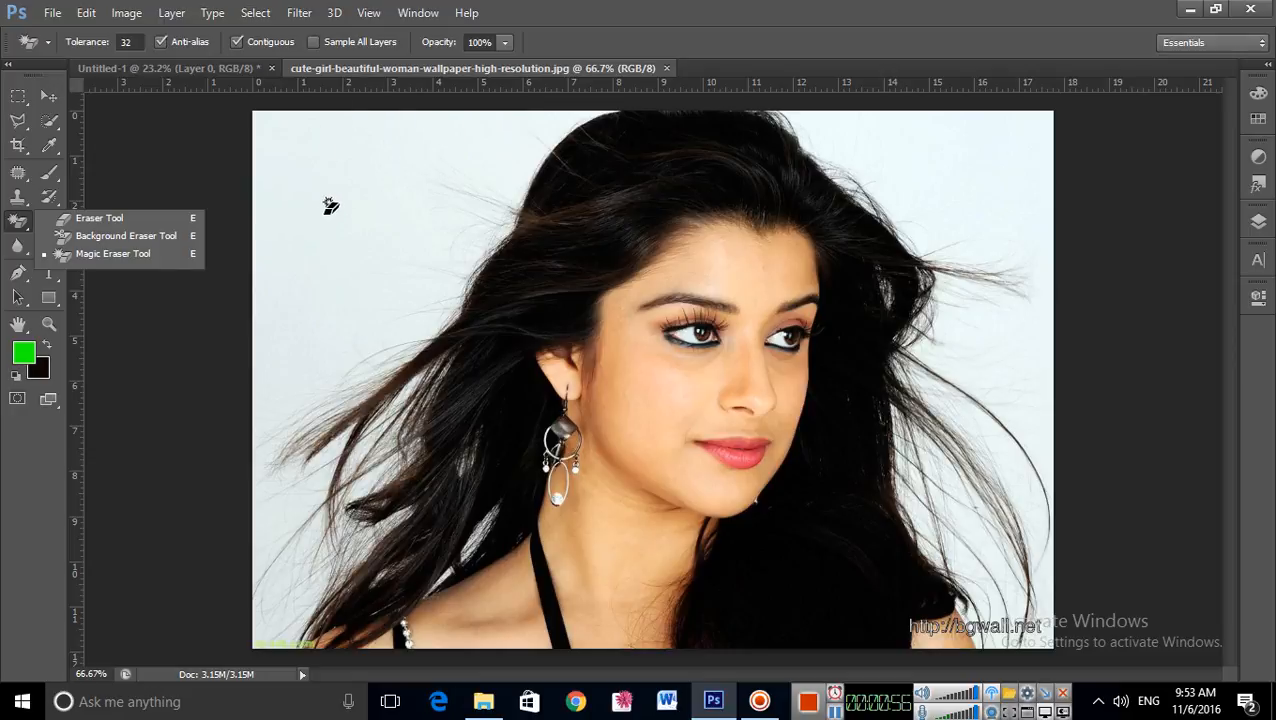
- Choose the Eraser tool, then duplicate the Background layer and hide the original
click(108, 220)
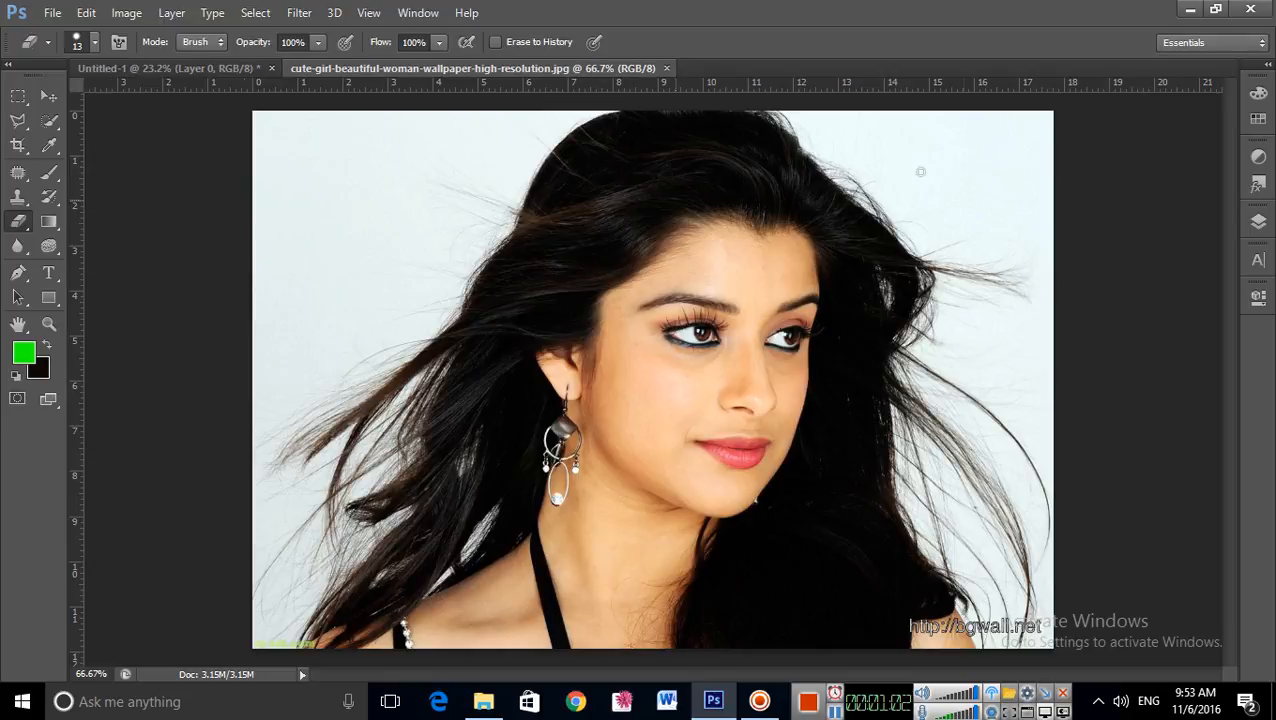
click(1262, 224)
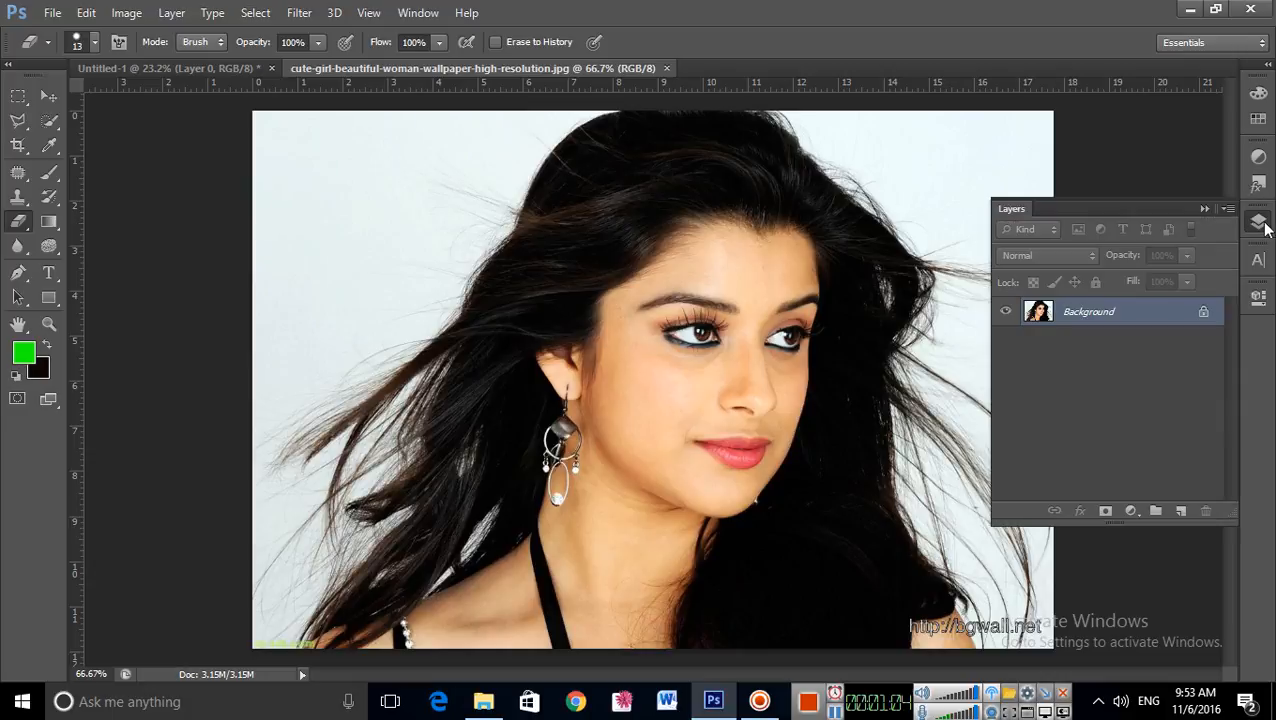
double_click(1205, 313)
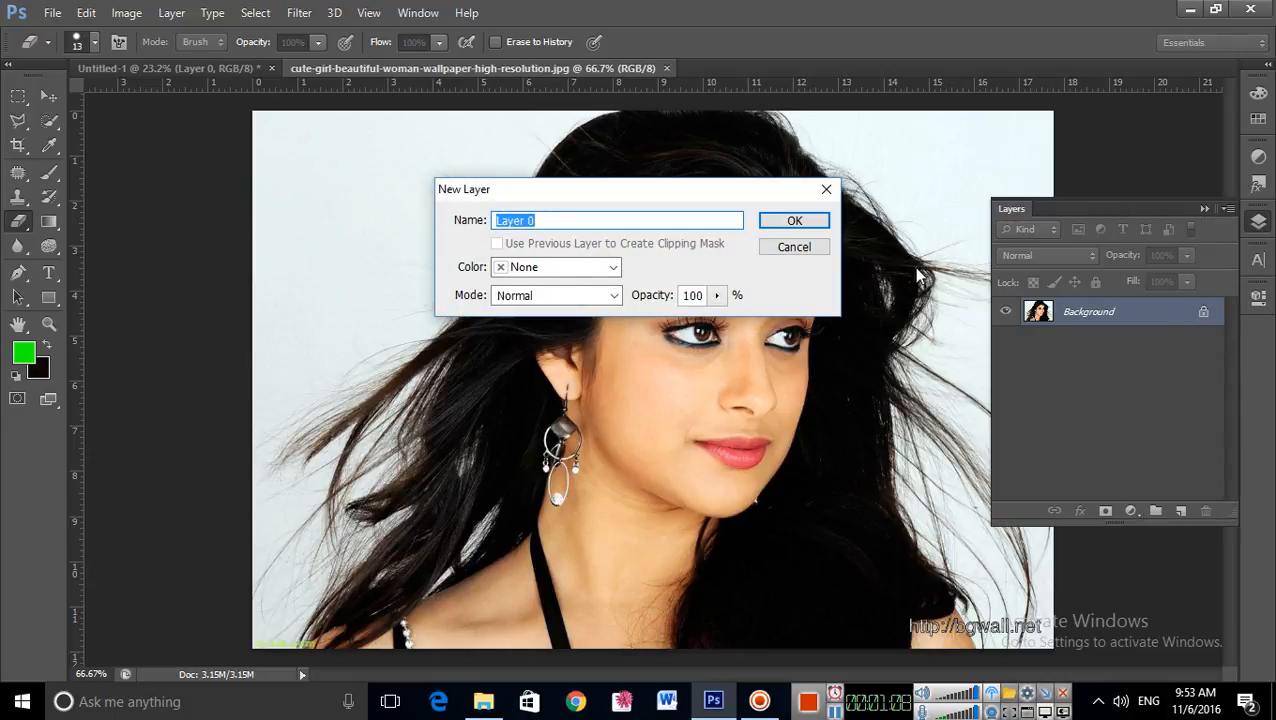
click(800, 248)
key(ctrl+j)
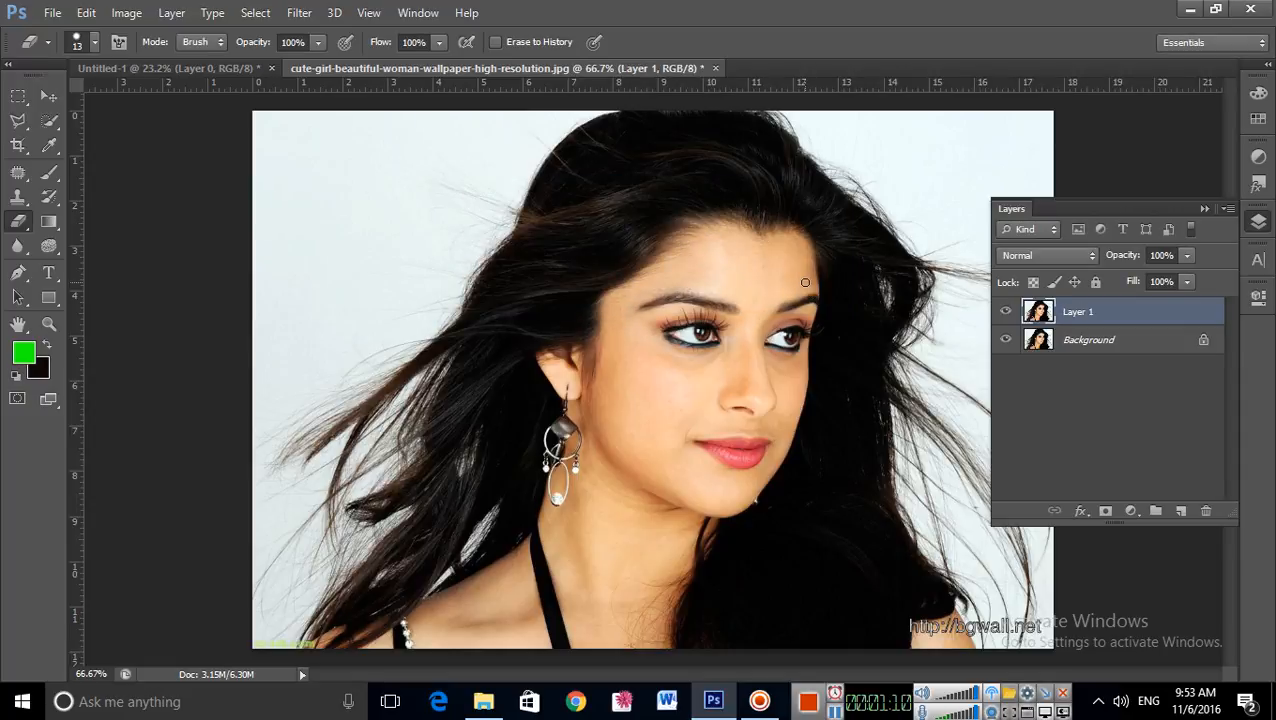
click(1005, 339)
- Erase the pale backdrop beside the woman's hair on the left half of Layer 1 with a 50 px Eraser brush
key(bracketright)
key(bracketright)
key(bracketright)
key(bracketright)
key(bracketright)
key(bracketright)
key(bracketright)
mouse_move(290, 385)
mouse_down()
mouse_move(272, 521)
mouse_move(299, 375)
mouse_move(324, 378)
mouse_move(293, 453)
mouse_move(297, 531)
mouse_move(347, 350)
mouse_move(331, 561)
mouse_move(377, 440)
mouse_move(385, 339)
mouse_move(380, 497)
mouse_move(343, 578)
mouse_move(399, 488)
mouse_move(411, 331)
mouse_move(391, 341)
mouse_move(438, 300)
mouse_move(515, 120)
mouse_up()
mouse_move(478, 180)
mouse_down()
mouse_move(434, 276)
mouse_move(376, 354)
mouse_move(488, 106)
mouse_move(425, 163)
mouse_move(379, 296)
mouse_up()
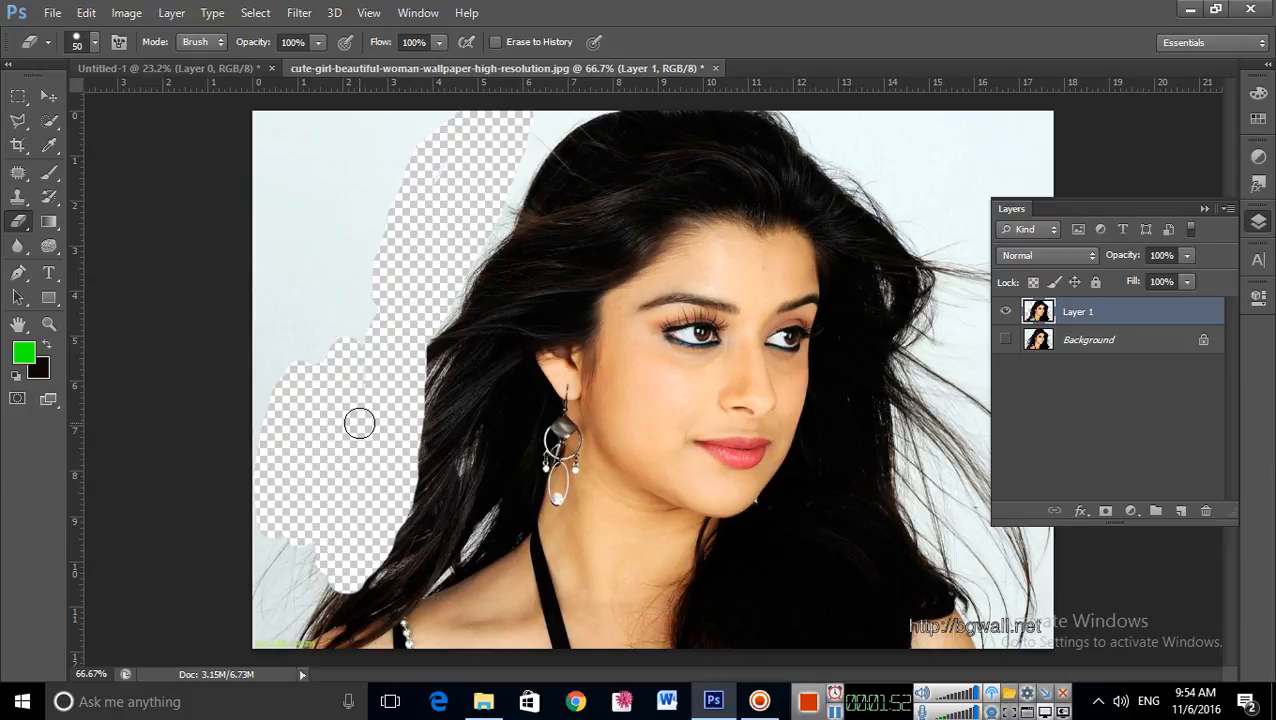
mouse_move(360, 424)
mouse_down()
mouse_move(356, 219)
mouse_move(334, 333)
mouse_move(437, 124)
mouse_move(295, 375)
mouse_move(243, 72)
mouse_move(221, 496)
mouse_move(267, 258)
mouse_move(271, 427)
mouse_move(246, 305)
mouse_move(291, 197)
mouse_move(287, 85)
mouse_move(271, 256)
mouse_move(270, 104)
mouse_move(286, 313)
mouse_move(344, 85)
mouse_move(308, 243)
mouse_move(305, 97)
mouse_move(352, 189)
mouse_move(391, 111)
mouse_move(311, 234)
mouse_move(372, 110)
mouse_move(420, 100)
mouse_move(399, 163)
mouse_up()
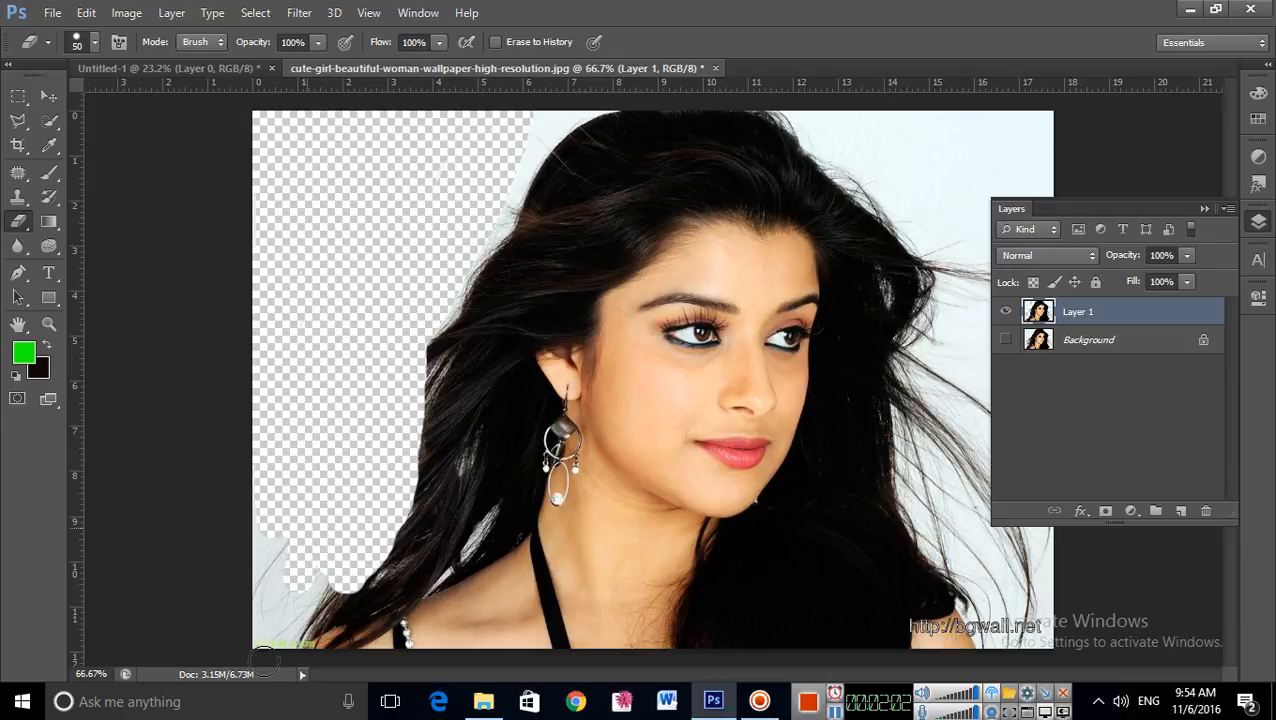
mouse_move(263, 660)
mouse_down()
mouse_move(233, 554)
mouse_move(287, 470)
mouse_move(247, 684)
mouse_up()
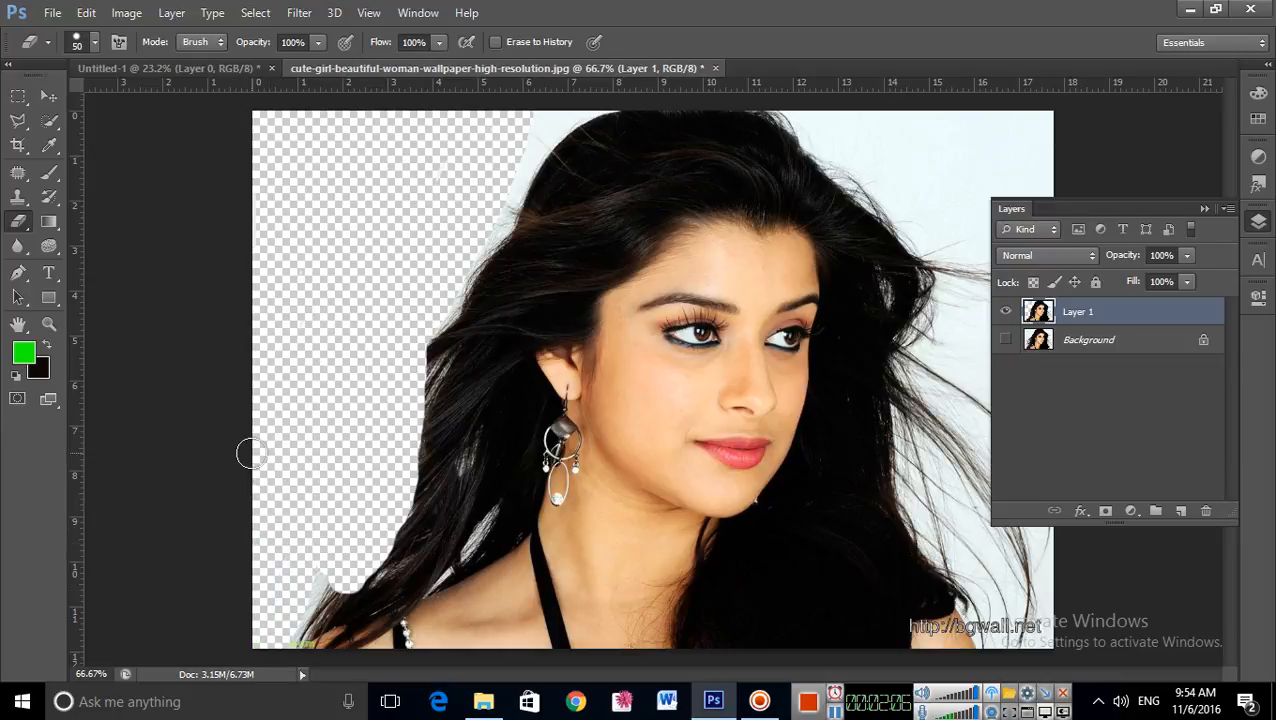
- Undo all the Eraser strokes on Layer 1 to restore the full backdrop
key(ctrl+alt+z)
key(ctrl+alt+z)
key(ctrl+alt+z)
key(ctrl+alt+z)
key(ctrl+alt+z)
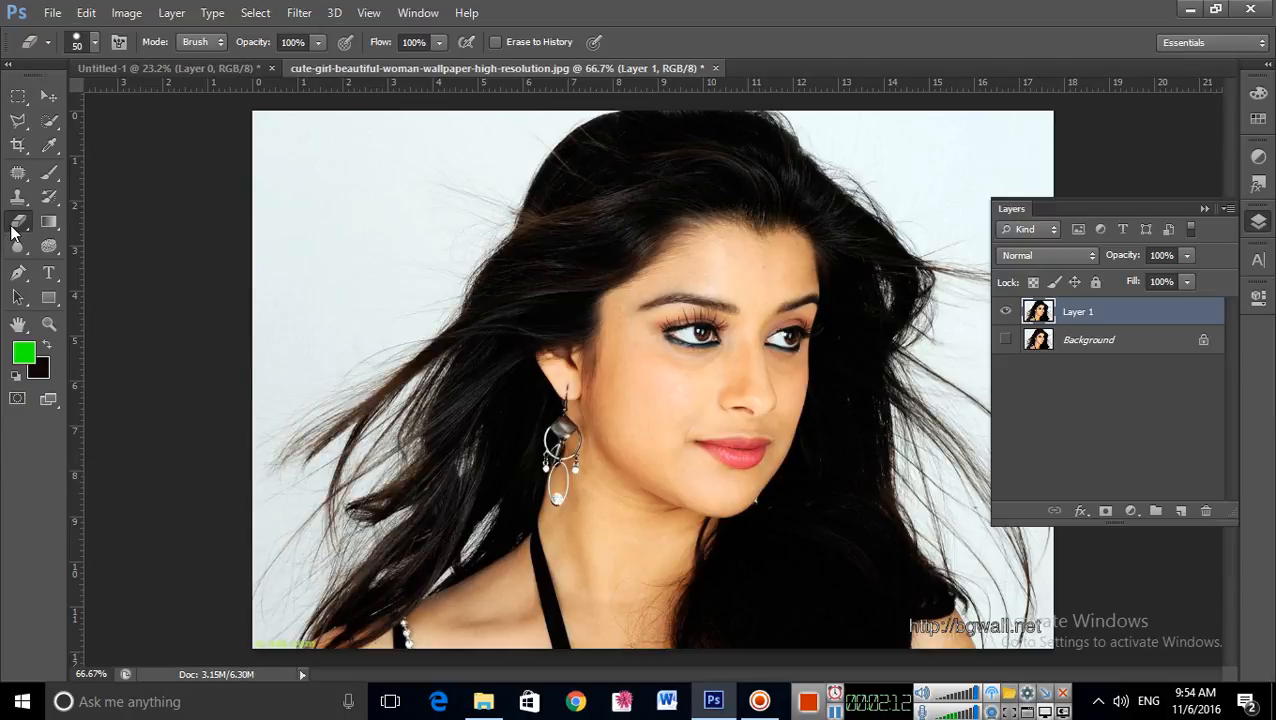
- Erase the upper-left corner of Layer 1's backdrop with the Background Eraser tool at 200 px
right_click(14, 230)
click(100, 238)
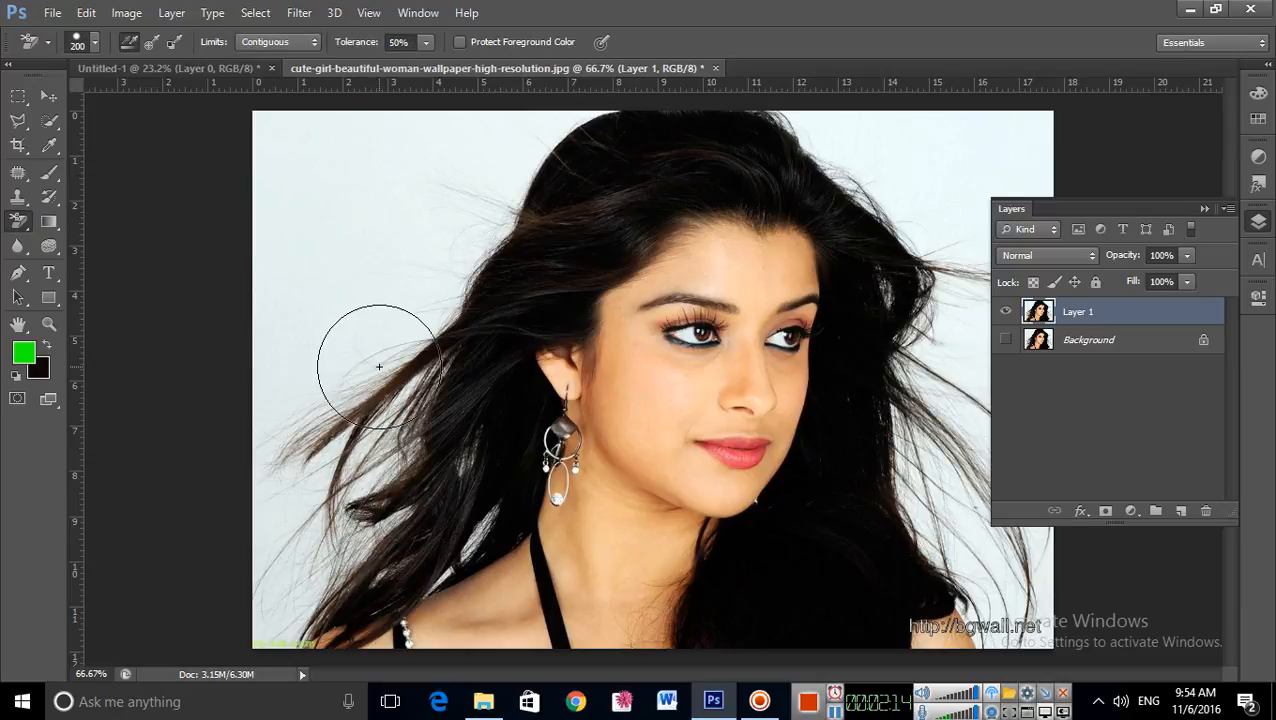
click(359, 226)
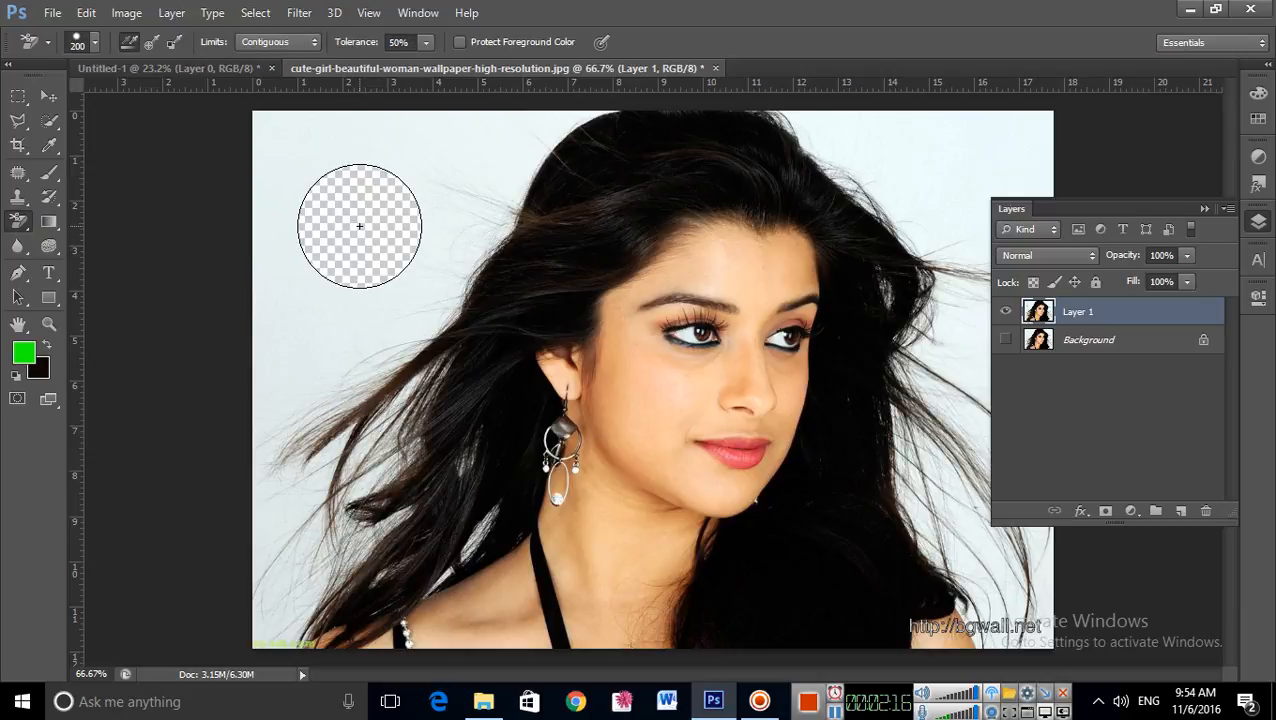
click(322, 292)
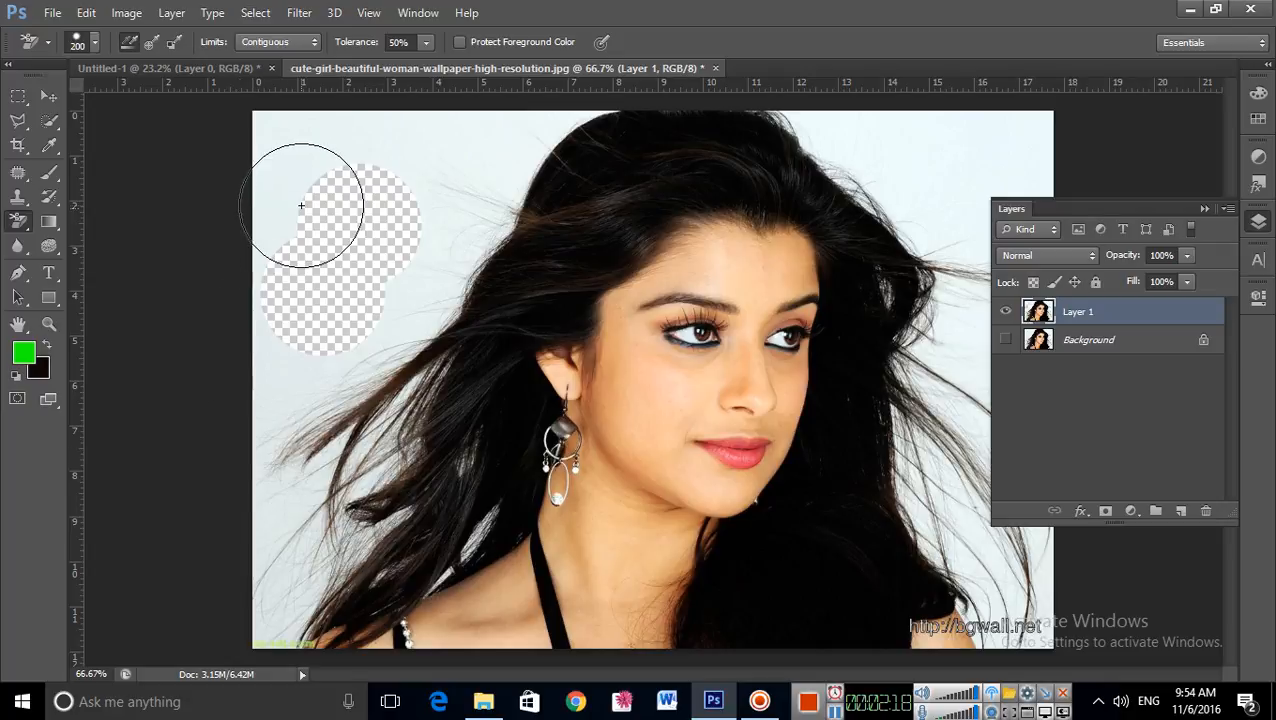
click(392, 165)
click(319, 152)
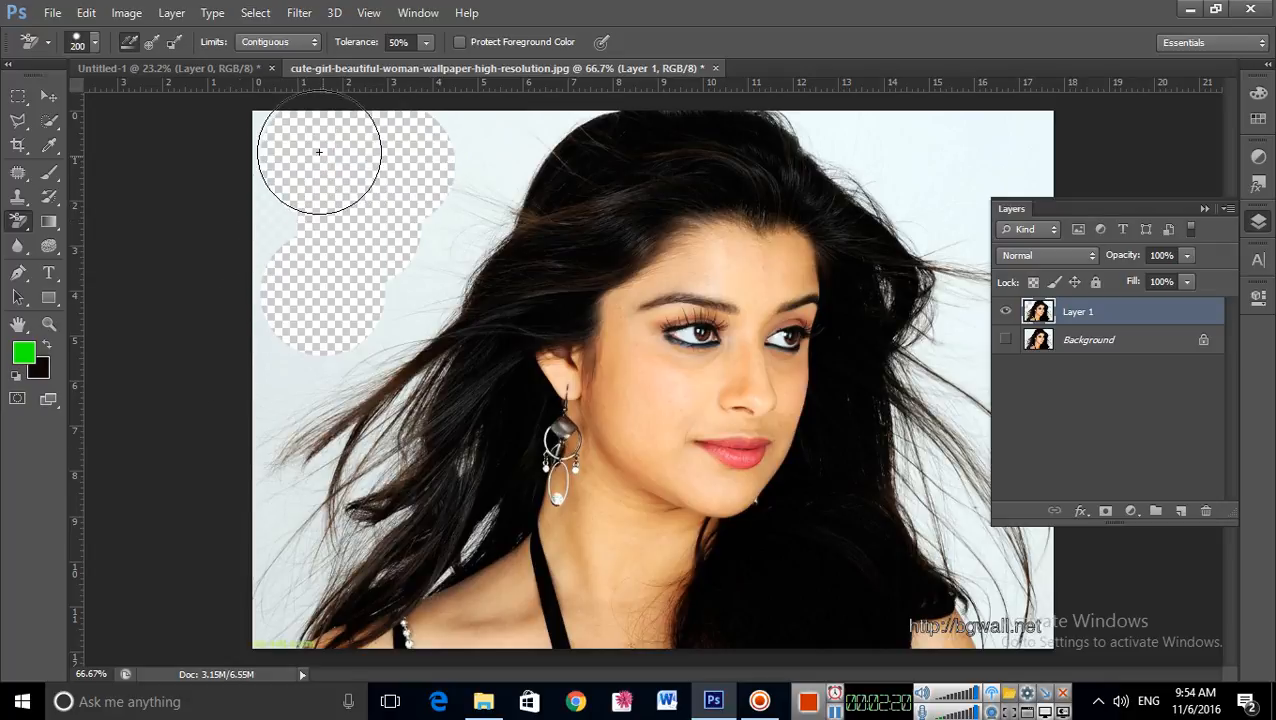
mouse_move(319, 152)
mouse_down()
mouse_move(255, 137)
mouse_move(251, 302)
mouse_up()
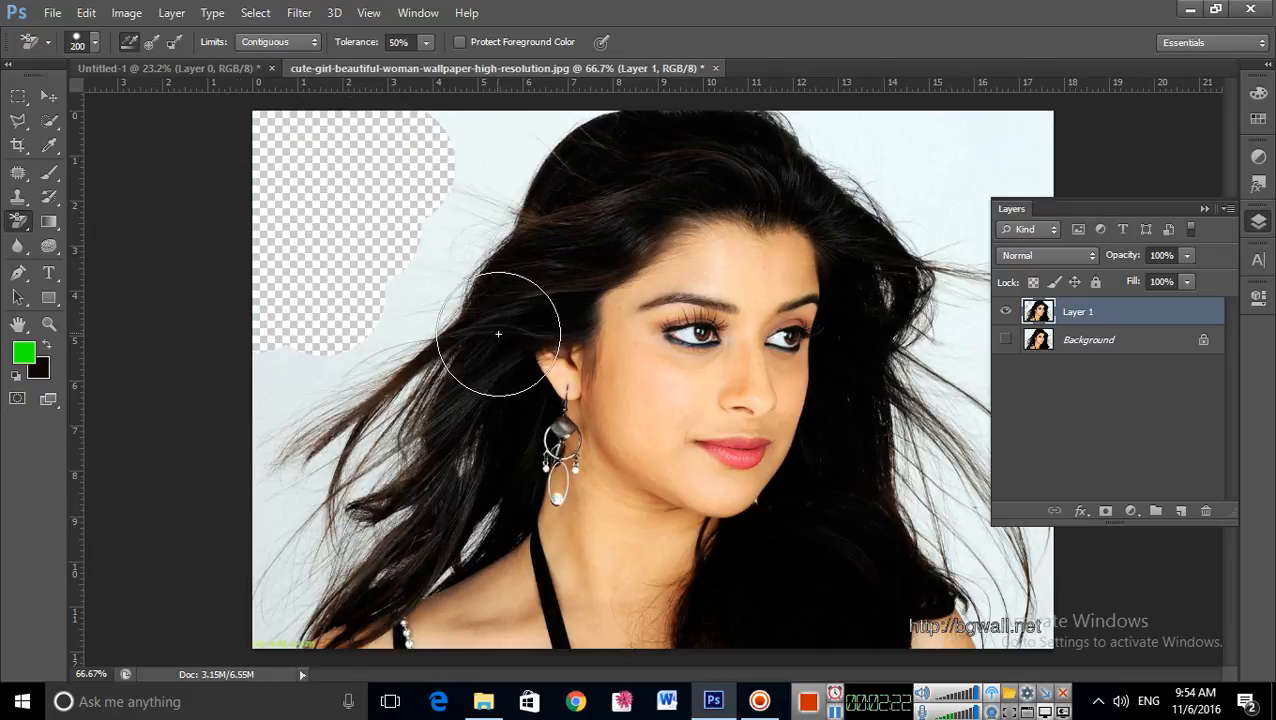
- Undo the Background Eraser strokes in the upper-left corner and toggle the Background layer's visibility on and off
key(ctrl+alt+z)
key(ctrl+alt+z)
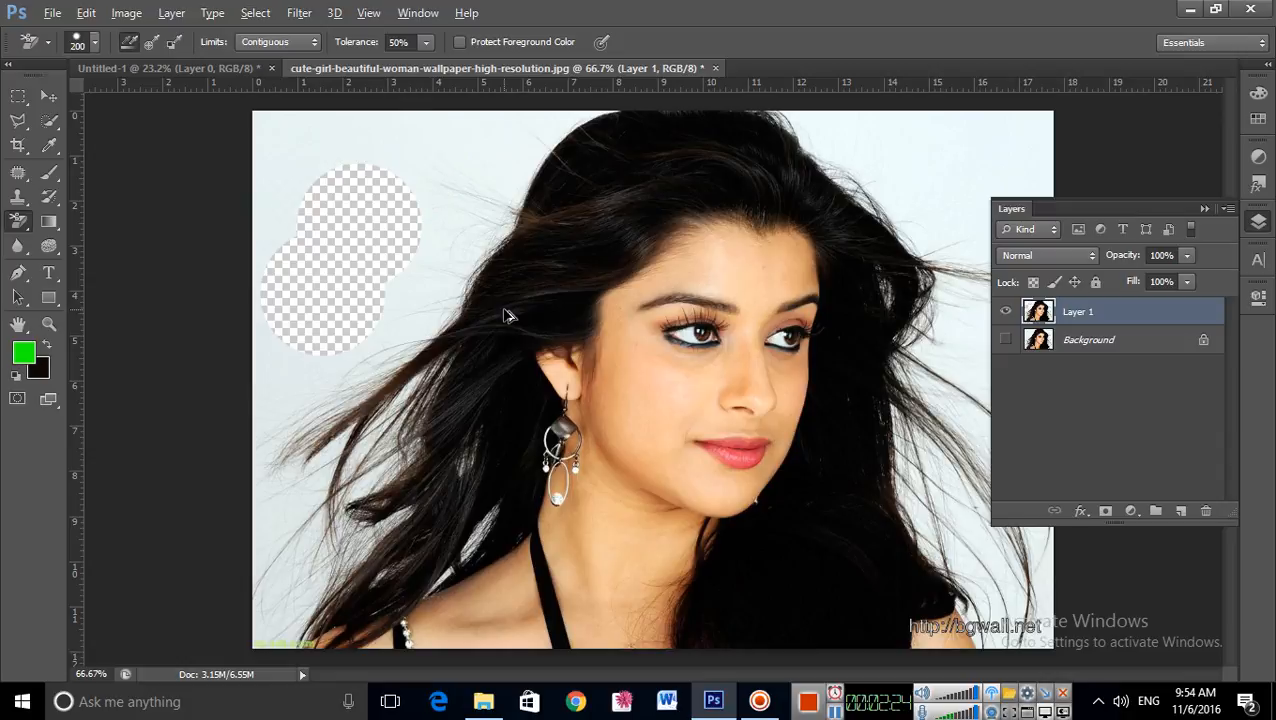
key(ctrl+alt+z)
key(ctrl+alt+z)
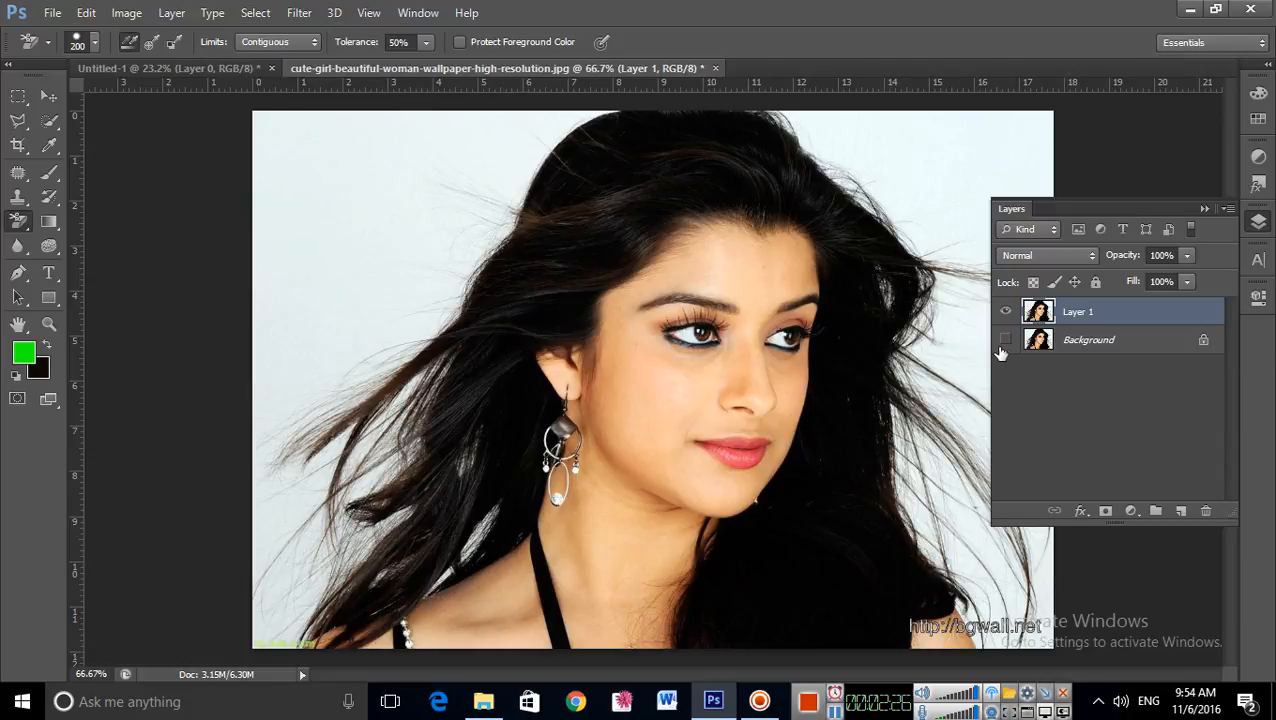
click(1005, 340)
click(1005, 339)
- Erase across the woman's face and hair on Layer 1 with the Background Eraser, then briefly show the Background layer to compare
mouse_move(711, 341)
mouse_down()
mouse_move(675, 527)
mouse_move(735, 268)
mouse_move(763, 507)
mouse_move(791, 159)
mouse_move(789, 413)
mouse_move(763, 598)
mouse_move(700, 330)
mouse_move(669, 305)
mouse_up()
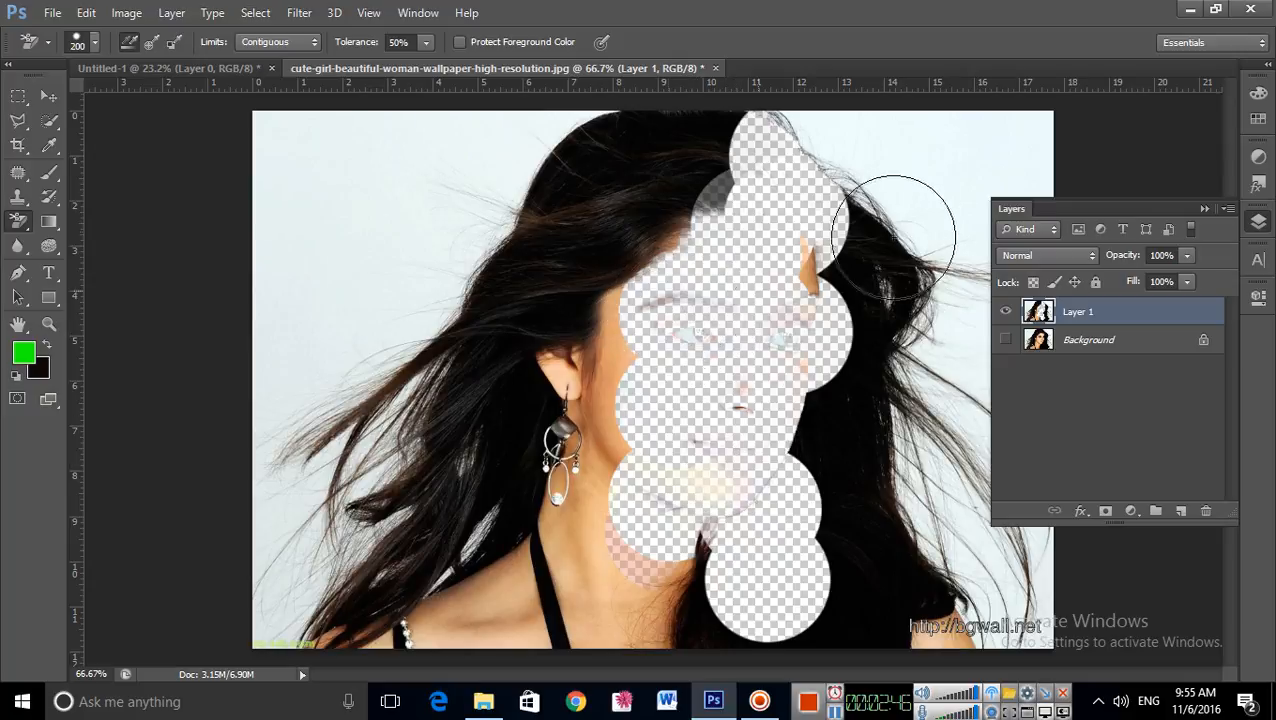
mouse_move(820, 290)
mouse_down()
mouse_move(797, 256)
mouse_move(797, 270)
mouse_up()
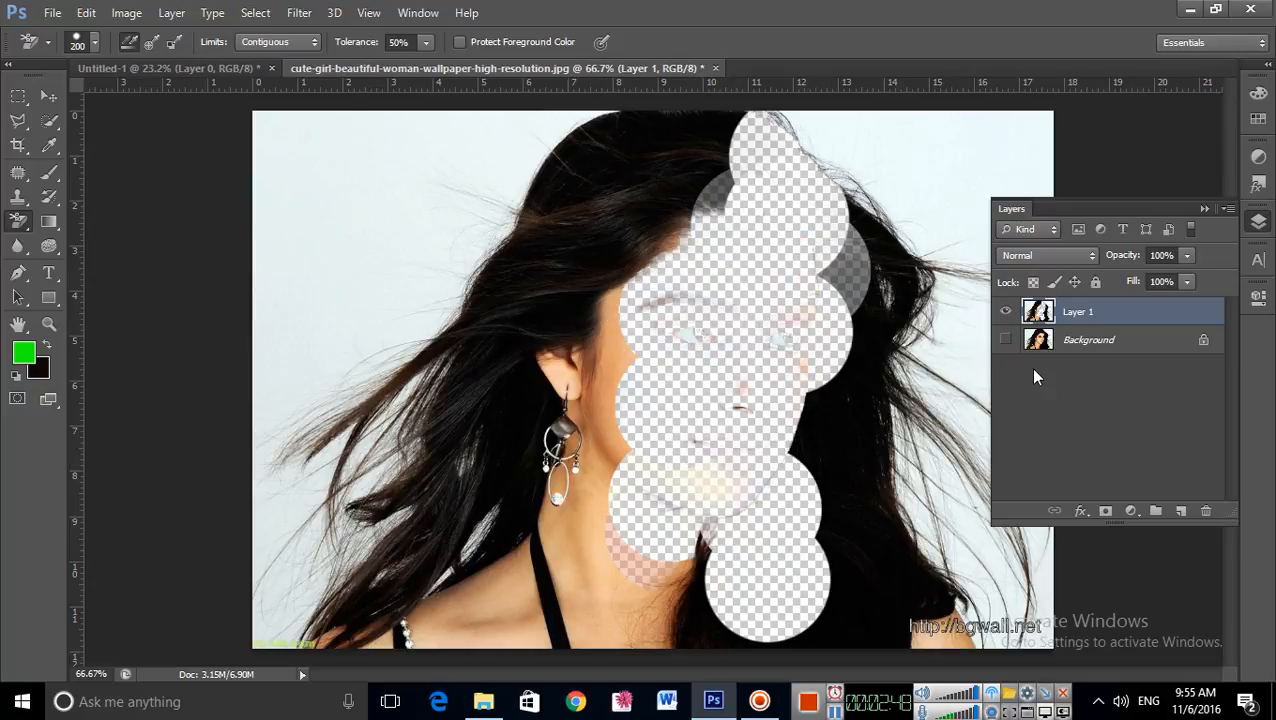
click(1006, 340)
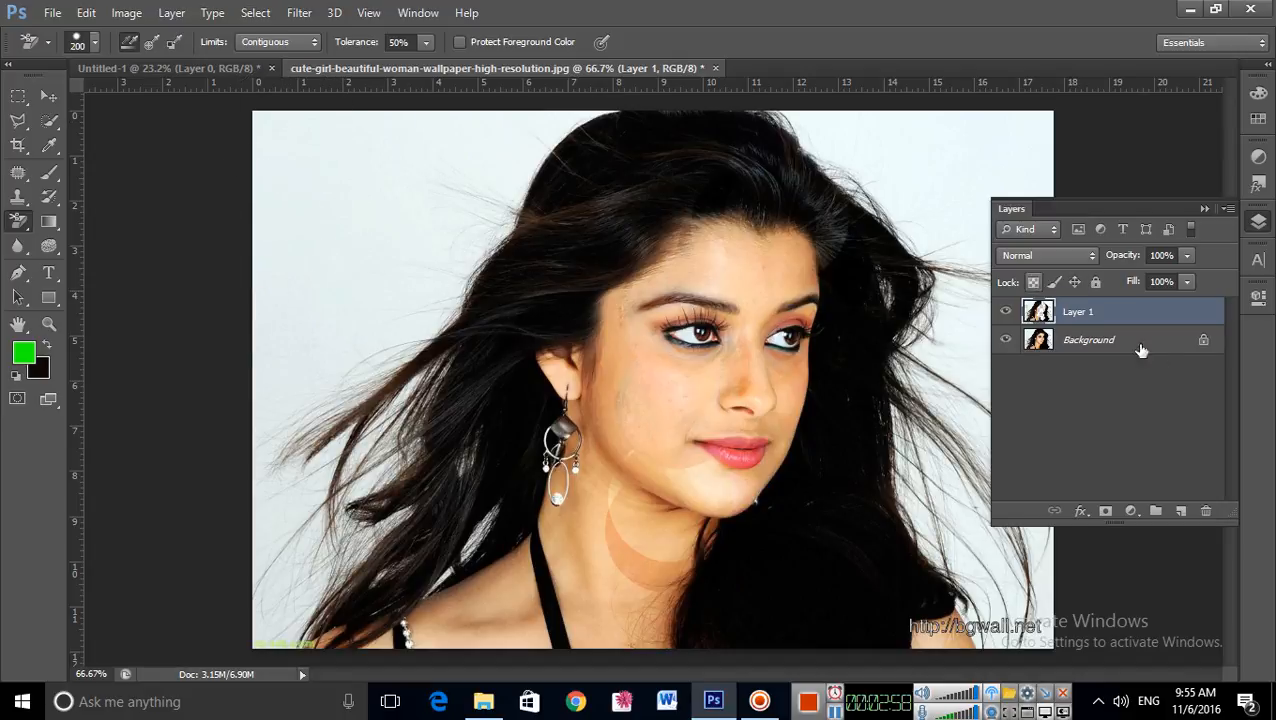
click(1007, 339)
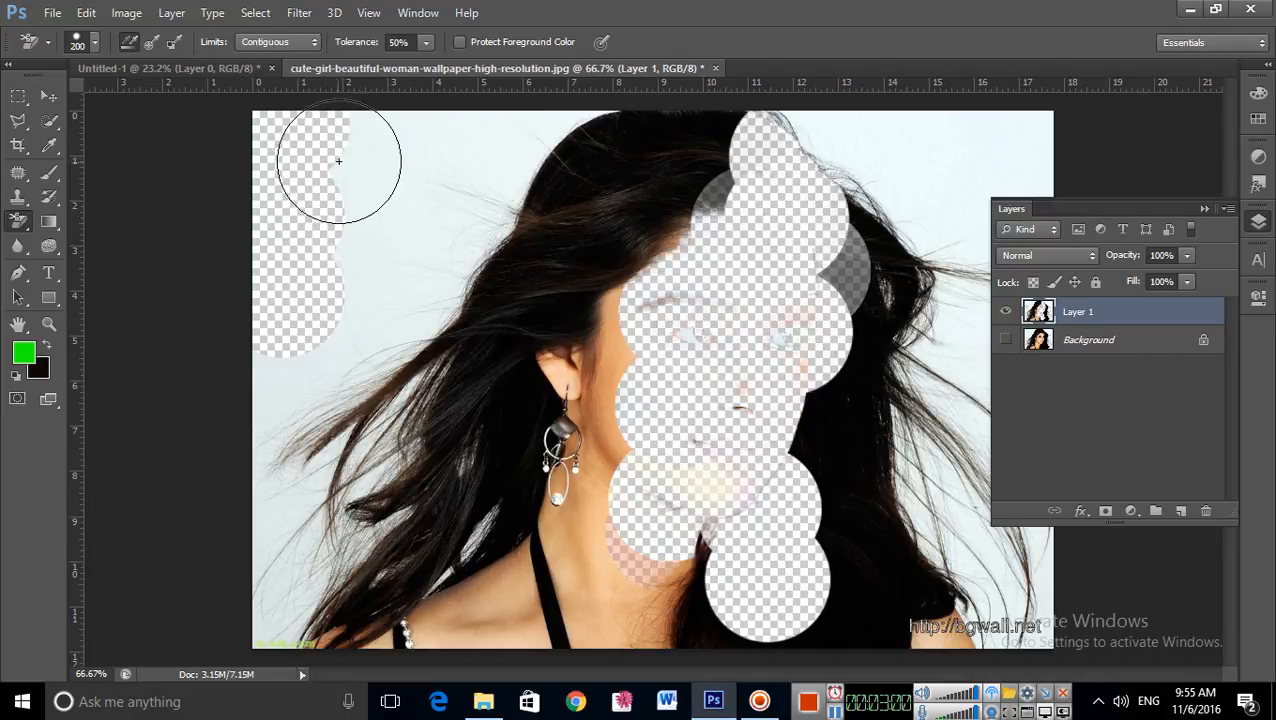
- Erase the backdrop from the upper-left corner up to the hair, setting the Background Eraser hardness to 92% for the last strokes
drag(342, 156, 342, 356)
mouse_move(373, 202)
mouse_down()
mouse_move(439, 171)
mouse_move(450, 137)
mouse_move(368, 112)
mouse_up()
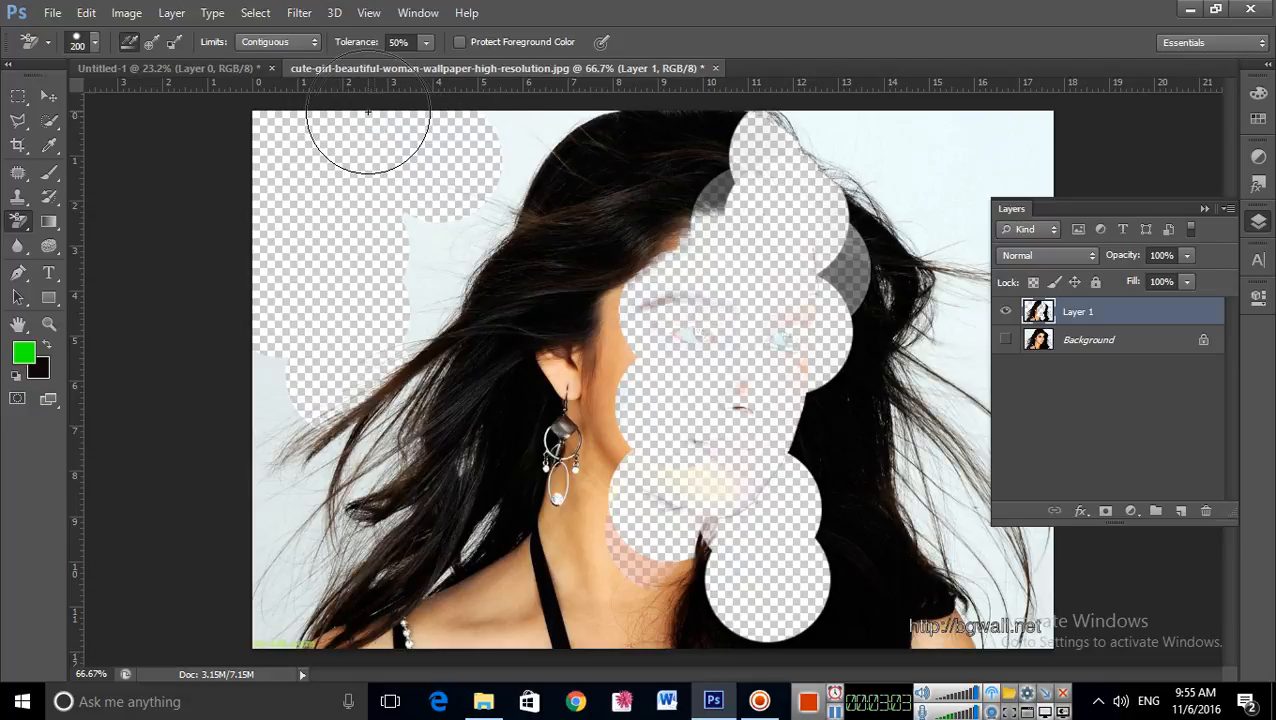
click(95, 42)
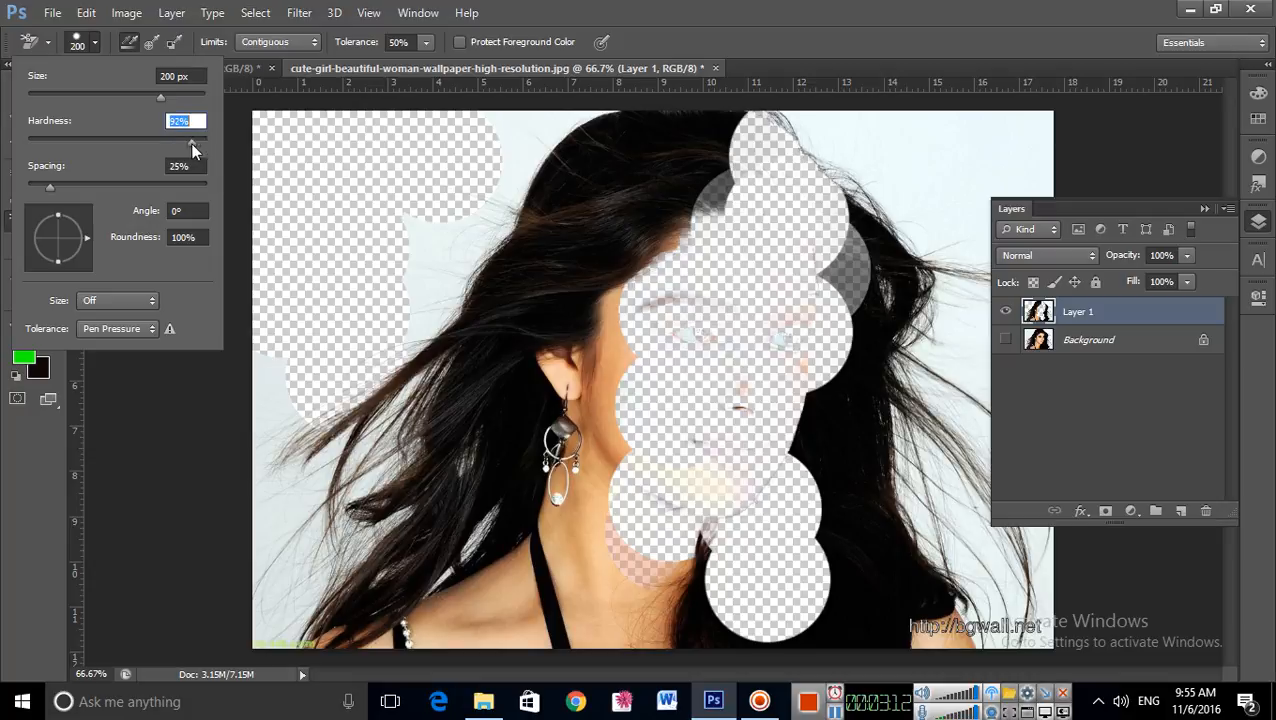
click(457, 148)
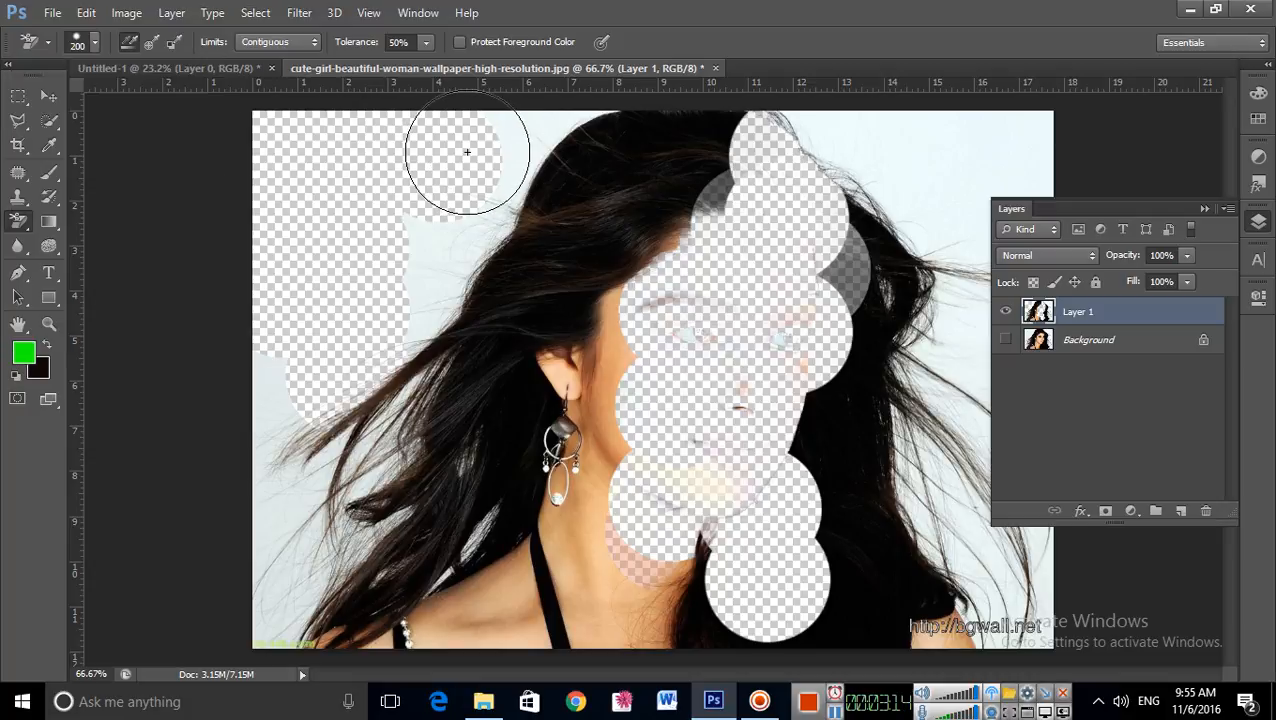
click(508, 156)
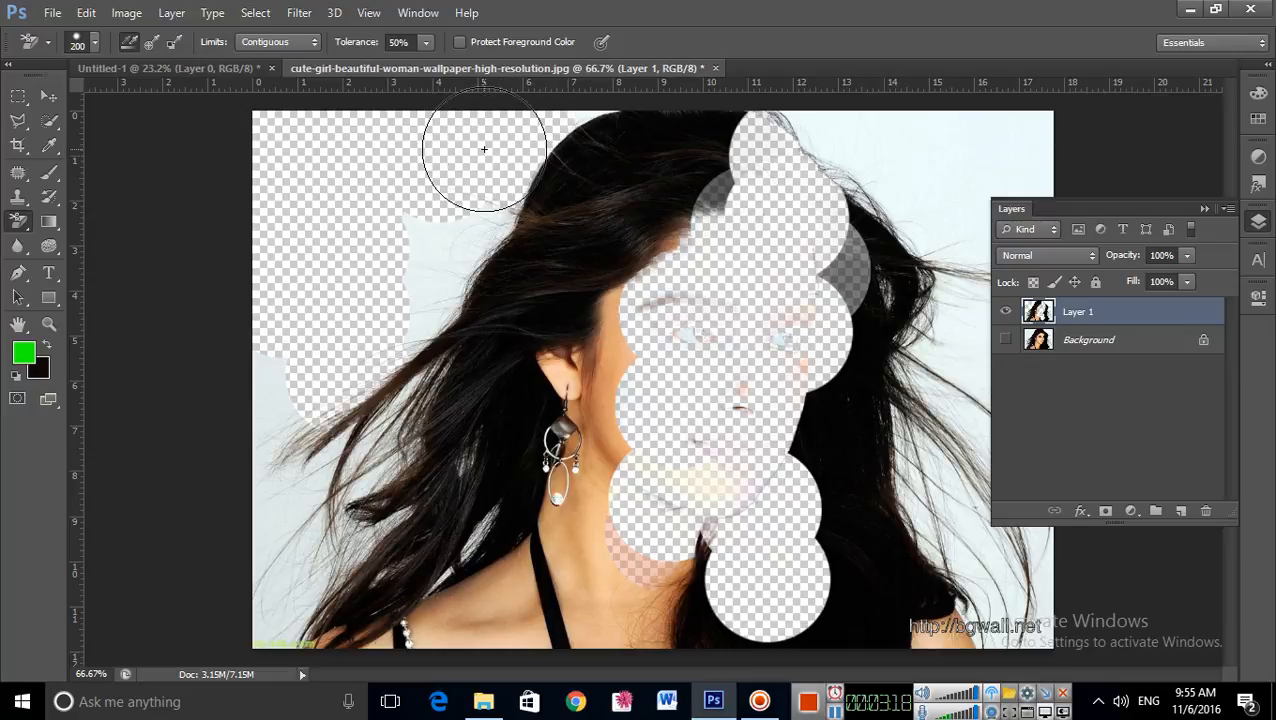
- Undo every erasing stroke and the layer duplication, back to the single Background layer
key(ctrl+alt+z)
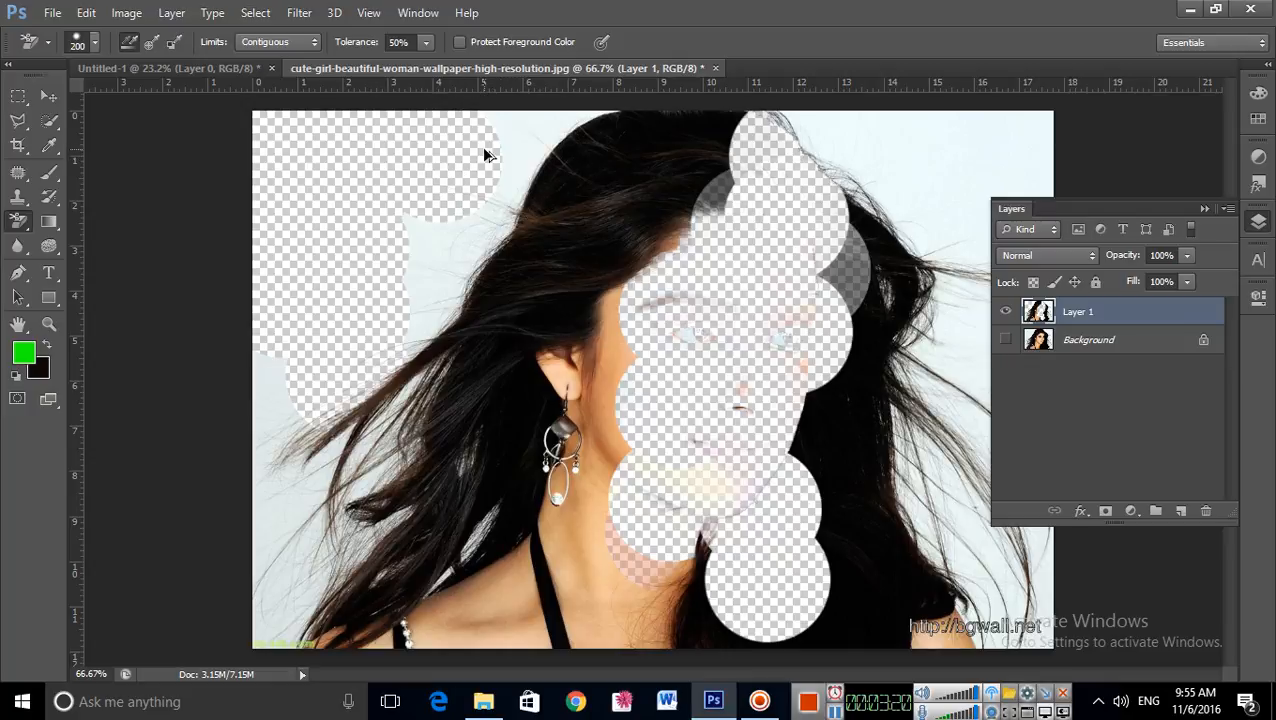
key(ctrl+alt+z)
key(ctrl+alt+z)
key(ctrl+alt+z)
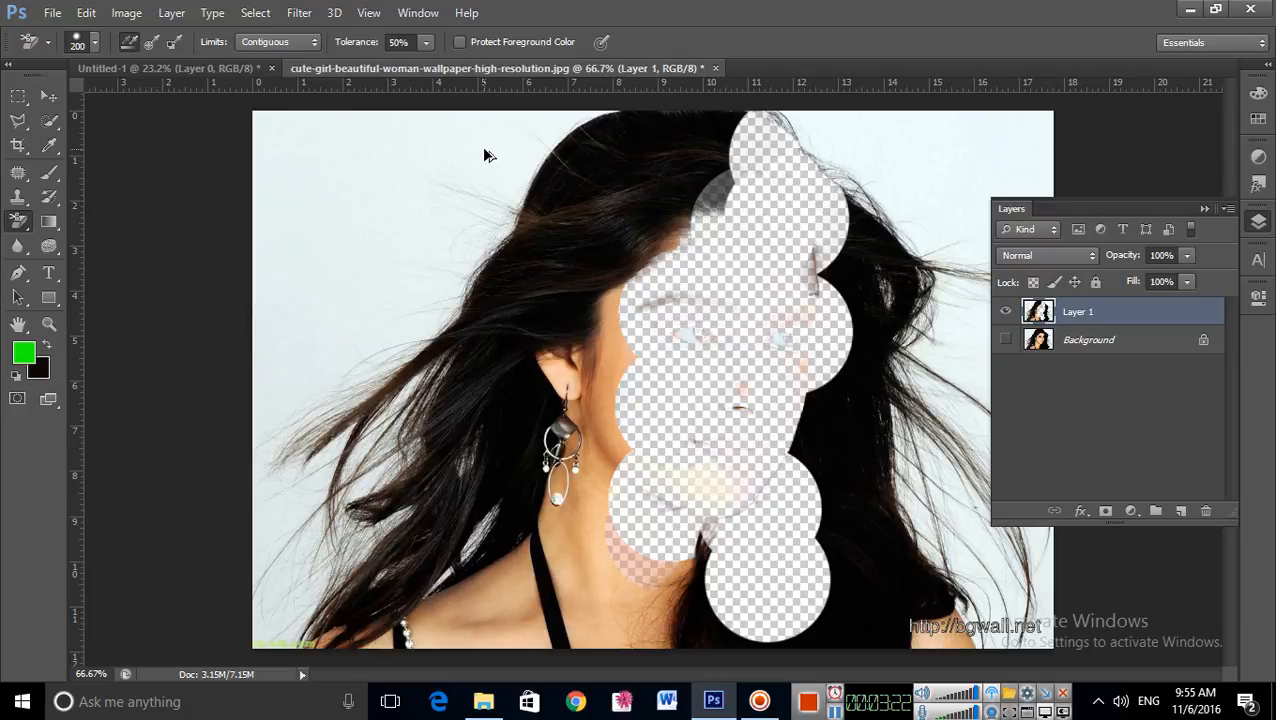
key(ctrl+alt+z)
key(ctrl+alt+z)
key(ctrl+alt+z)
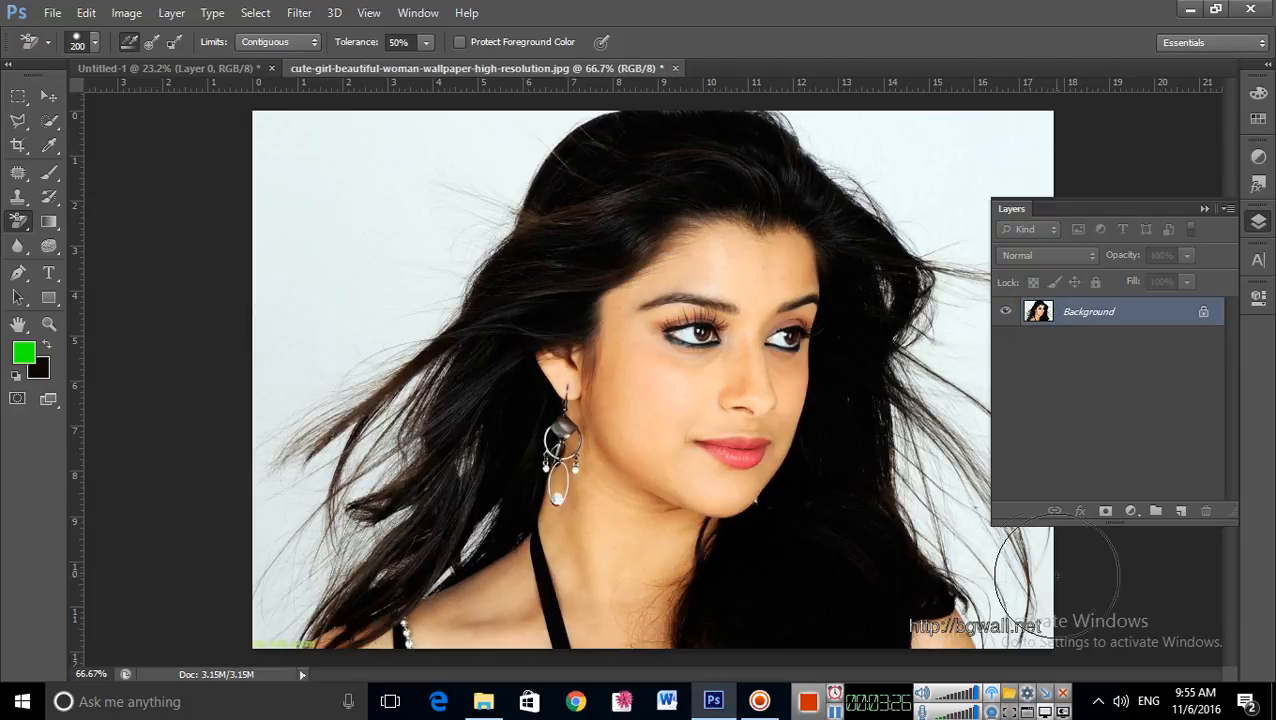
- Duplicate the Background layer and set the Background Eraser's 200 px brush to 58% hardness
key(ctrl+j)
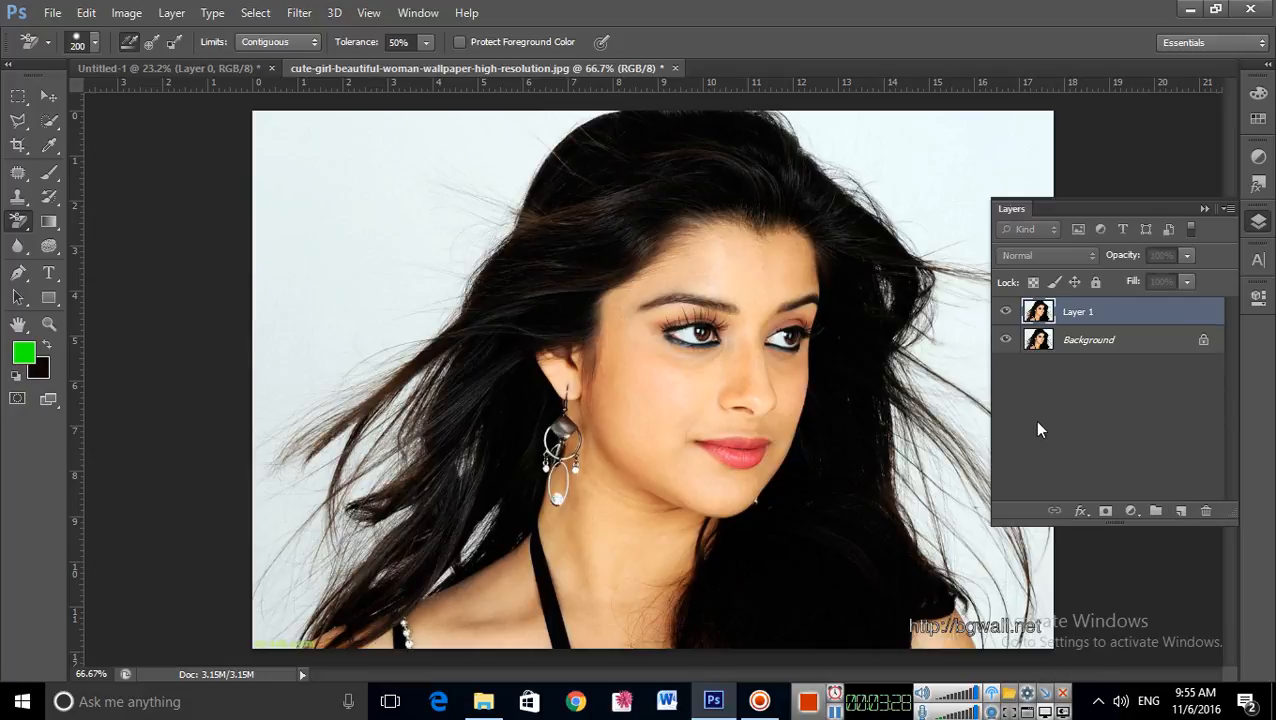
right_click(20, 224)
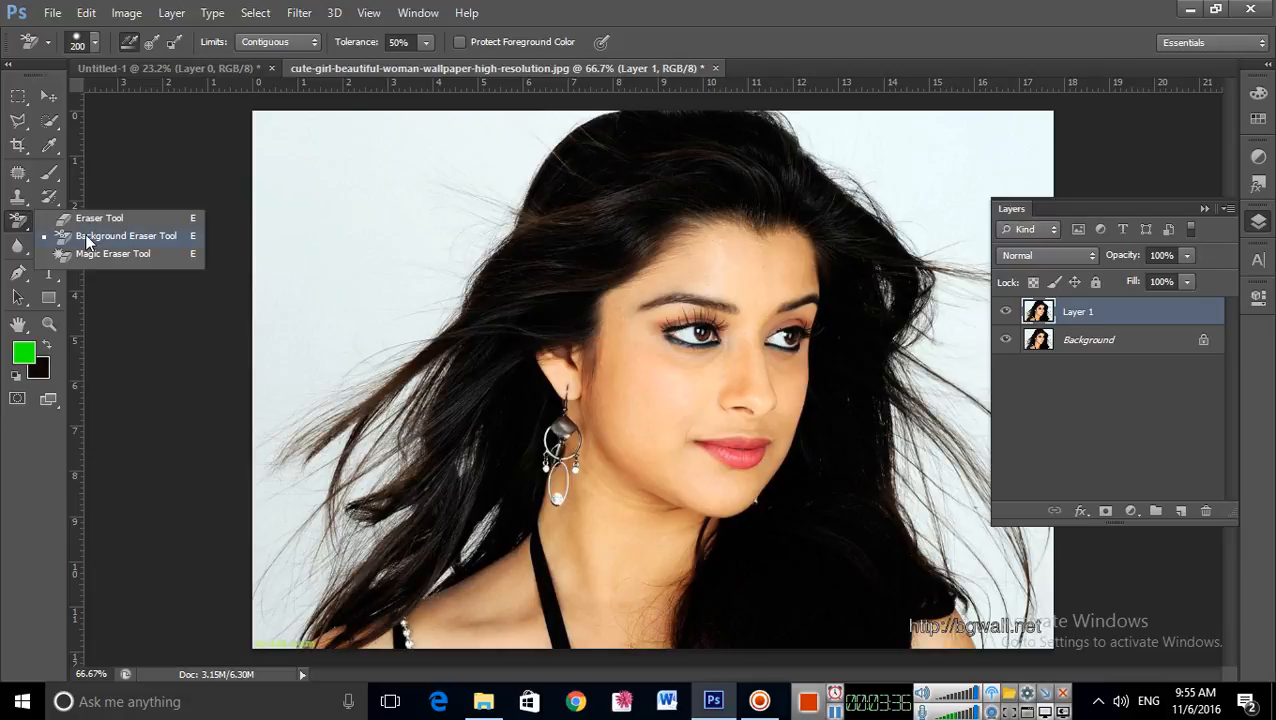
click(87, 238)
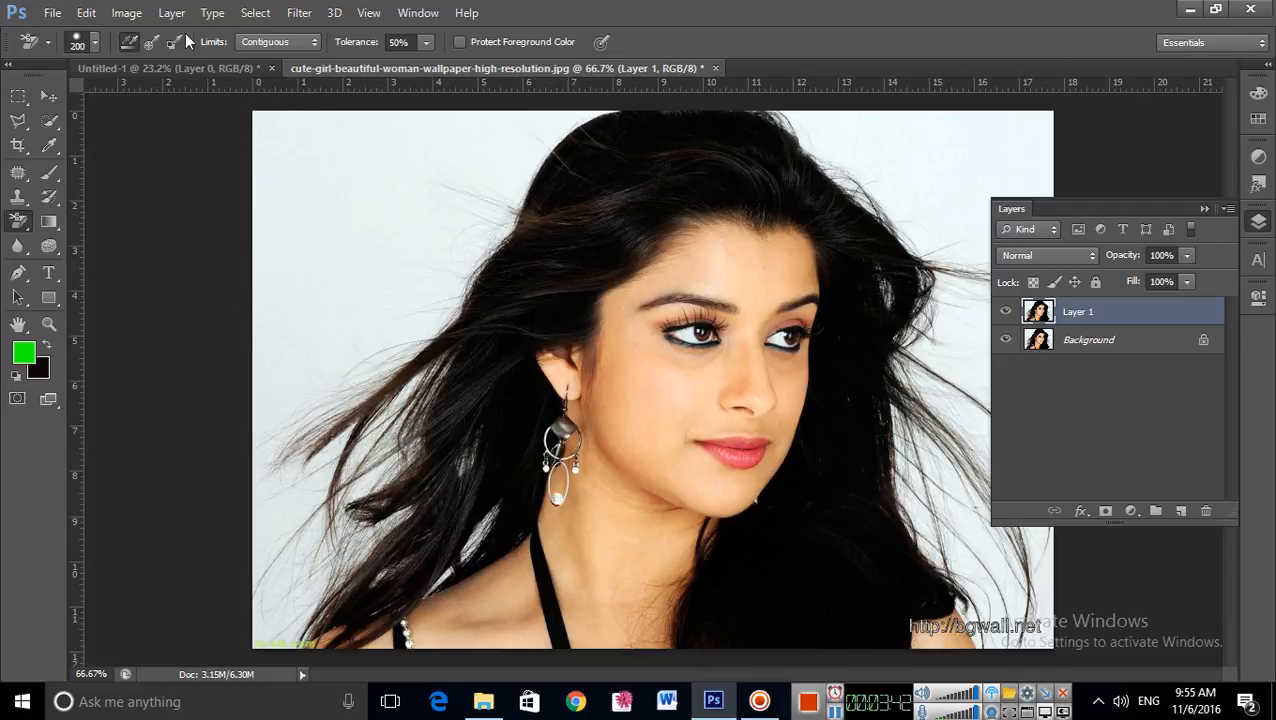
click(94, 42)
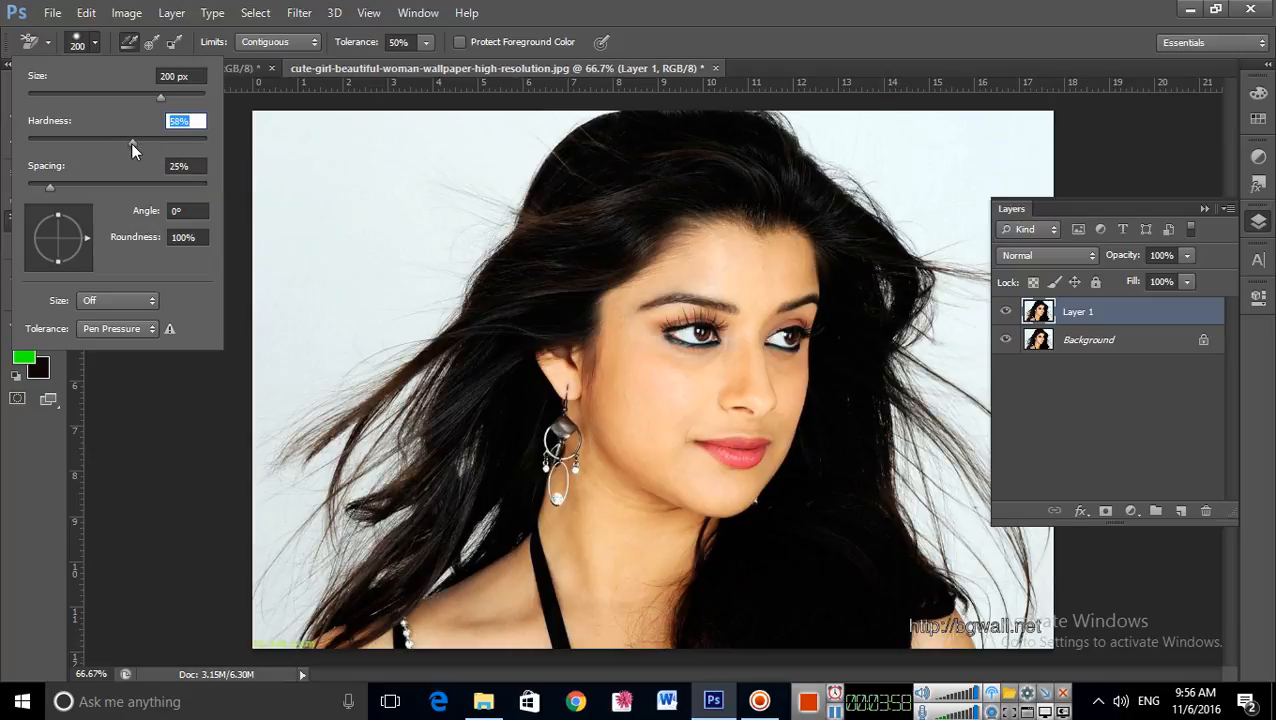
key(Return)
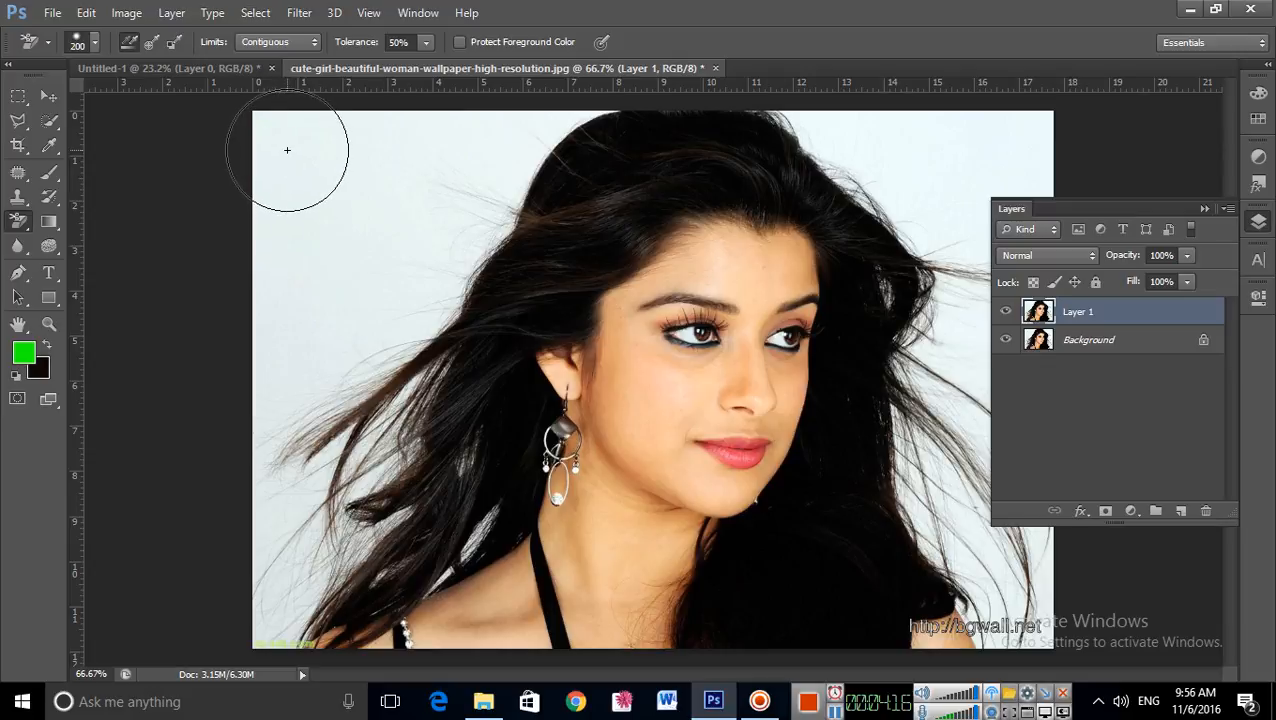
- Hide the Background layer, try erasing the backdrop beside the hair from the upper-left corner down to the shoulder, and undo the erasing strokes
click(1005, 340)
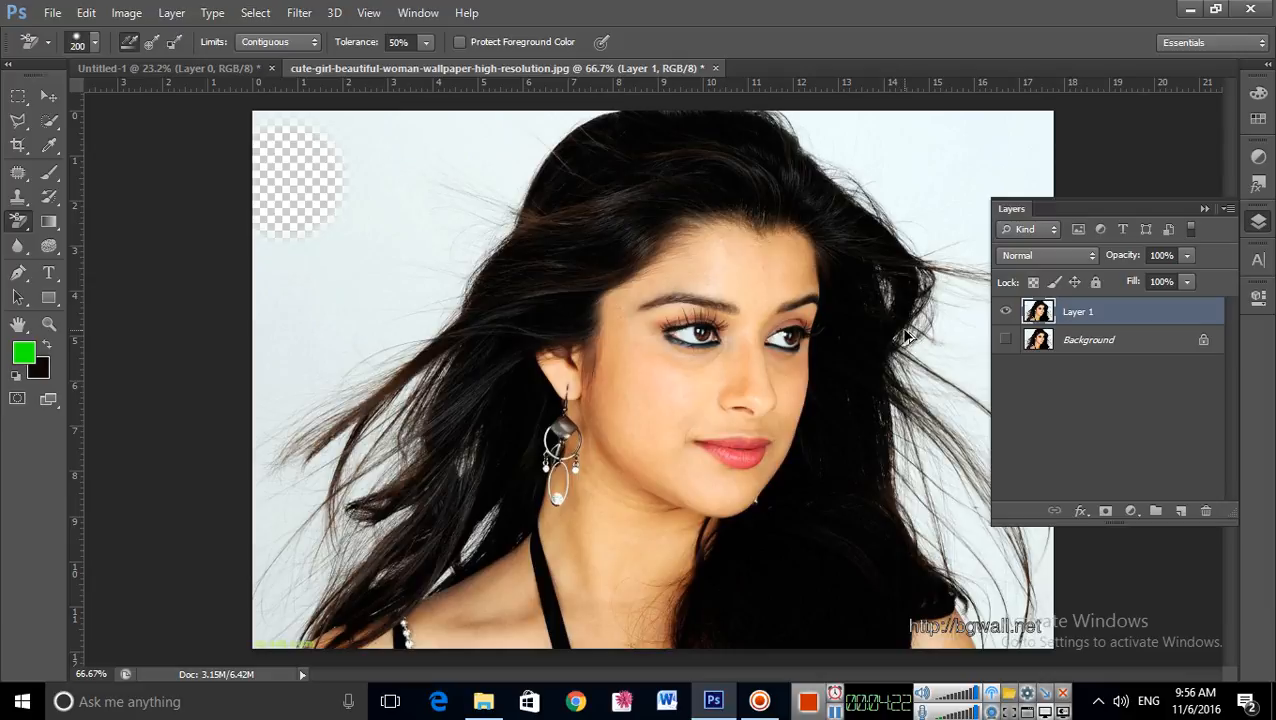
key(ctrl+z)
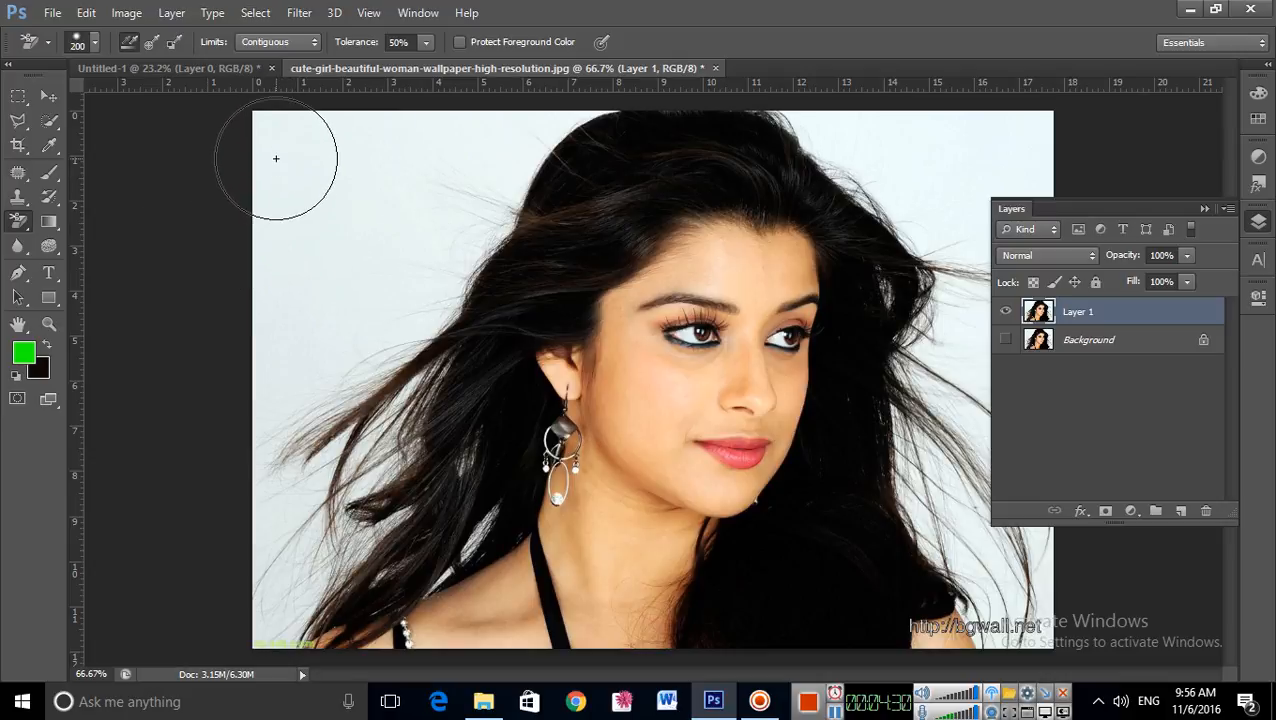
mouse_move(276, 158)
mouse_down()
mouse_move(285, 130)
mouse_move(388, 148)
mouse_move(558, 117)
mouse_up()
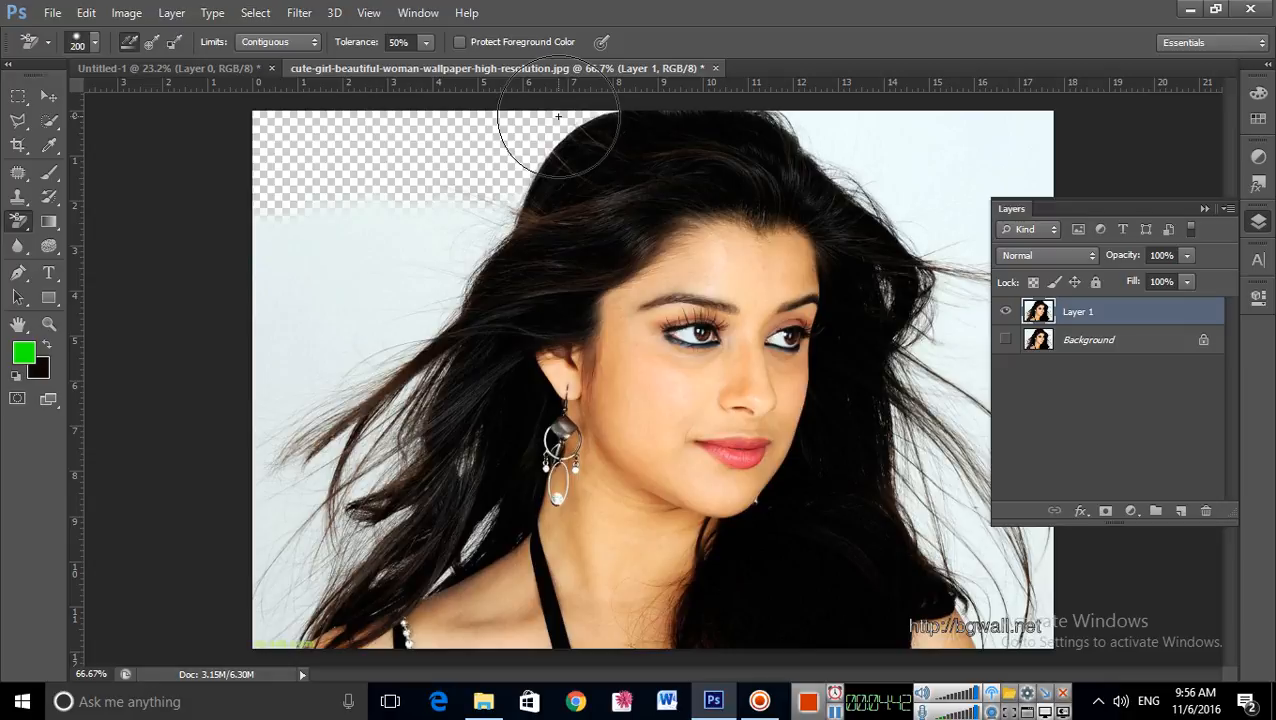
mouse_move(558, 117)
mouse_down()
mouse_move(485, 215)
mouse_move(414, 247)
mouse_up()
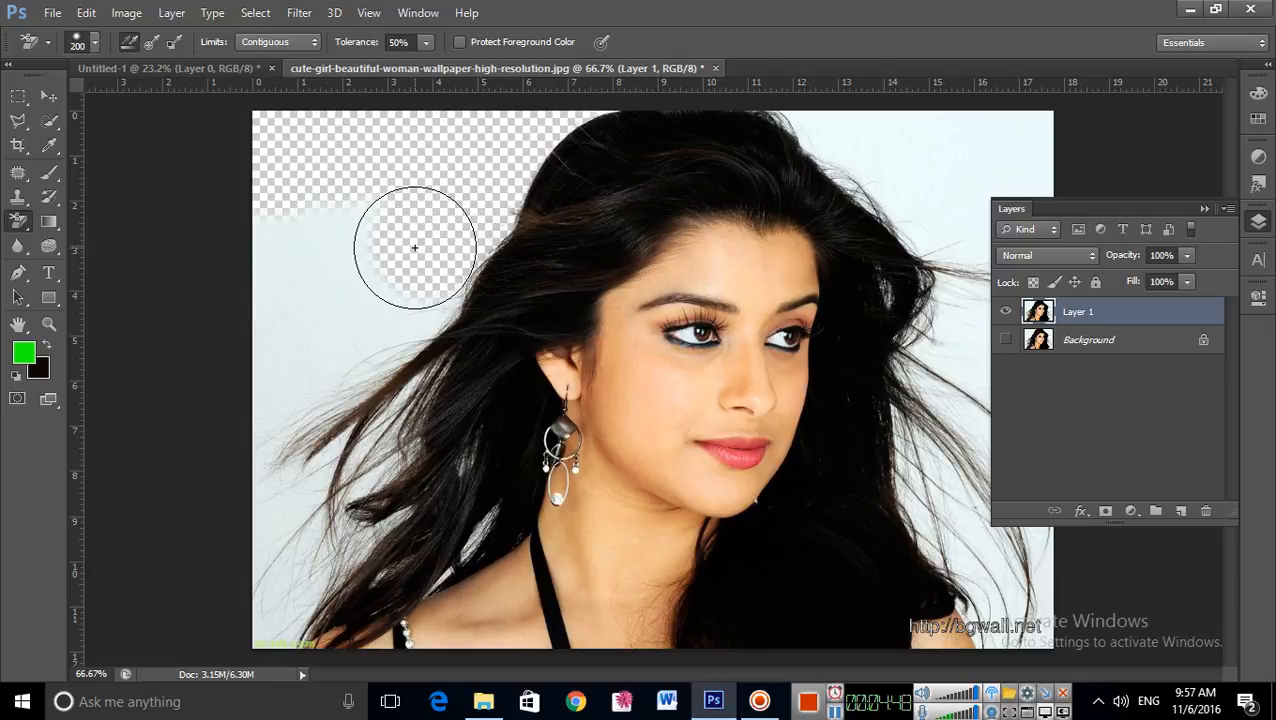
mouse_move(414, 247)
mouse_down()
mouse_move(407, 226)
mouse_move(286, 222)
mouse_move(276, 320)
mouse_move(303, 343)
mouse_move(355, 299)
mouse_move(407, 296)
mouse_move(416, 308)
mouse_move(399, 302)
mouse_move(289, 376)
mouse_move(256, 484)
mouse_move(270, 600)
mouse_move(316, 573)
mouse_move(302, 522)
mouse_move(321, 517)
mouse_move(306, 498)
mouse_move(312, 462)
mouse_move(318, 450)
mouse_move(340, 467)
mouse_move(336, 452)
mouse_move(293, 474)
mouse_move(325, 440)
mouse_move(314, 445)
mouse_up()
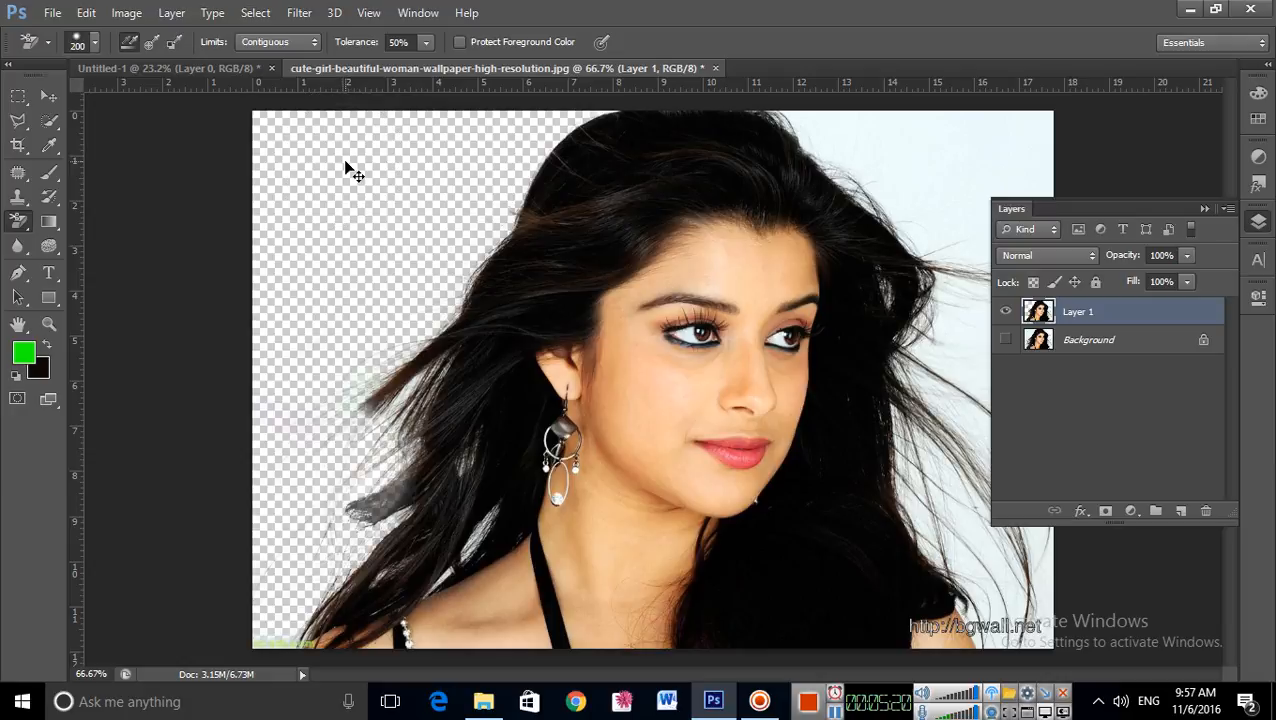
key(ctrl+z)
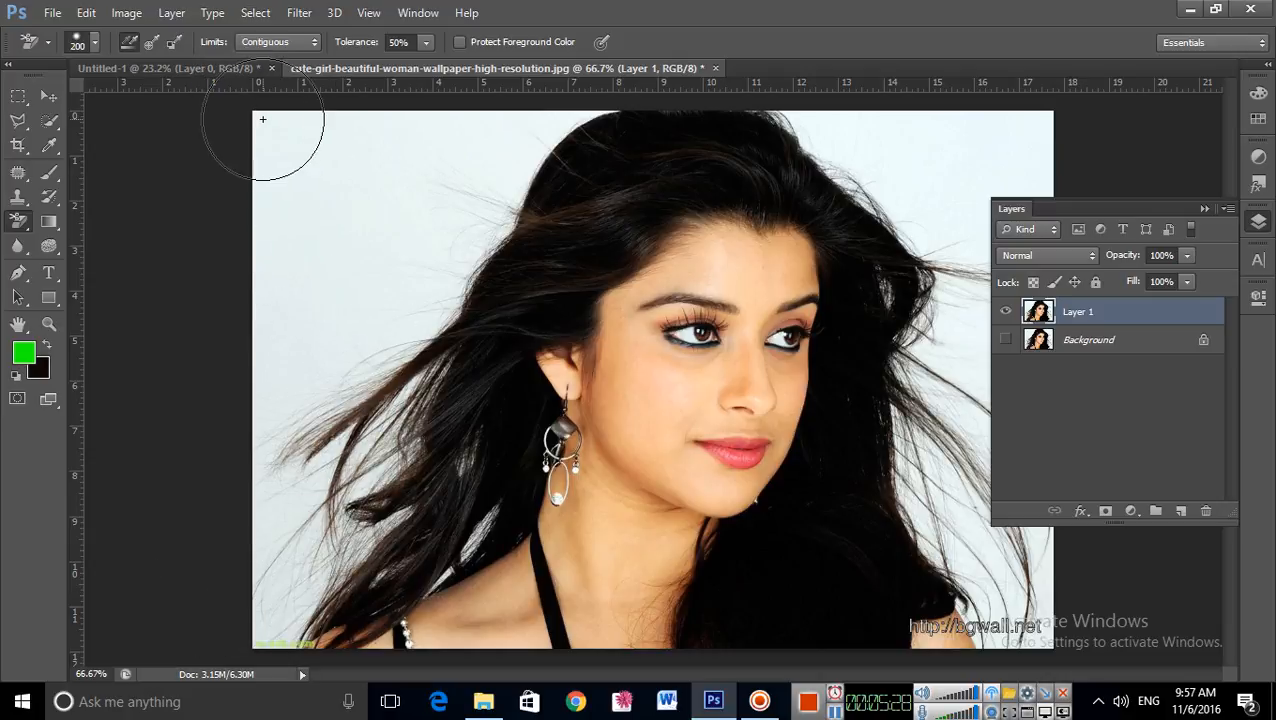
- Try erasing the backdrop along the upper-left edge and into the dark hair with the Background Eraser, and undo it
mouse_move(262, 119)
mouse_down()
mouse_move(299, 142)
mouse_move(365, 128)
mouse_move(492, 135)
mouse_move(536, 120)
mouse_up()
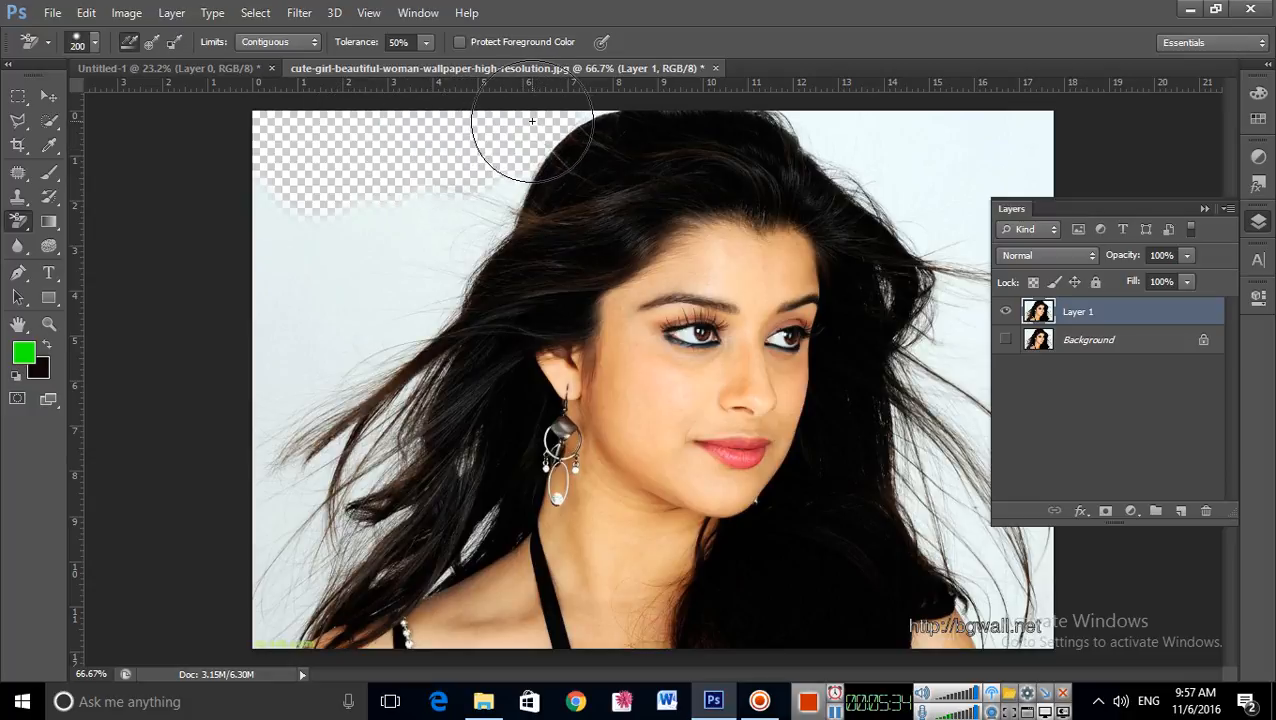
drag(545, 140, 583, 154)
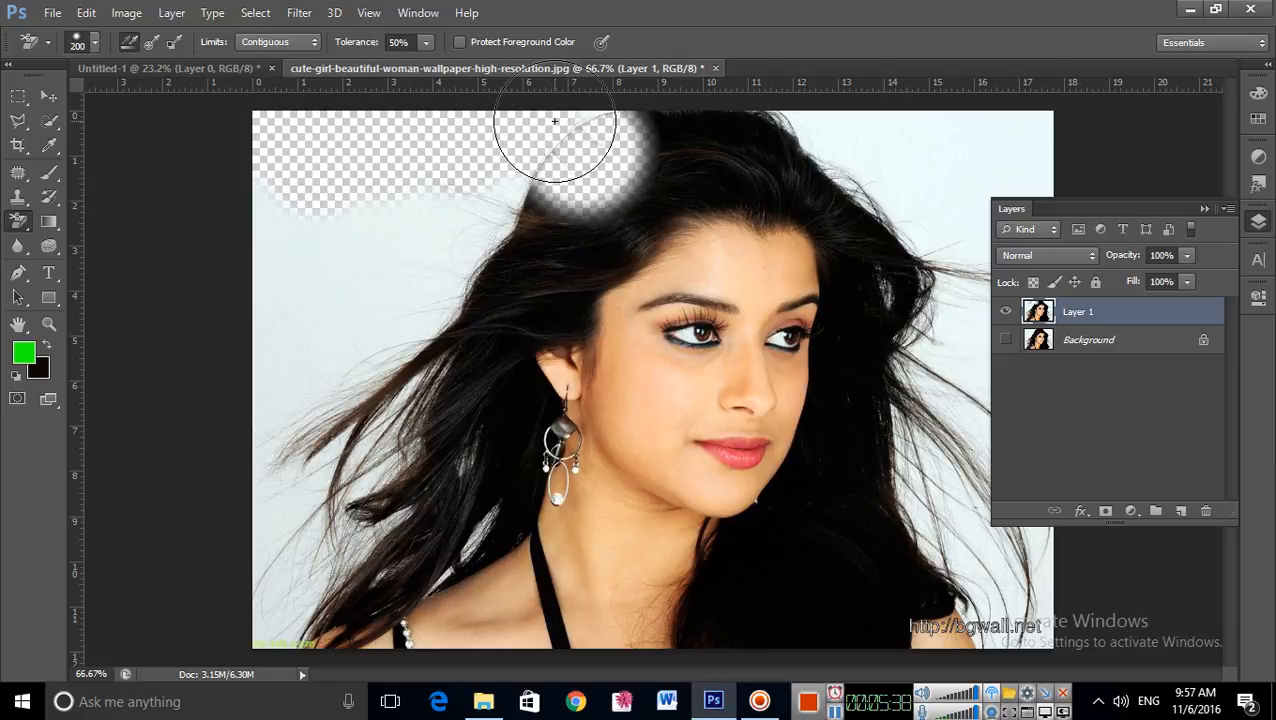
key(ctrl+z)
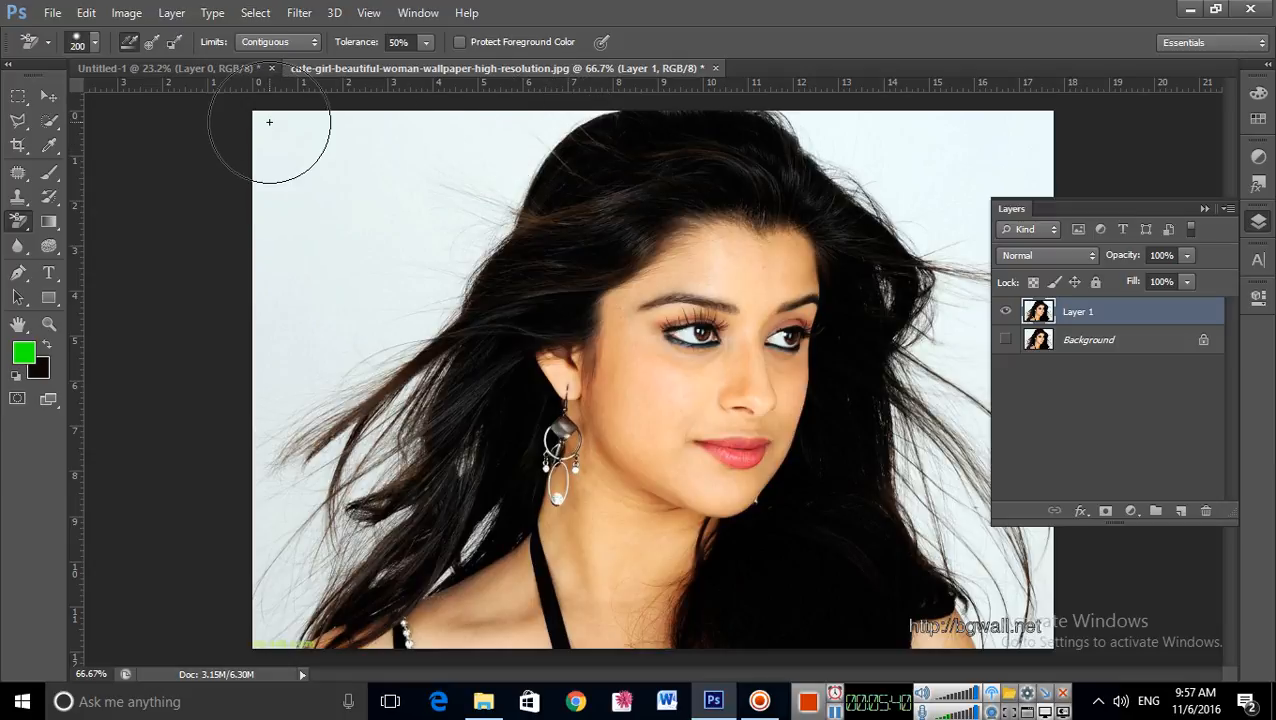
- Erase the backdrop on Layer 1 from the upper-left corner down to the outermost hair tips with the 200 px Background Eraser
click(285, 130)
mouse_move(293, 128)
mouse_down()
mouse_move(517, 143)
mouse_move(567, 119)
mouse_move(464, 174)
mouse_move(424, 219)
mouse_move(345, 236)
mouse_move(269, 203)
mouse_move(262, 251)
mouse_move(288, 297)
mouse_move(423, 289)
mouse_move(441, 228)
mouse_move(478, 213)
mouse_move(479, 228)
mouse_up()
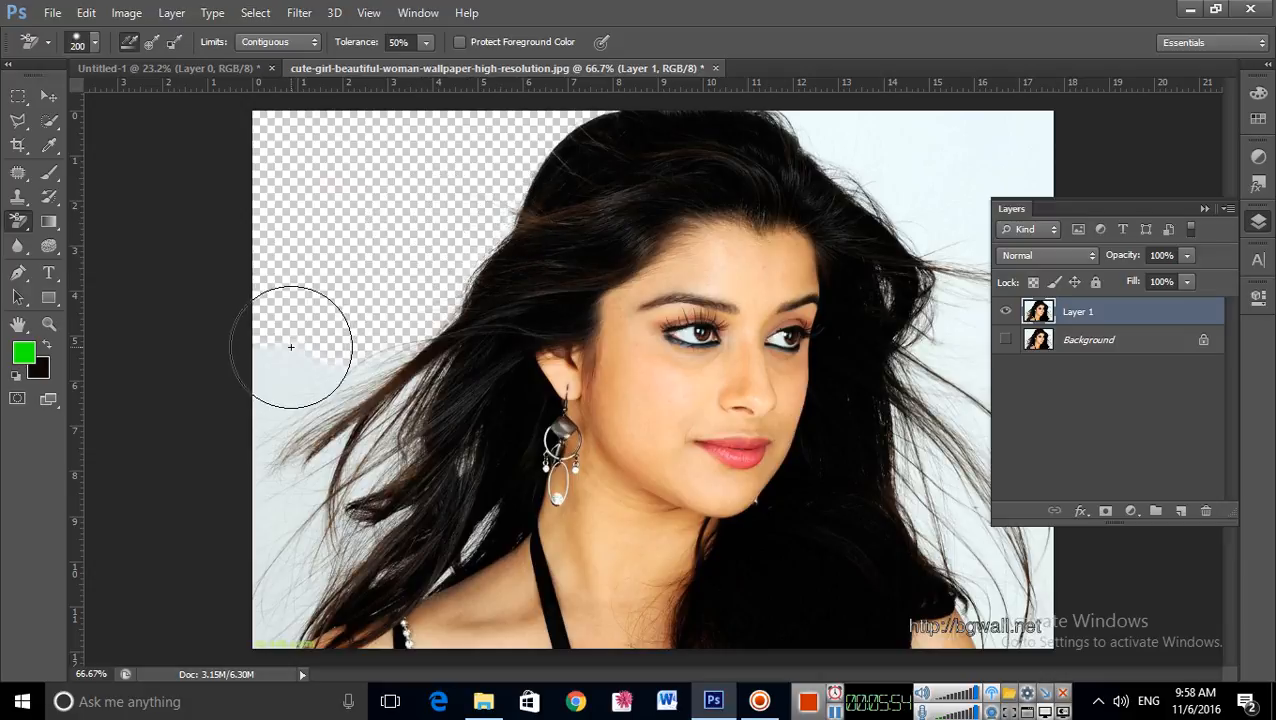
mouse_move(291, 347)
mouse_down()
mouse_move(288, 362)
mouse_move(350, 367)
mouse_move(251, 413)
mouse_move(256, 441)
mouse_up()
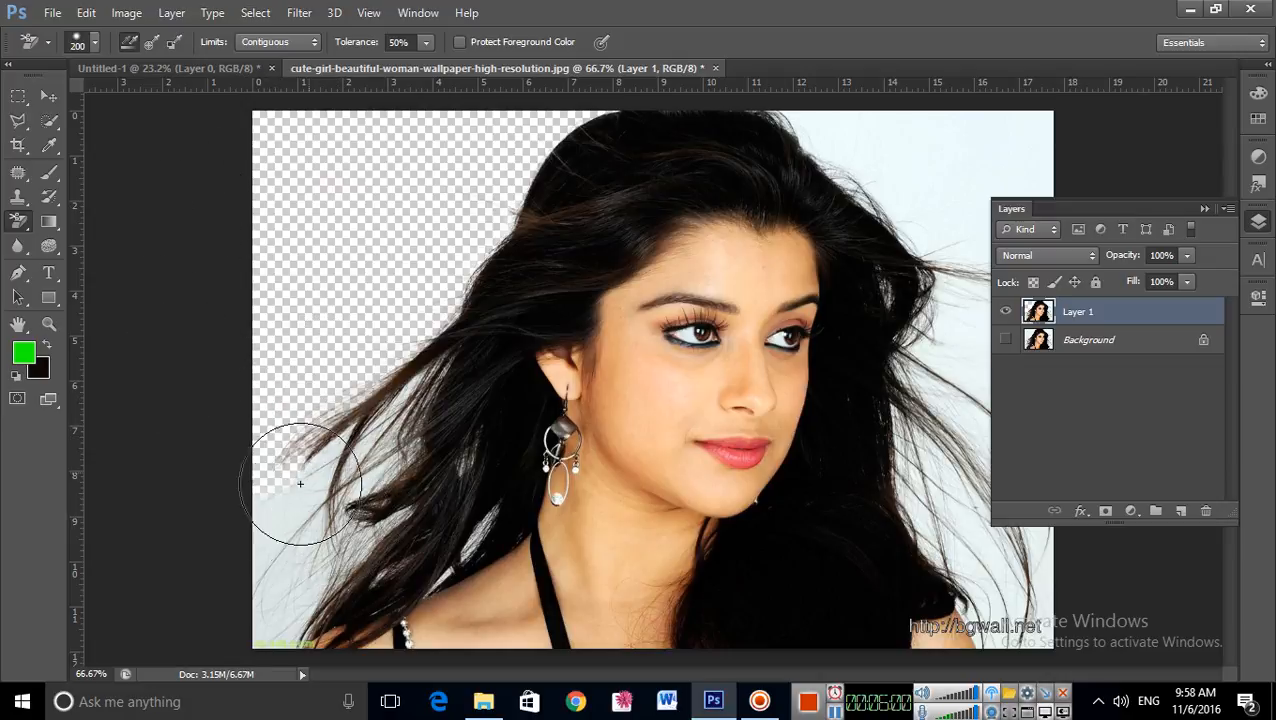
key(ctrl+z)
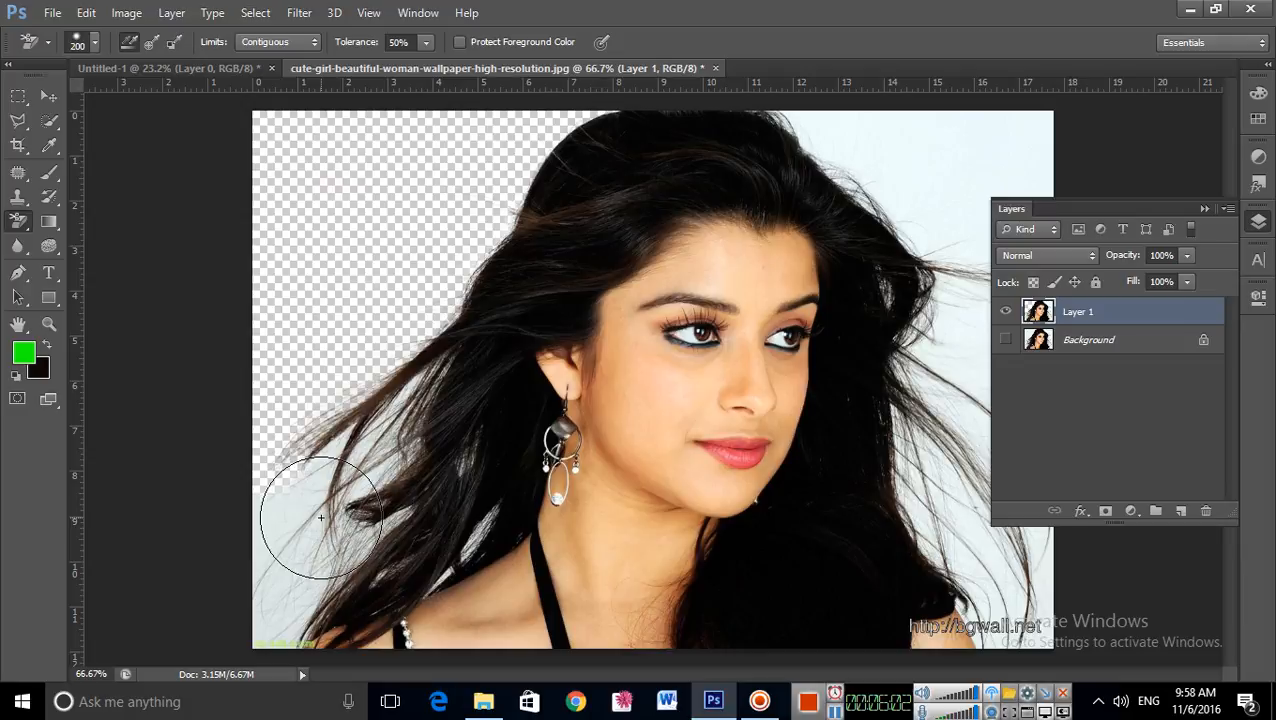
- Reduce the Background Eraser brush to 30 px and erase the backdrop around the loose hair strands at the photo's lower left
scroll(321, 517, up, 2)
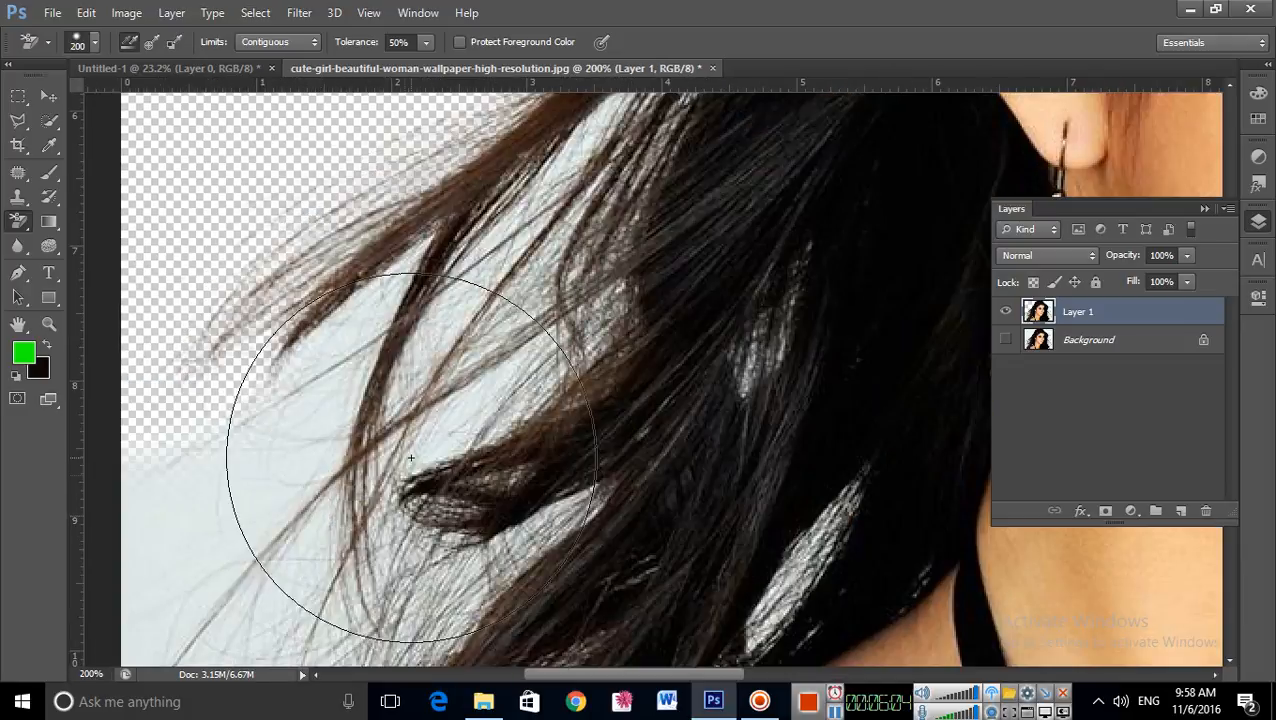
mouse_move(427, 416)
mouse_down()
mouse_move(441, 342)
mouse_move(521, 288)
mouse_move(522, 310)
mouse_up()
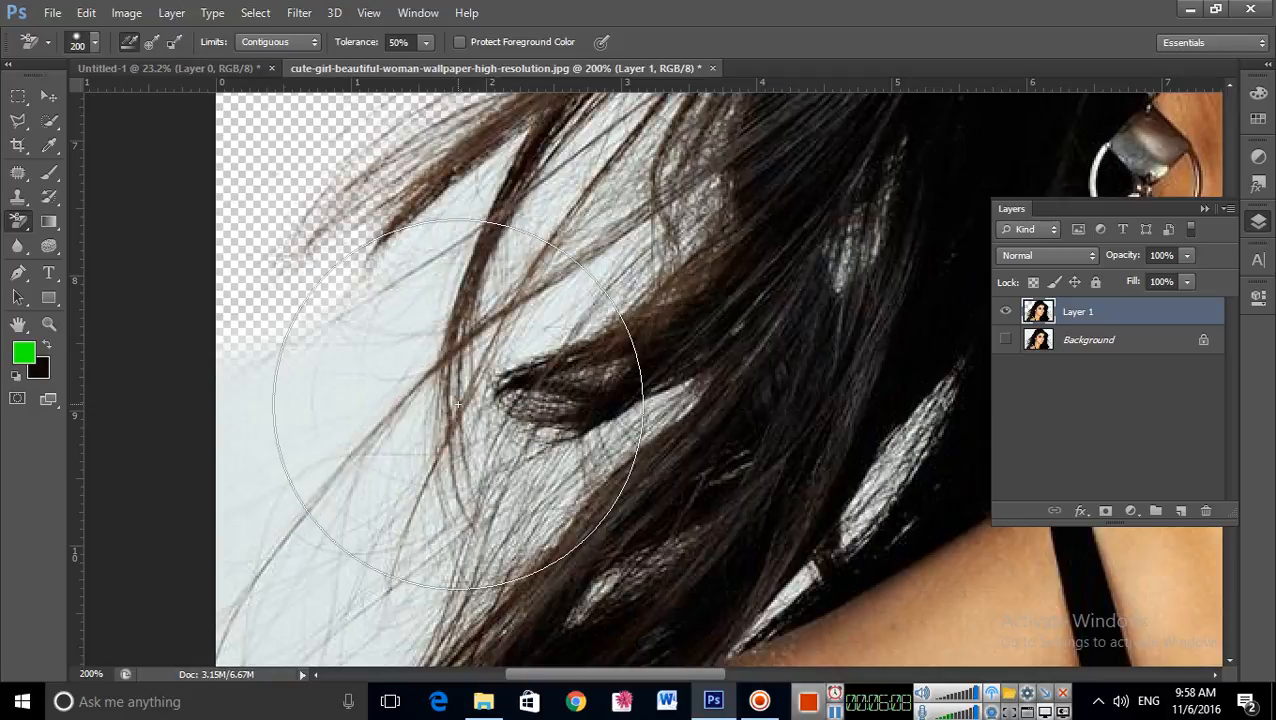
key(bracketleft)
key(bracketleft)
key(bracketleft)
key(bracketleft)
key(bracketleft)
key(bracketleft)
key(bracketleft)
key(bracketleft)
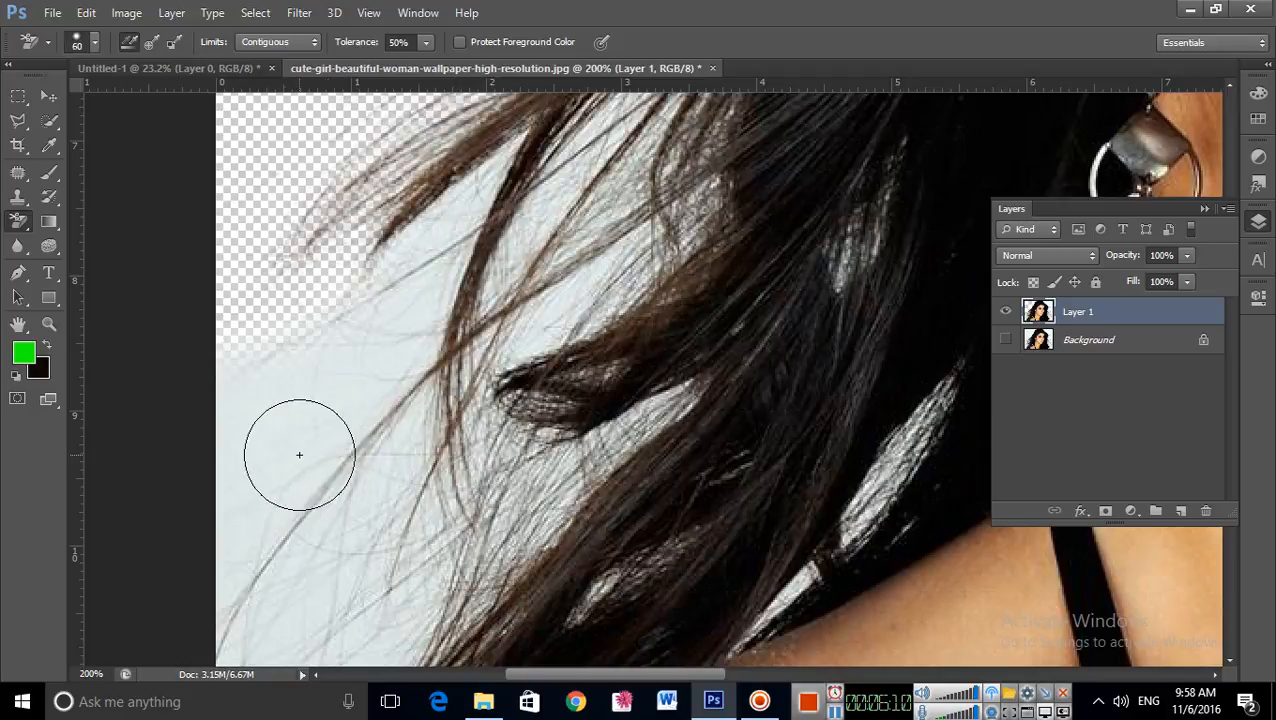
key(bracketleft)
key(bracketleft)
key(bracketleft)
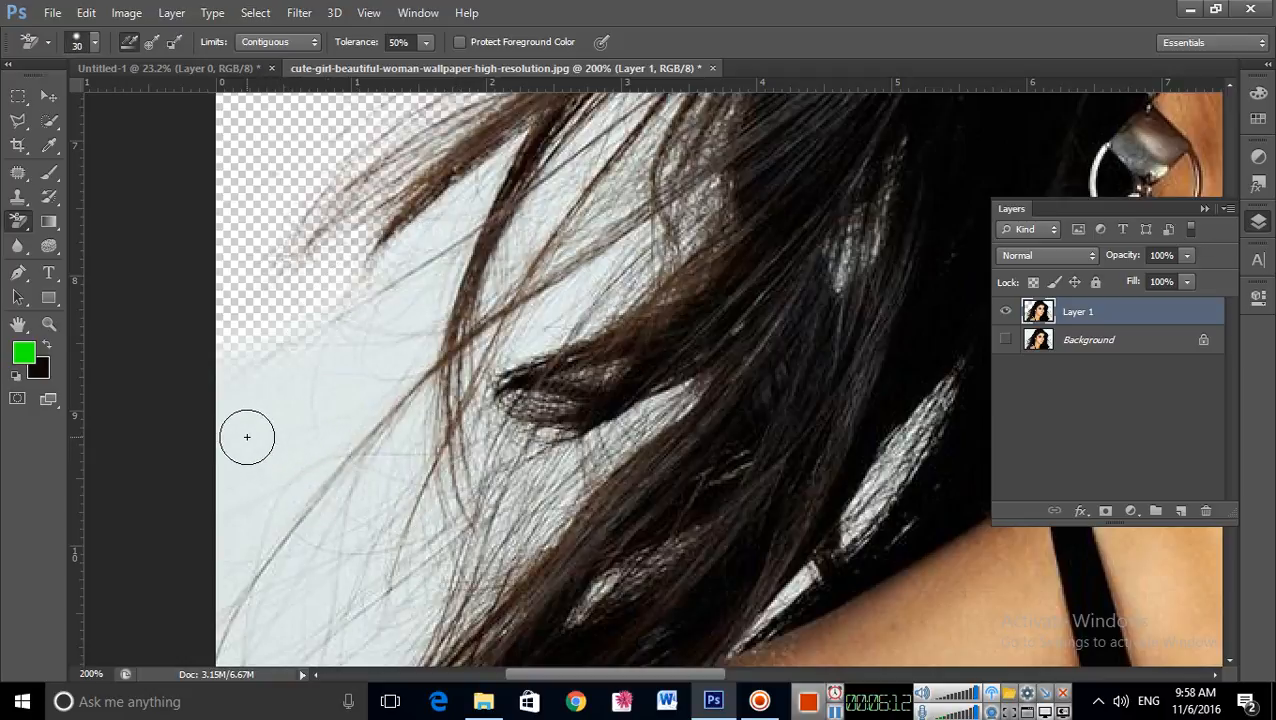
mouse_move(251, 419)
mouse_down()
mouse_move(234, 344)
mouse_move(243, 485)
mouse_move(221, 663)
mouse_up()
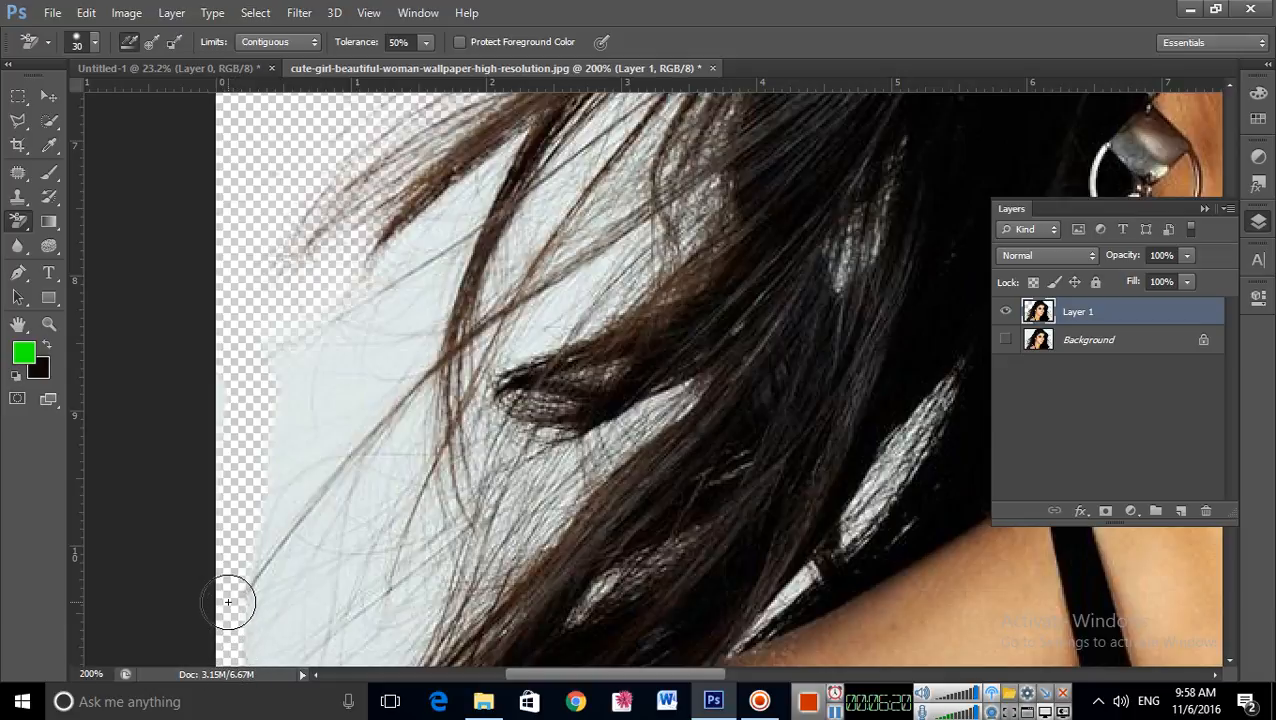
mouse_move(227, 606)
mouse_down()
mouse_move(256, 651)
mouse_move(315, 575)
mouse_move(294, 660)
mouse_move(231, 670)
mouse_move(388, 654)
mouse_move(400, 592)
mouse_move(355, 656)
mouse_move(352, 559)
mouse_move(342, 593)
mouse_move(408, 593)
mouse_move(422, 577)
mouse_move(375, 579)
mouse_move(339, 514)
mouse_move(306, 549)
mouse_up()
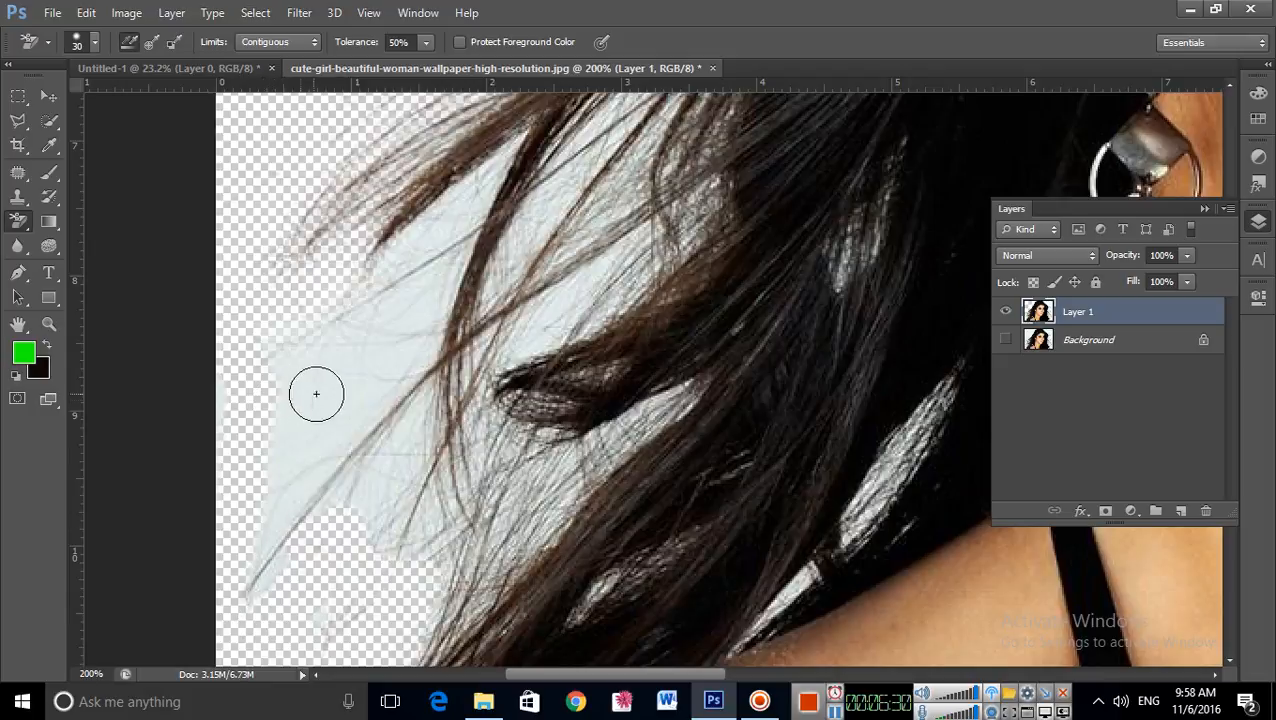
mouse_move(316, 393)
mouse_down()
mouse_move(246, 525)
mouse_move(286, 413)
mouse_move(277, 365)
mouse_move(271, 384)
mouse_move(383, 362)
mouse_move(242, 551)
mouse_move(276, 528)
mouse_move(241, 596)
mouse_move(284, 619)
mouse_move(407, 455)
mouse_move(409, 582)
mouse_move(430, 547)
mouse_move(370, 558)
mouse_move(347, 515)
mouse_up()
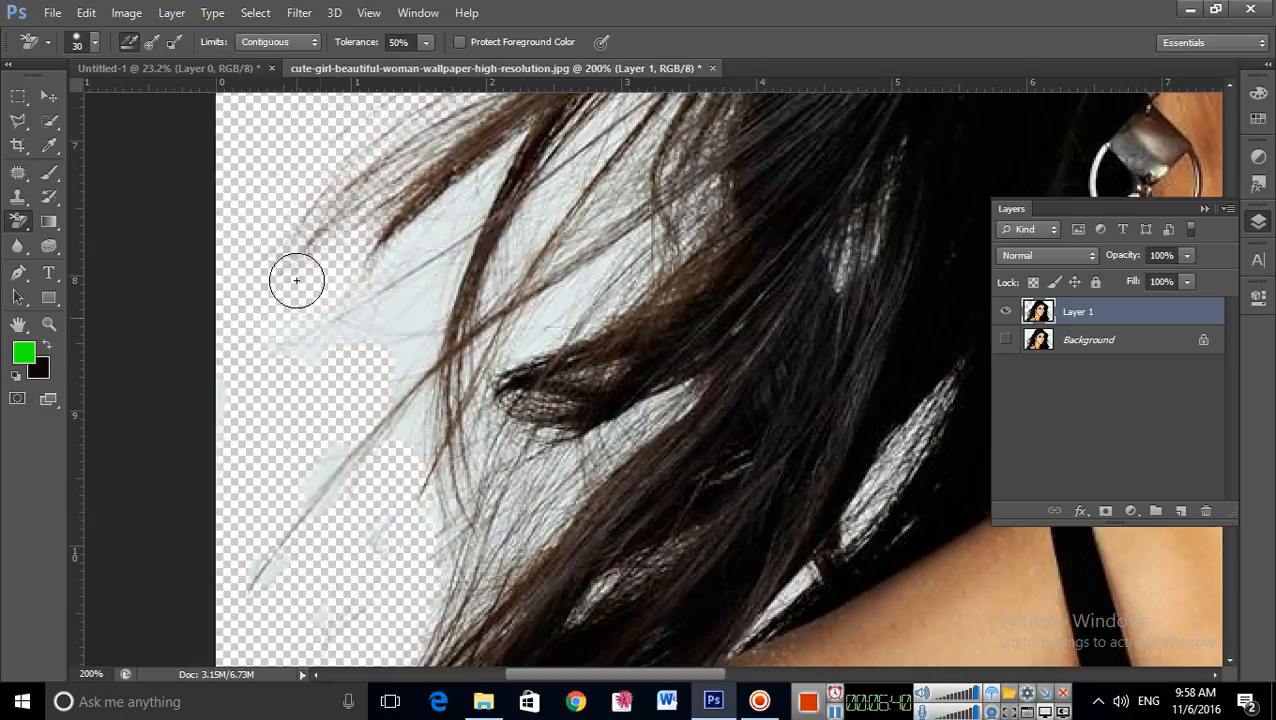
mouse_move(296, 280)
mouse_down()
mouse_move(415, 287)
mouse_move(394, 356)
mouse_move(436, 291)
mouse_move(411, 376)
mouse_move(401, 317)
mouse_move(312, 372)
mouse_move(441, 278)
mouse_move(455, 215)
mouse_move(383, 314)
mouse_move(303, 383)
mouse_up()
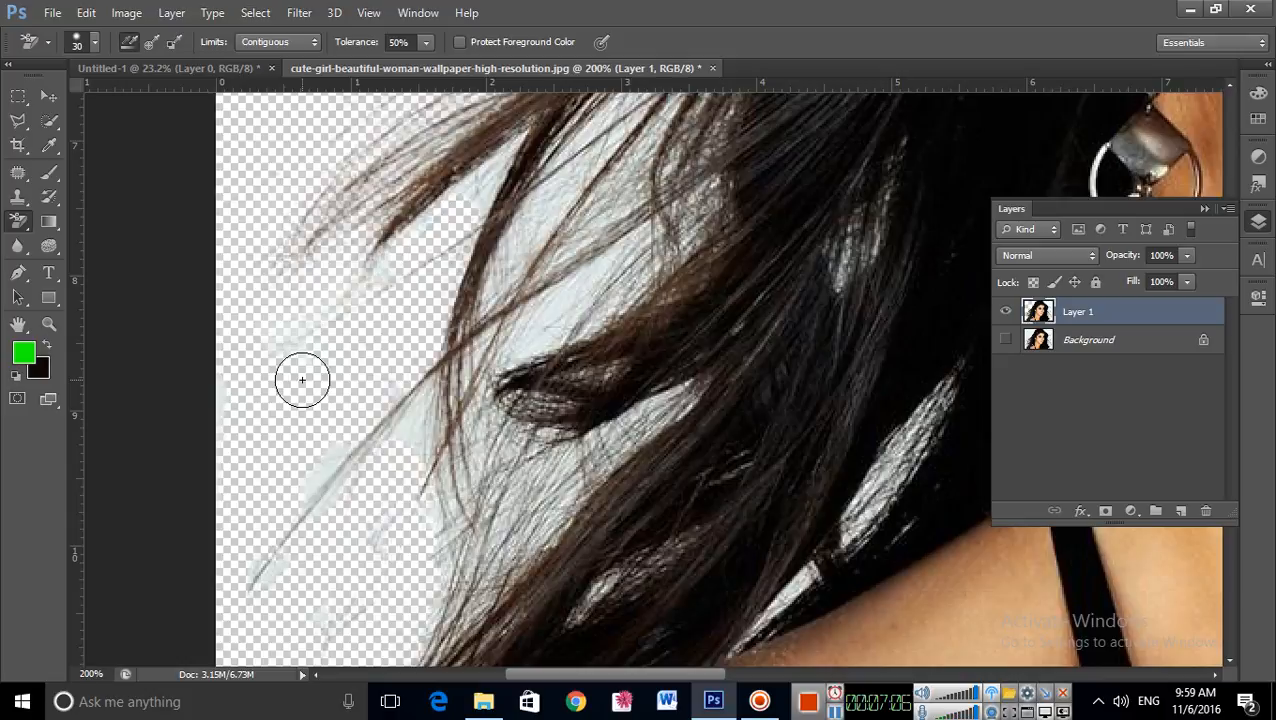
- Collapse the Layers panel and erase a strip of backdrop along the photo's upper-right edge with the 30 px brush
key(ctrl+0)
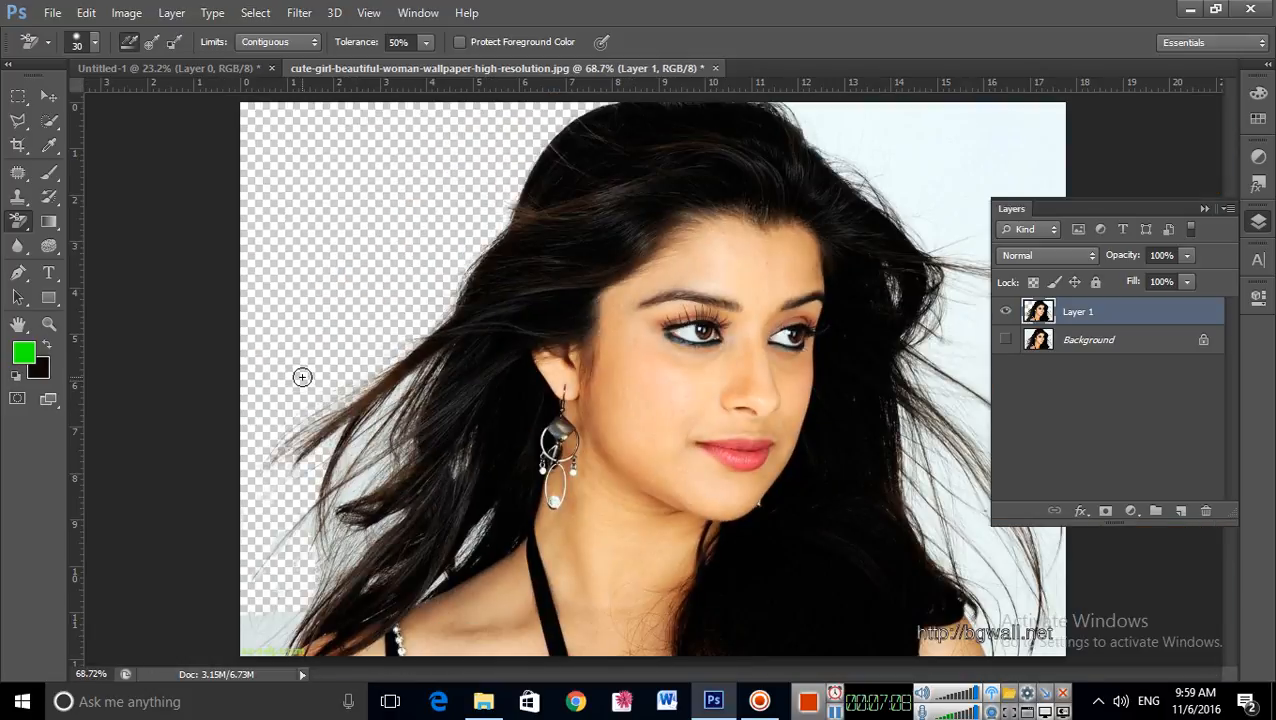
click(1204, 208)
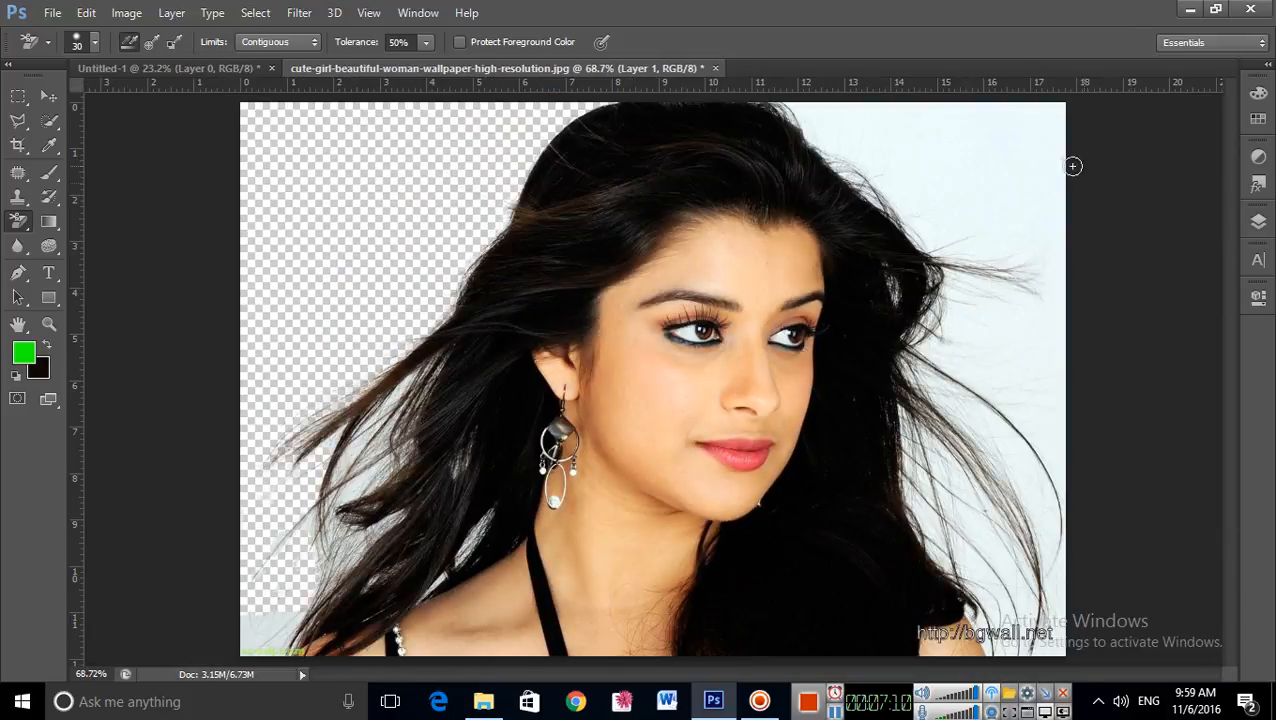
click(1065, 165)
click(997, 160)
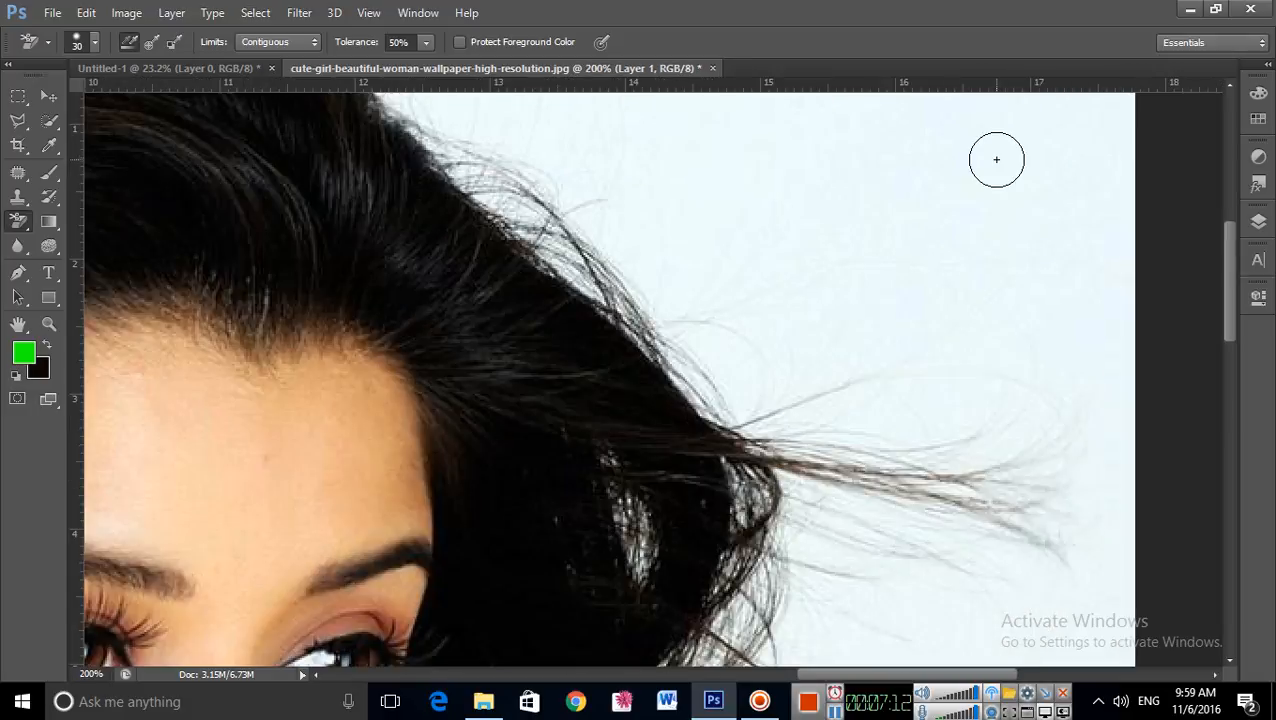
mouse_move(977, 155)
mouse_down()
mouse_move(1011, 293)
mouse_move(1051, 310)
mouse_up()
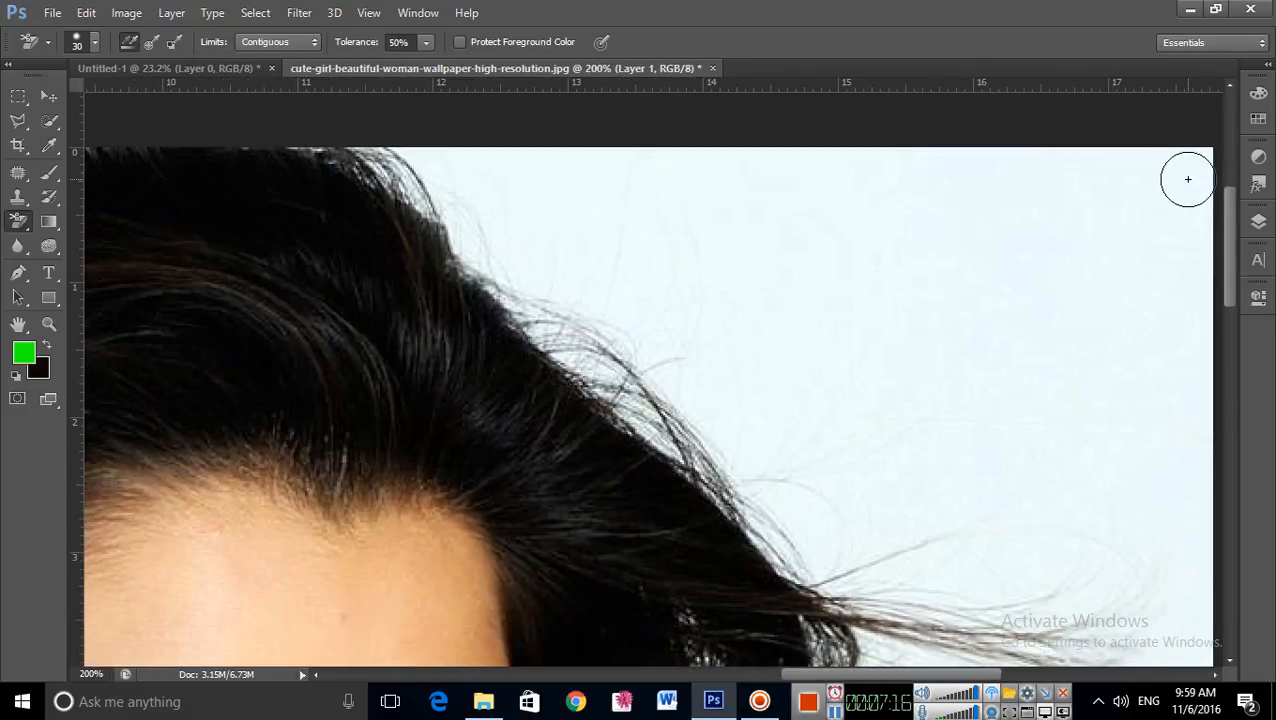
mouse_move(1188, 179)
mouse_down()
mouse_move(1162, 225)
mouse_move(1193, 162)
mouse_move(908, 142)
mouse_move(571, 150)
mouse_move(1020, 187)
mouse_move(1054, 231)
mouse_up()
- Enlarge the brush to 60 px while trying to erase the upper-right backdrop up to the hair edge, and undo the erasing
key(bracketright)
key(bracketright)
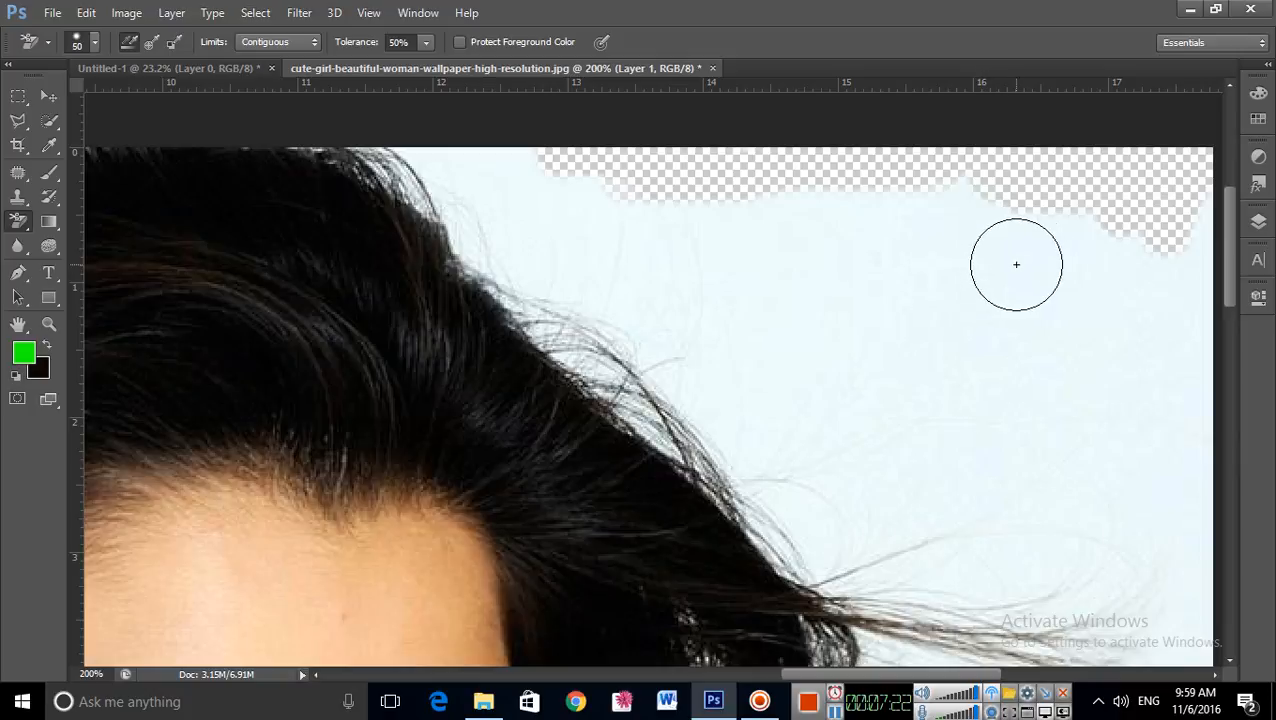
mouse_move(1151, 273)
mouse_down()
mouse_move(1183, 217)
mouse_move(1198, 217)
mouse_move(1194, 258)
mouse_move(1206, 244)
mouse_move(1166, 504)
mouse_move(1124, 341)
mouse_move(1038, 199)
mouse_move(1086, 335)
mouse_move(768, 199)
mouse_move(951, 229)
mouse_move(1054, 281)
mouse_move(822, 202)
mouse_move(827, 290)
mouse_move(627, 212)
mouse_move(527, 198)
mouse_move(435, 153)
mouse_move(468, 180)
mouse_move(499, 244)
mouse_move(805, 412)
mouse_move(770, 316)
mouse_move(920, 369)
mouse_move(921, 422)
mouse_move(947, 292)
mouse_move(1151, 628)
mouse_move(1205, 560)
mouse_move(1198, 581)
mouse_move(1004, 536)
mouse_move(946, 443)
mouse_move(979, 404)
mouse_move(1038, 535)
mouse_move(1102, 409)
mouse_move(1212, 526)
mouse_move(1202, 594)
mouse_move(984, 462)
mouse_move(858, 471)
mouse_move(832, 497)
mouse_move(802, 490)
mouse_move(694, 410)
mouse_move(889, 417)
mouse_move(880, 407)
mouse_move(1005, 450)
mouse_move(1011, 470)
mouse_move(843, 542)
mouse_move(1045, 583)
mouse_move(1042, 606)
mouse_move(667, 452)
mouse_up()
key(bracketright)
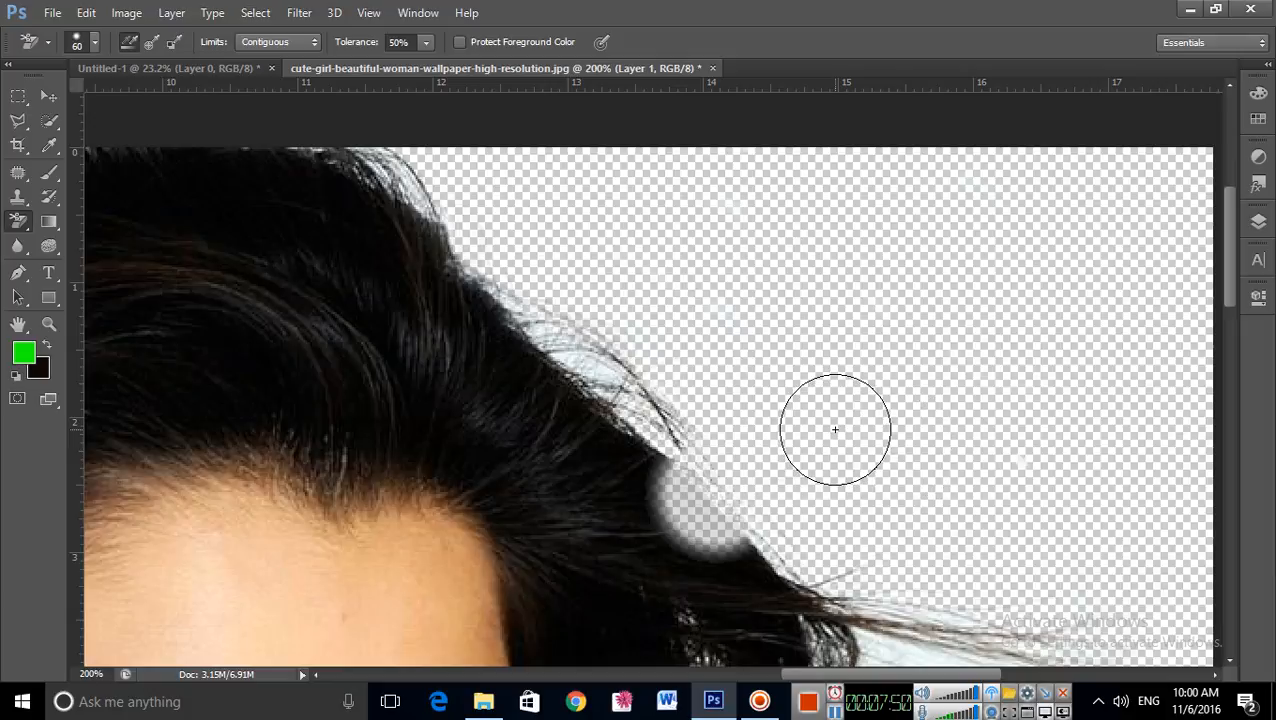
key(ctrl+z)
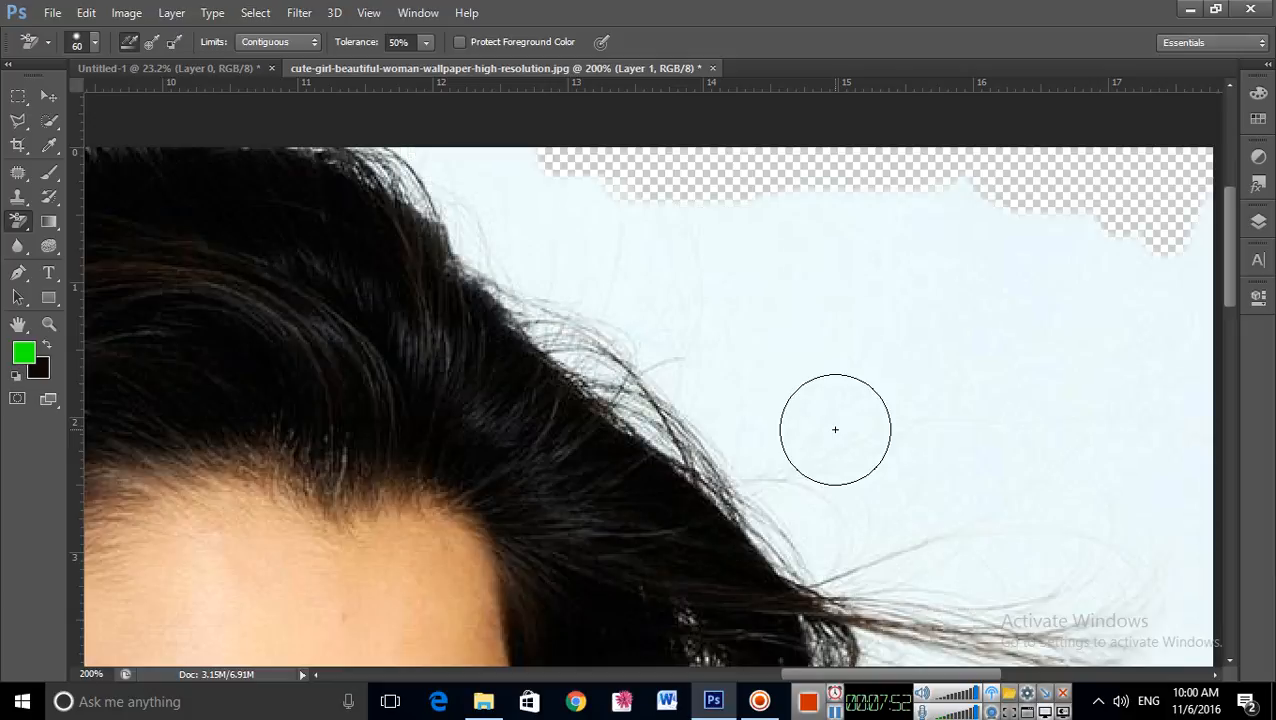
- Erase broad diagonal strips of the upper-right backdrop with the 60 px Background Eraser and fit the whole photo in view
mouse_move(672, 228)
mouse_down()
mouse_move(1011, 464)
mouse_move(1094, 587)
mouse_up()
drag(749, 165, 1031, 322)
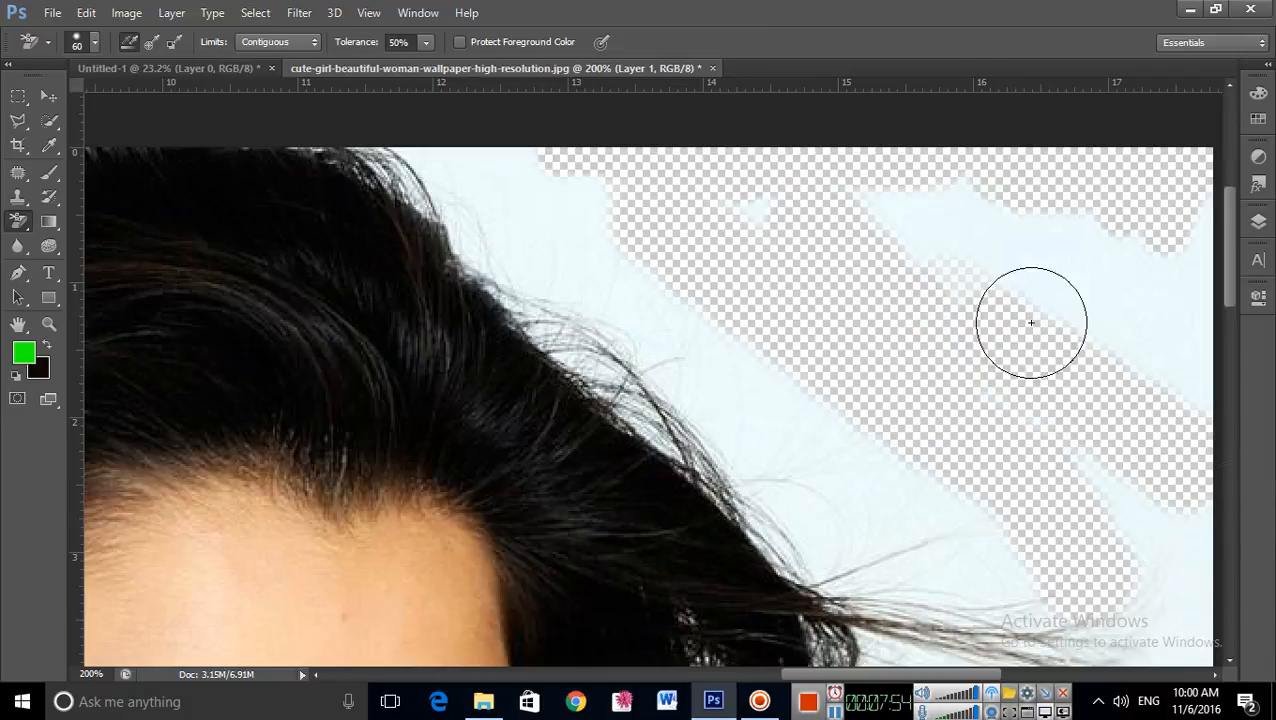
key(ctrl+0)
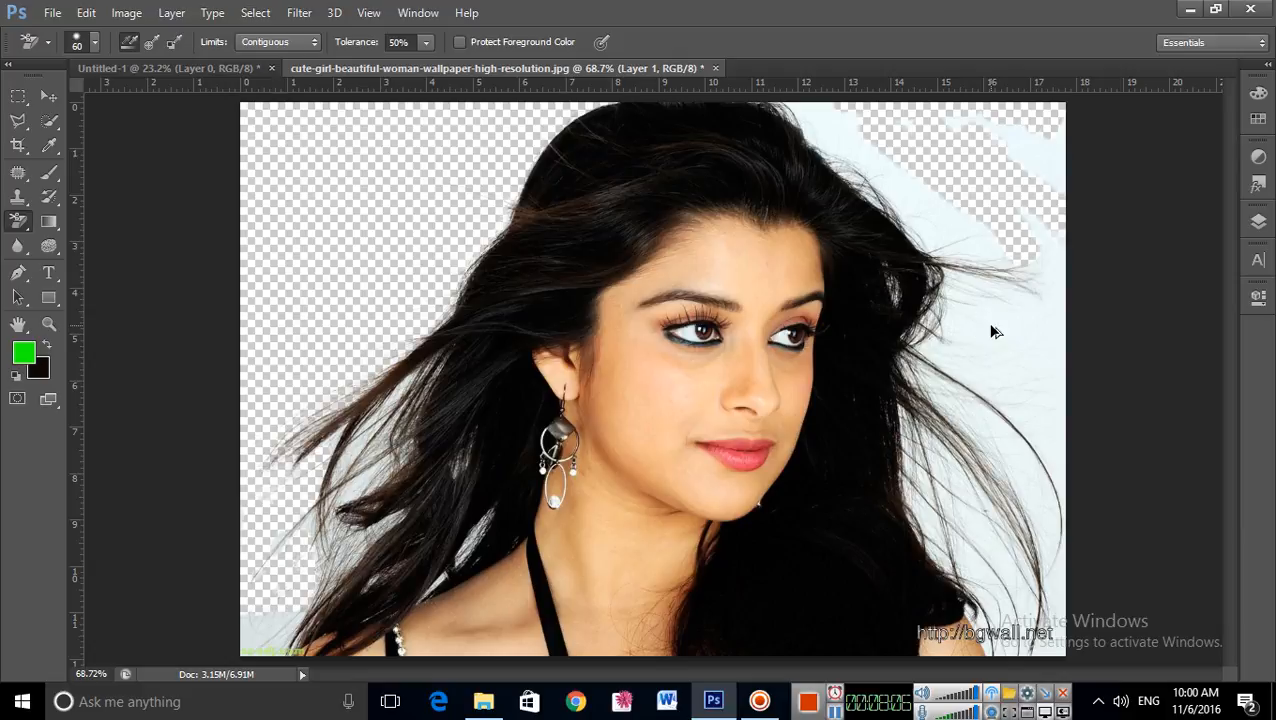
- Undo all the erasing strokes and the layer duplication, back to the single Background layer
key(ctrl+alt+z)
key(ctrl+alt+z)
key(ctrl+alt+z)
key(ctrl+alt+z)
key(ctrl+alt+z)
key(ctrl+alt+z)
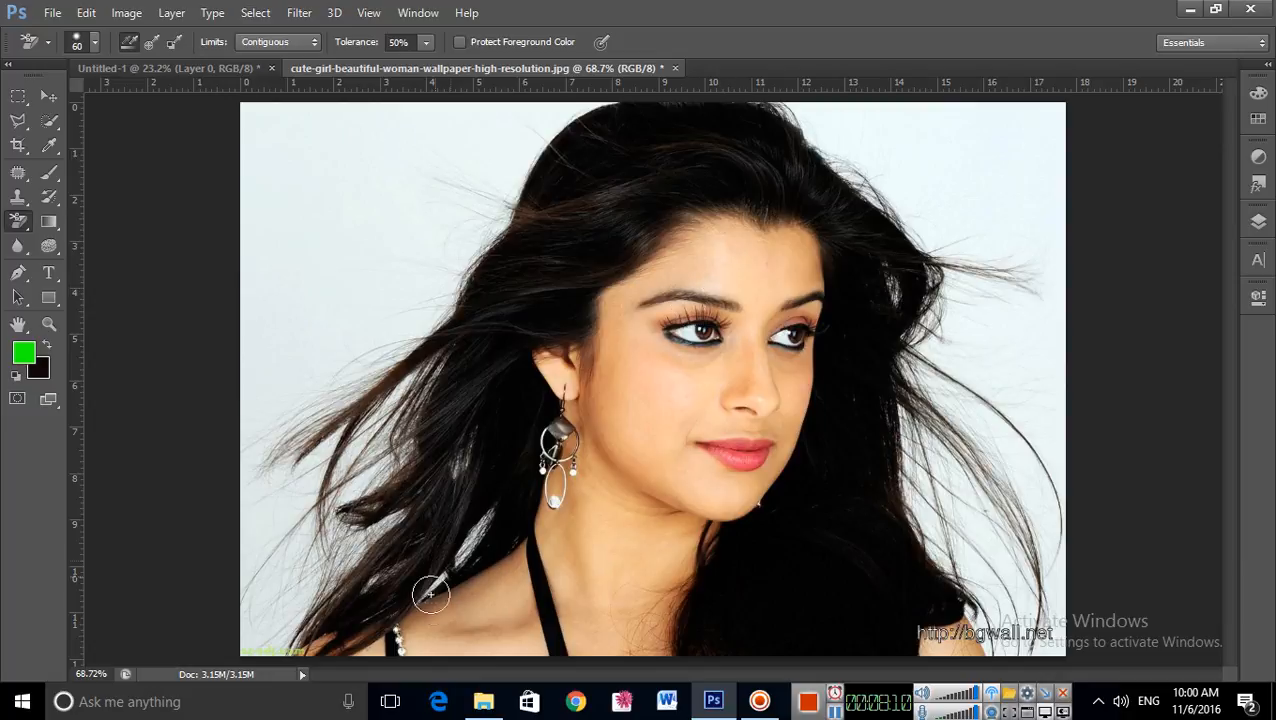
- Activate the Magic Eraser tool and duplicate the Background layer
right_click(17, 222)
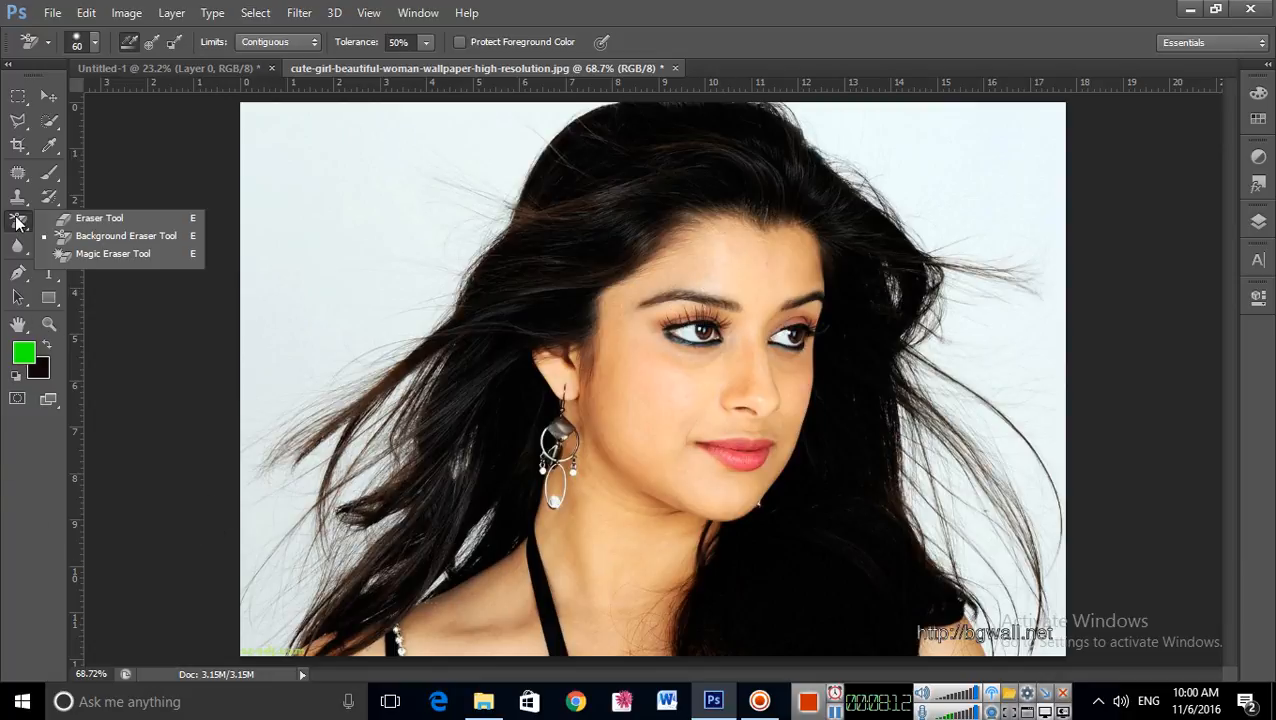
click(117, 254)
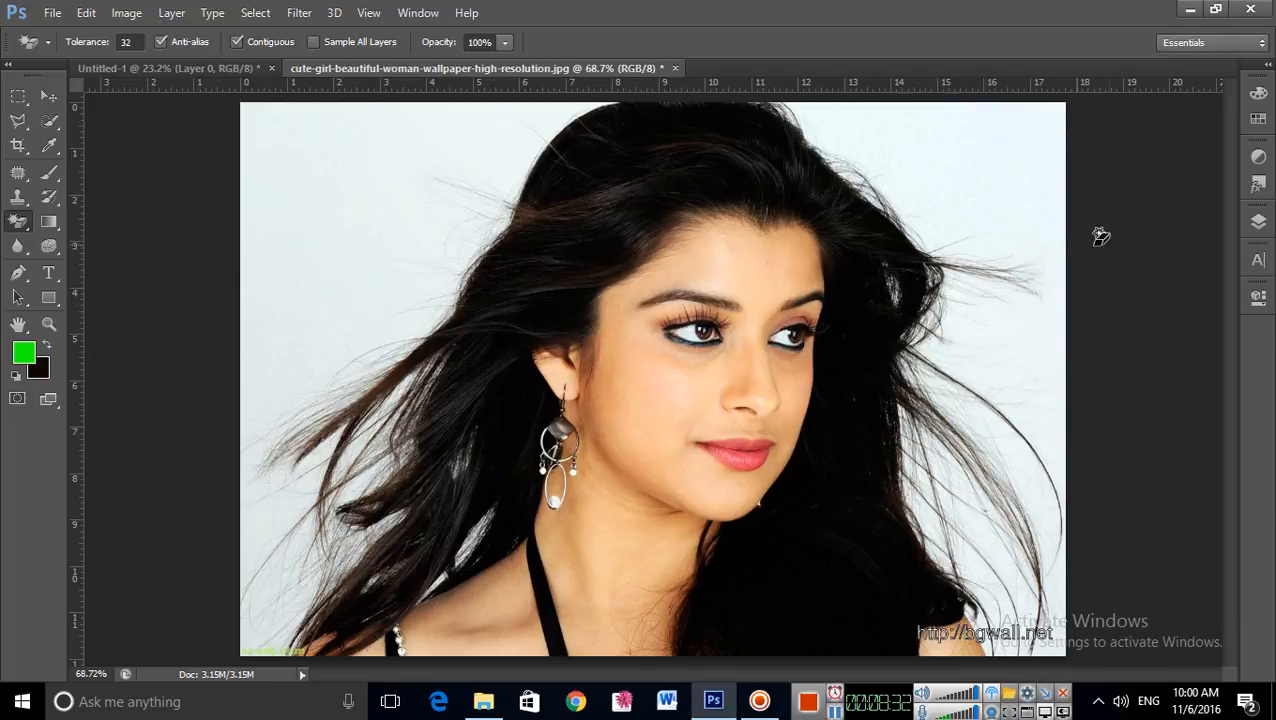
click(1258, 223)
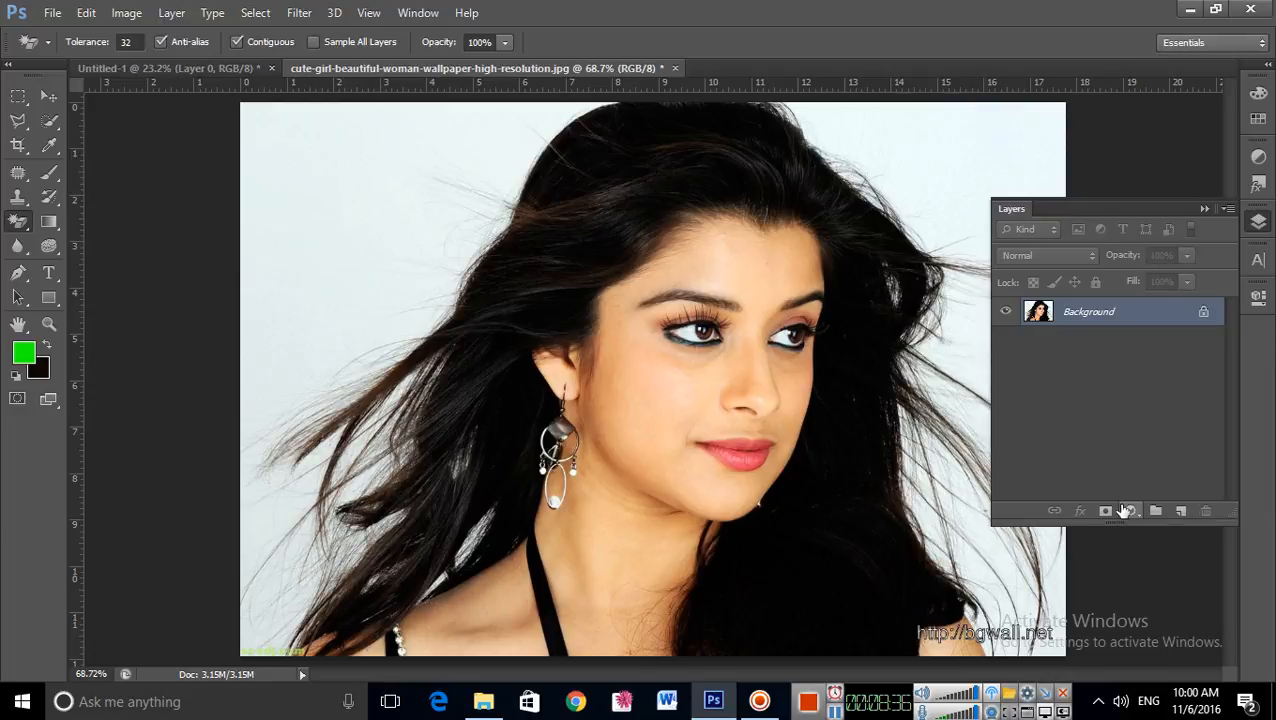
key(ctrl+j)
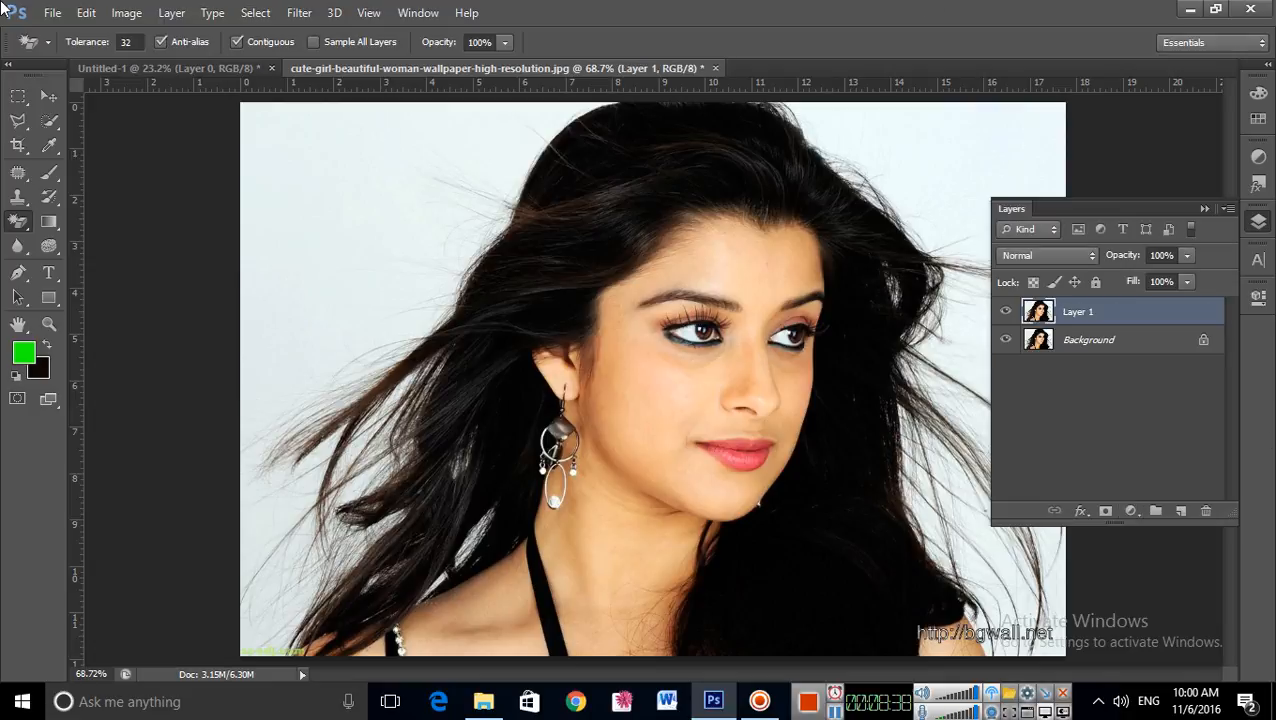
- Hide the Background layer and erase the pale backdrop left of the hair on Layer 1 with the Magic Eraser at tolerance 32
click(1006, 340)
click(288, 205)
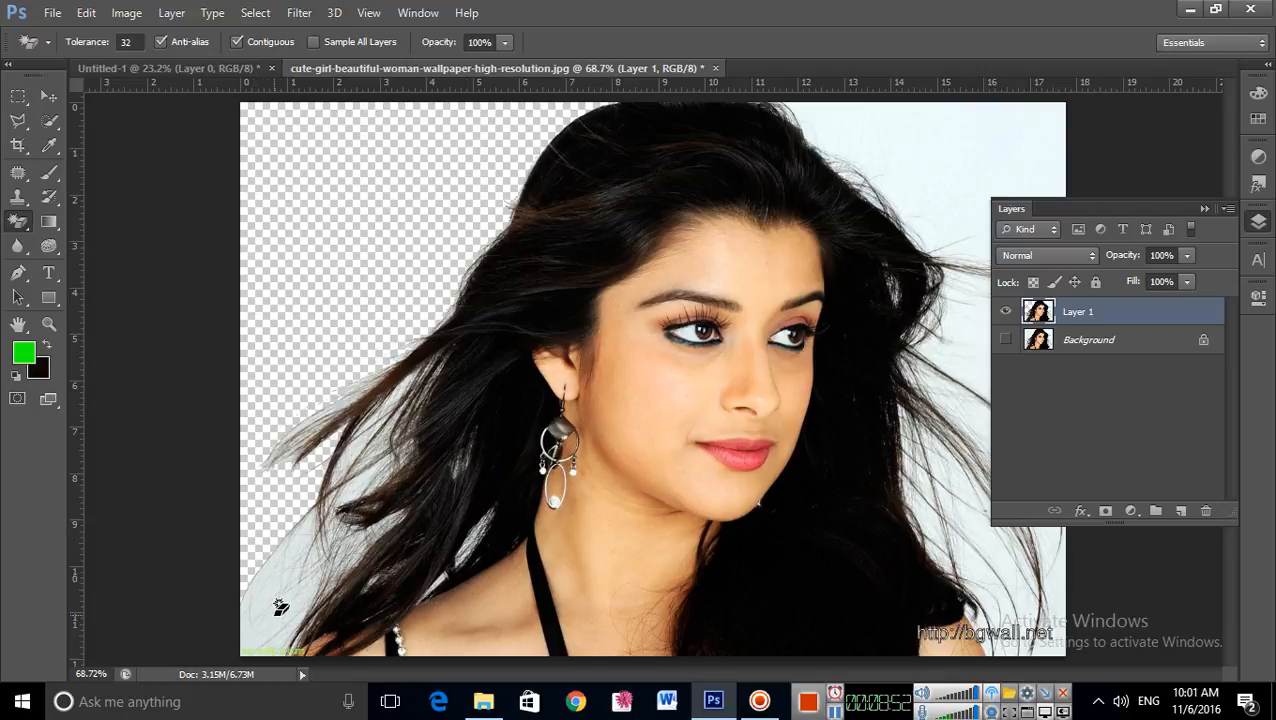
- Erase the pale backdrop beside the lower-left hair strands on Layer 1 with the Magic Eraser and fit the photo in view
scroll(275, 617, up, 1)
scroll(294, 573, up, 1)
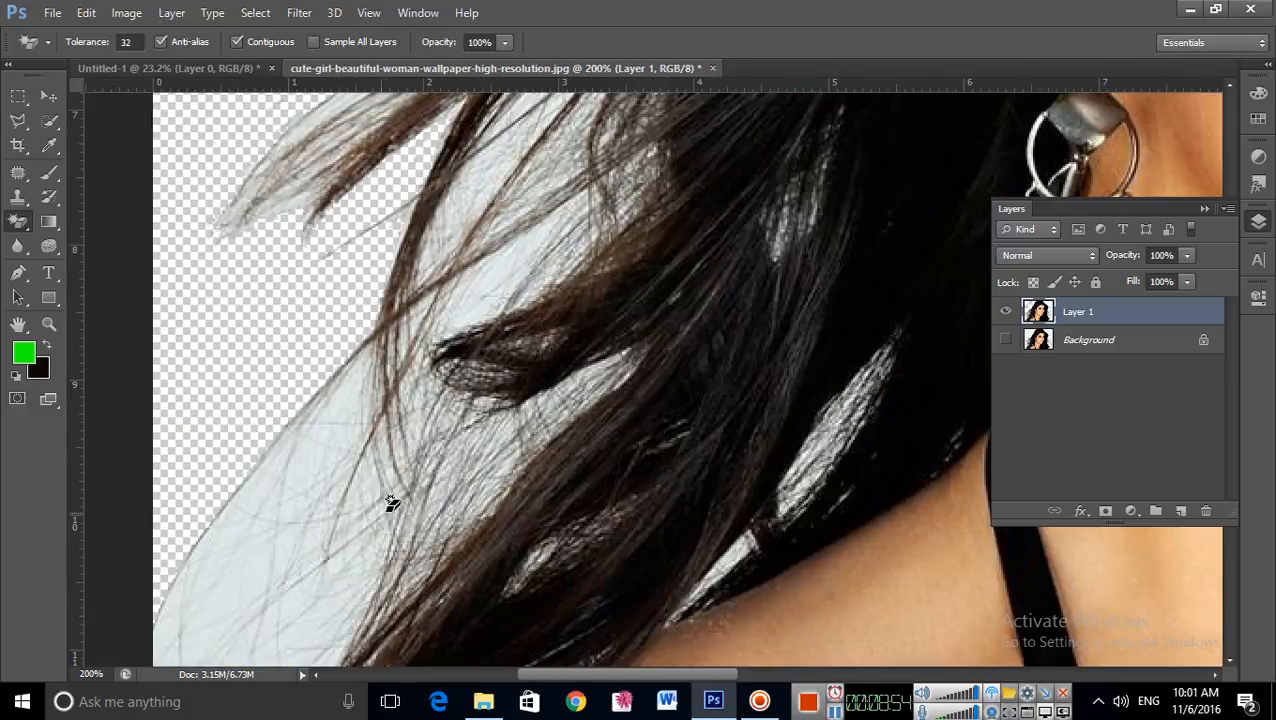
drag(427, 532, 467, 336)
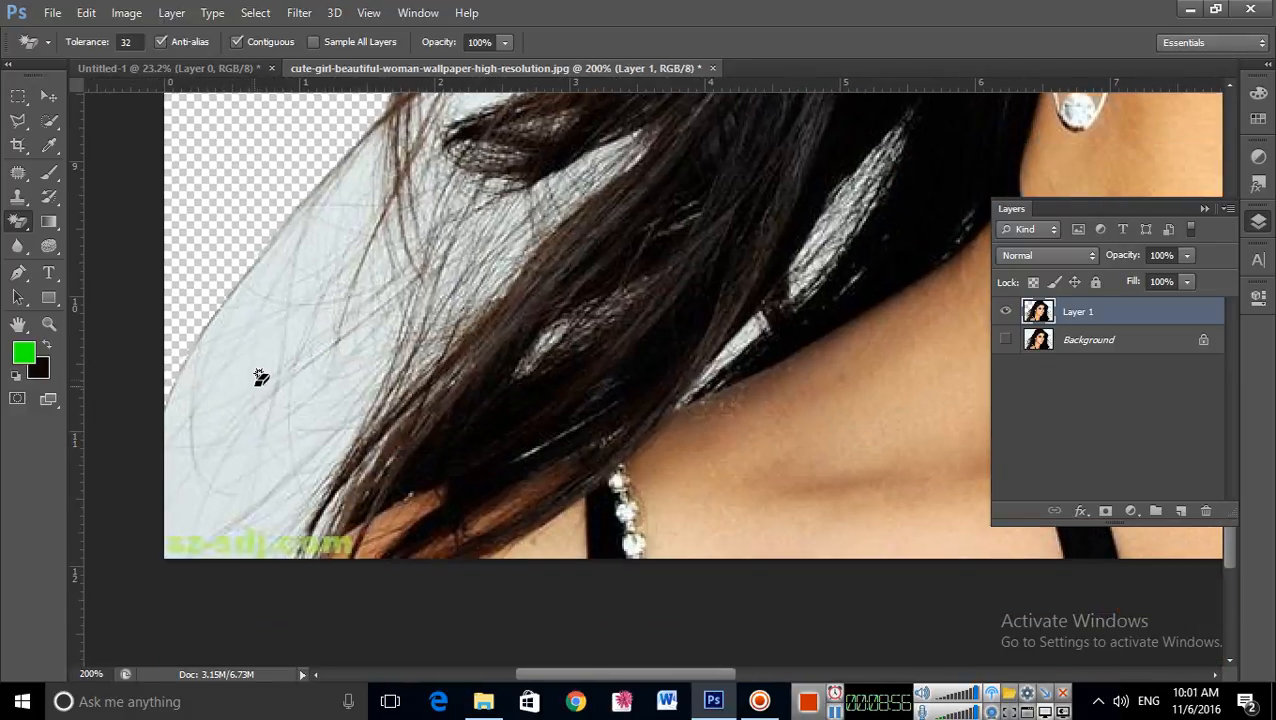
click(249, 380)
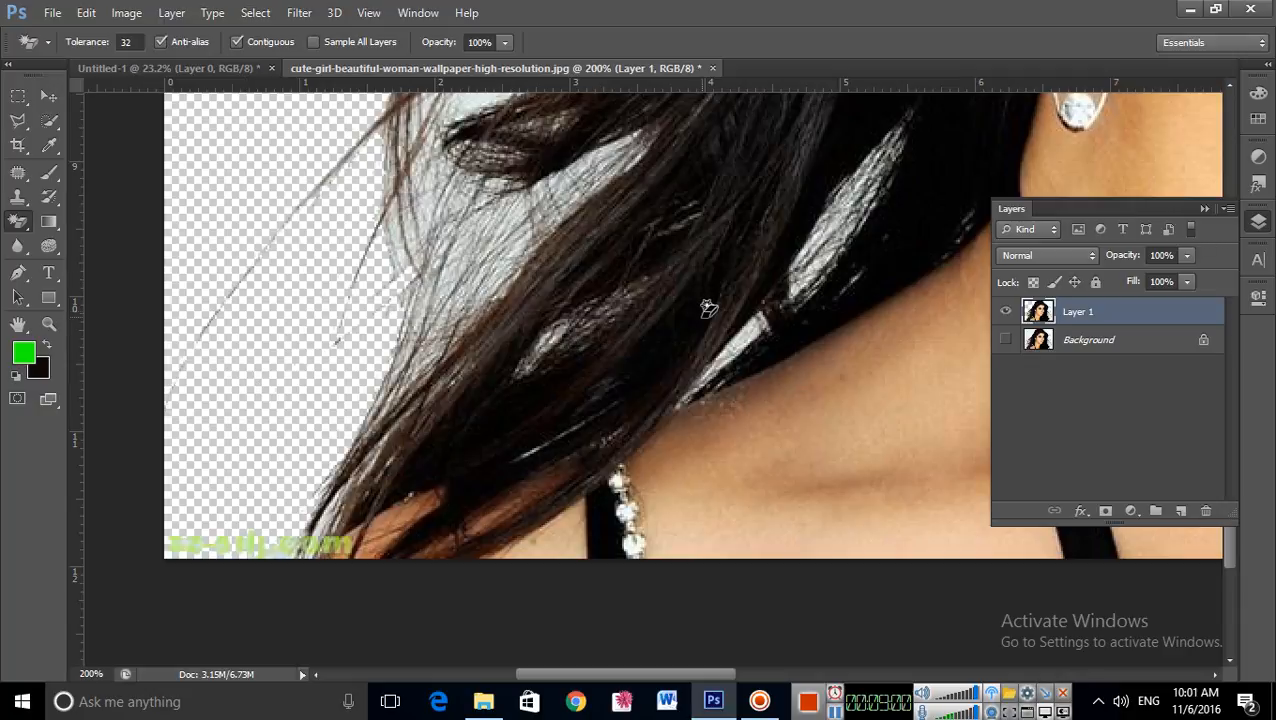
key(ctrl+0)
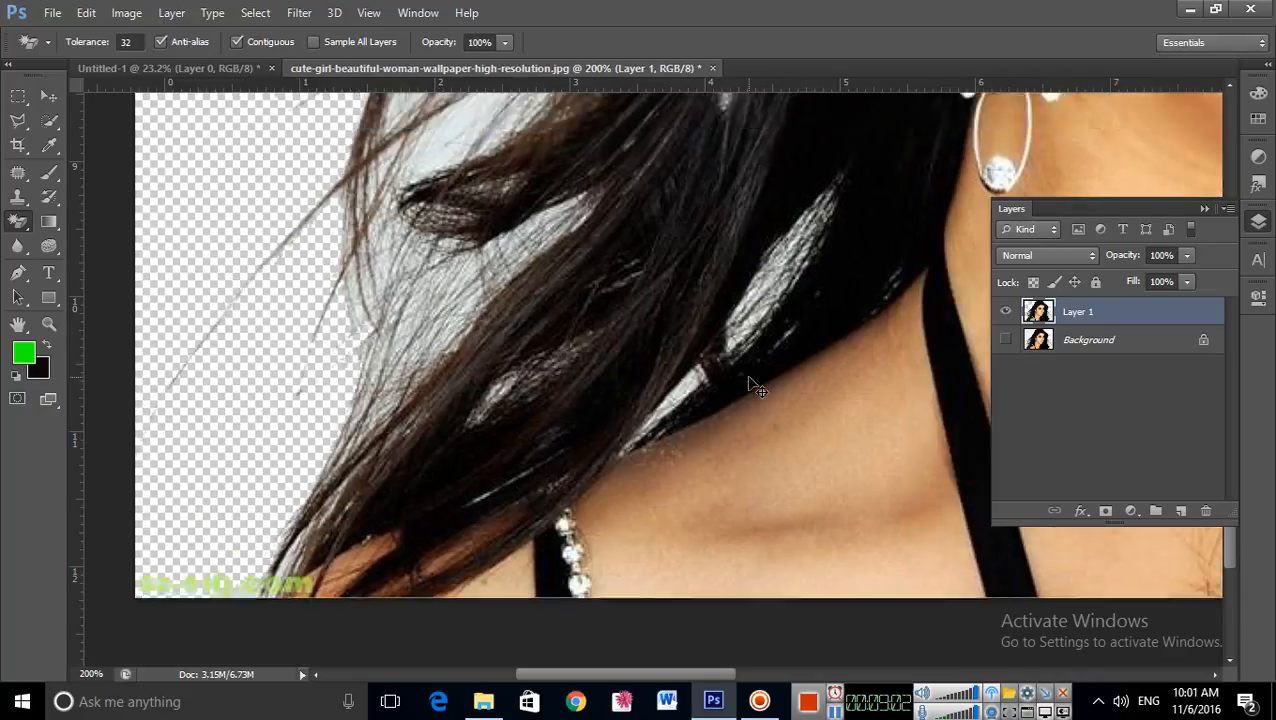
- Collapse the layer list and erase the pale backdrop to the upper right of the woman's hair with the Magic Eraser
click(1204, 208)
click(1027, 170)
key(Delete)
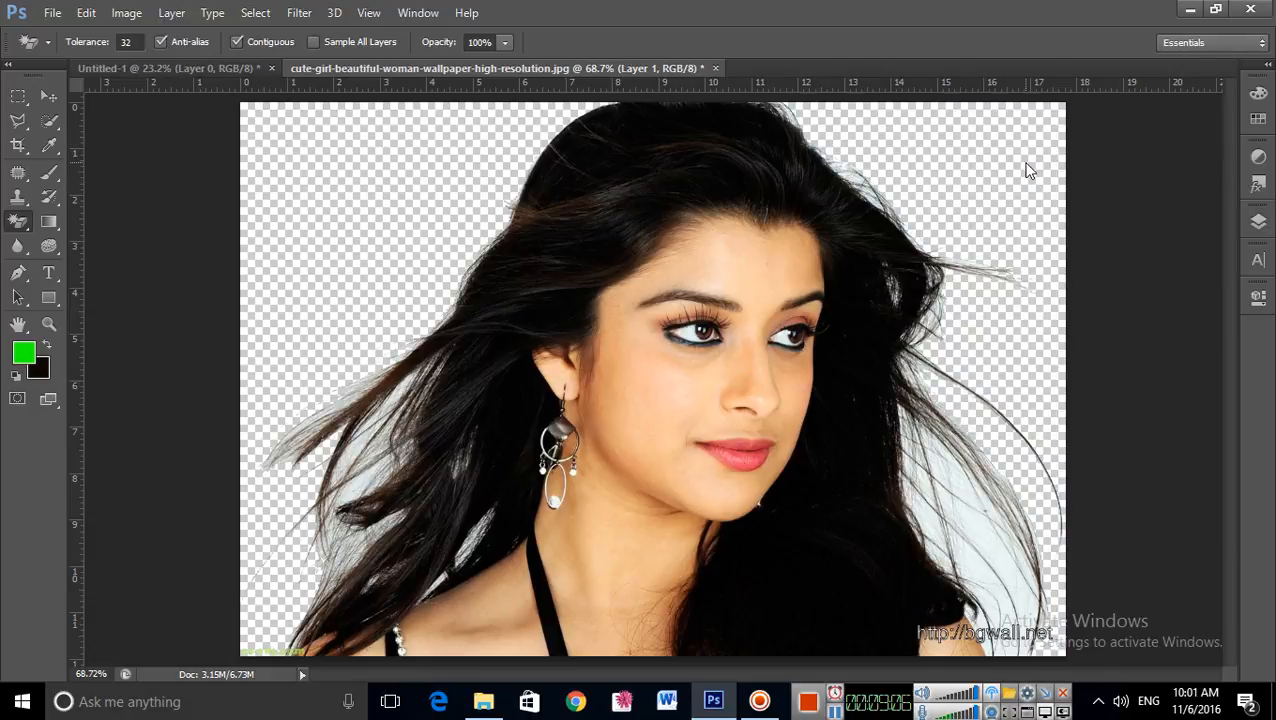
- Erase the largest pale backdrop patch enclosed by the loose hair strands on the woman's right-hand side of the photo
click(975, 541)
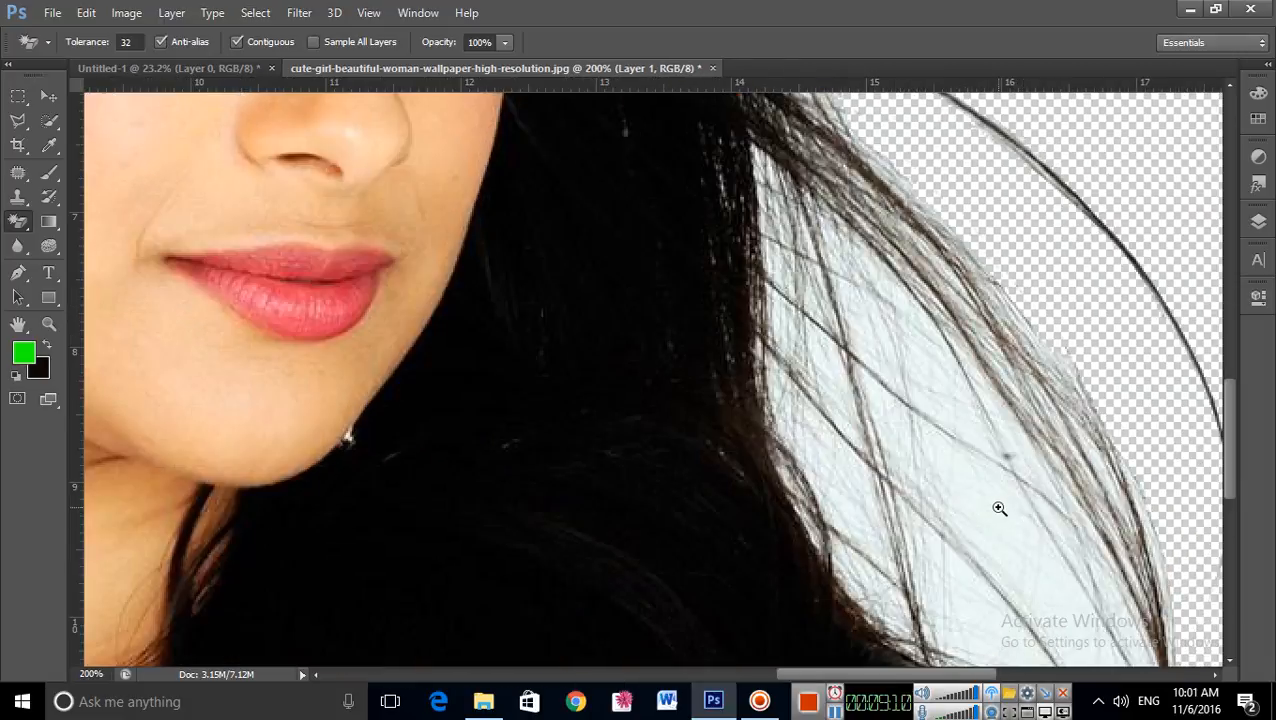
click(997, 507)
click(999, 508)
click(999, 508)
click(997, 510)
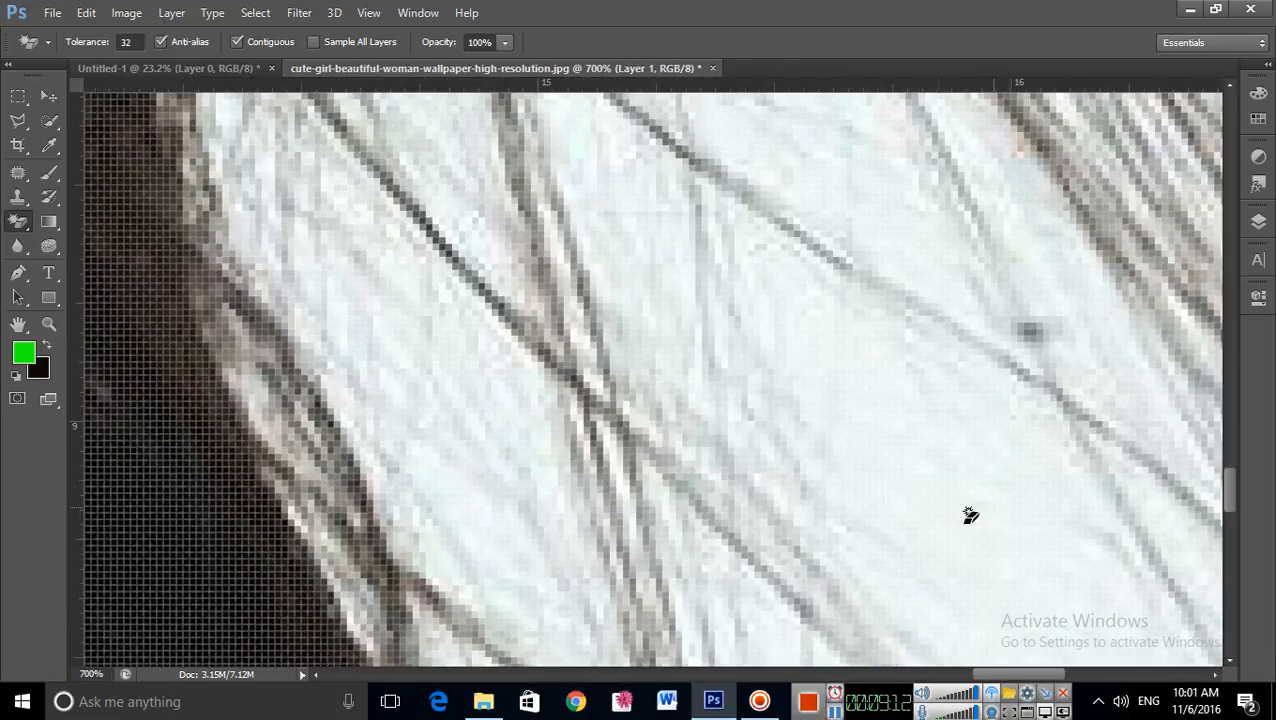
click(954, 515)
key(Delete)
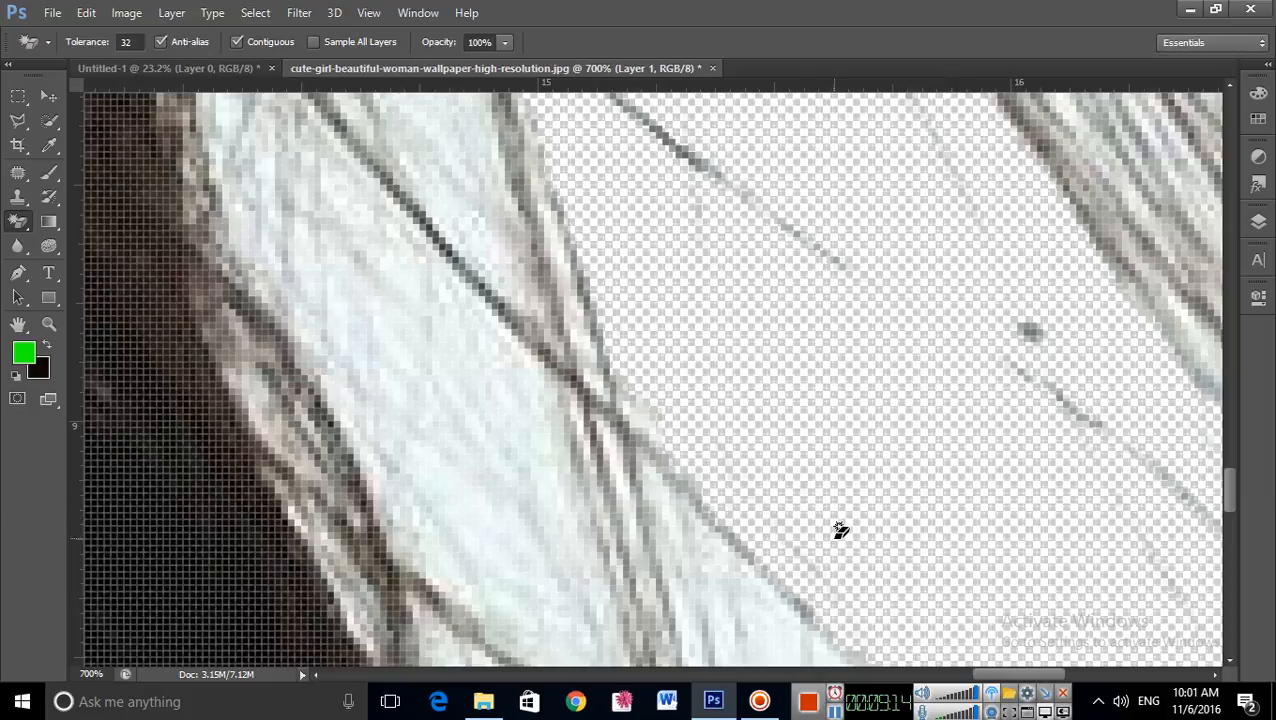
- Erase the narrow pale patch between the crossing strands and the dark hair edge, and fit the photo in view
click(444, 482)
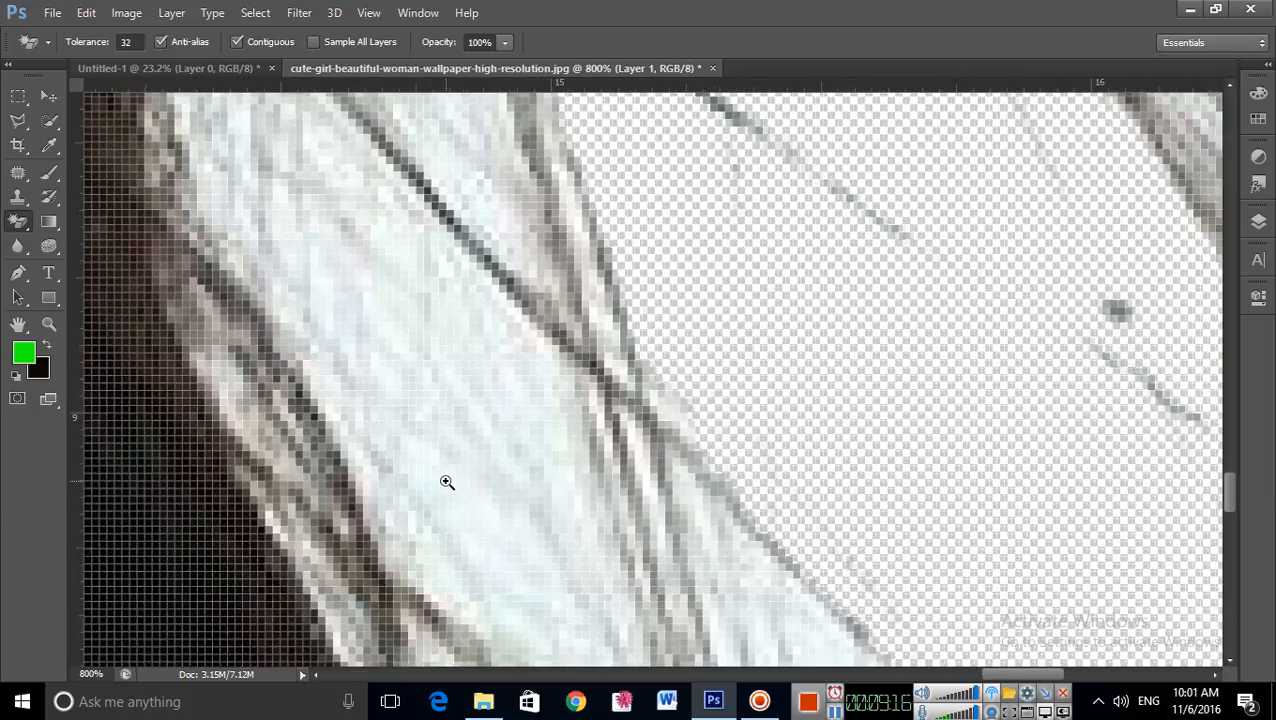
click(445, 480)
click(458, 498)
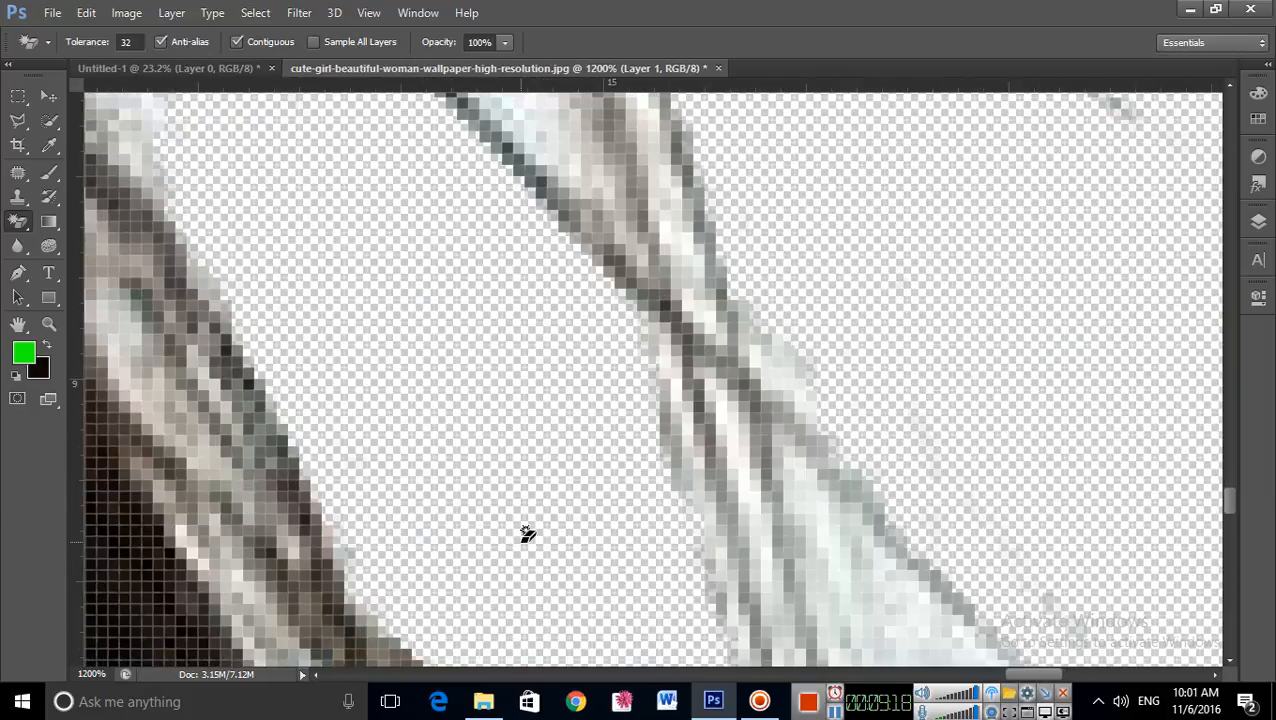
key(ctrl+0)
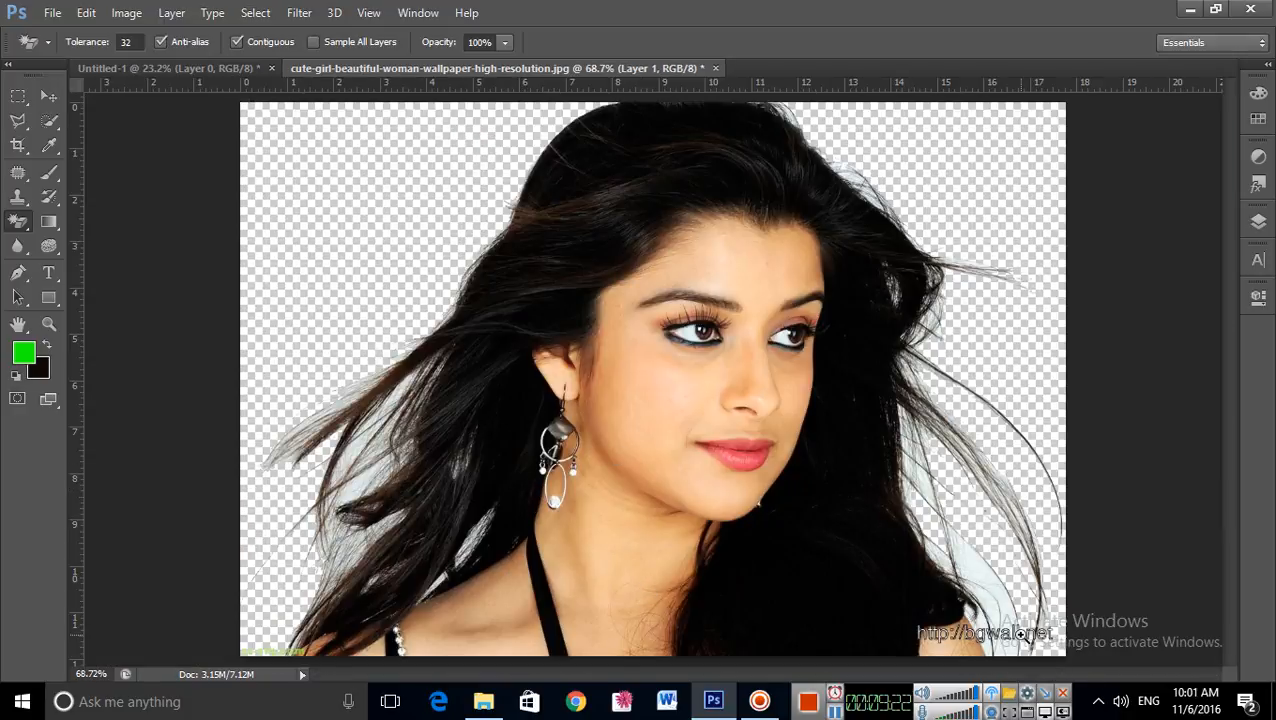
- Erase the remaining pale backdrop patches between the hair strands above the shoulder and beside the dark hair edge
scroll(1020, 632, up, 1)
scroll(1005, 600, up, 1)
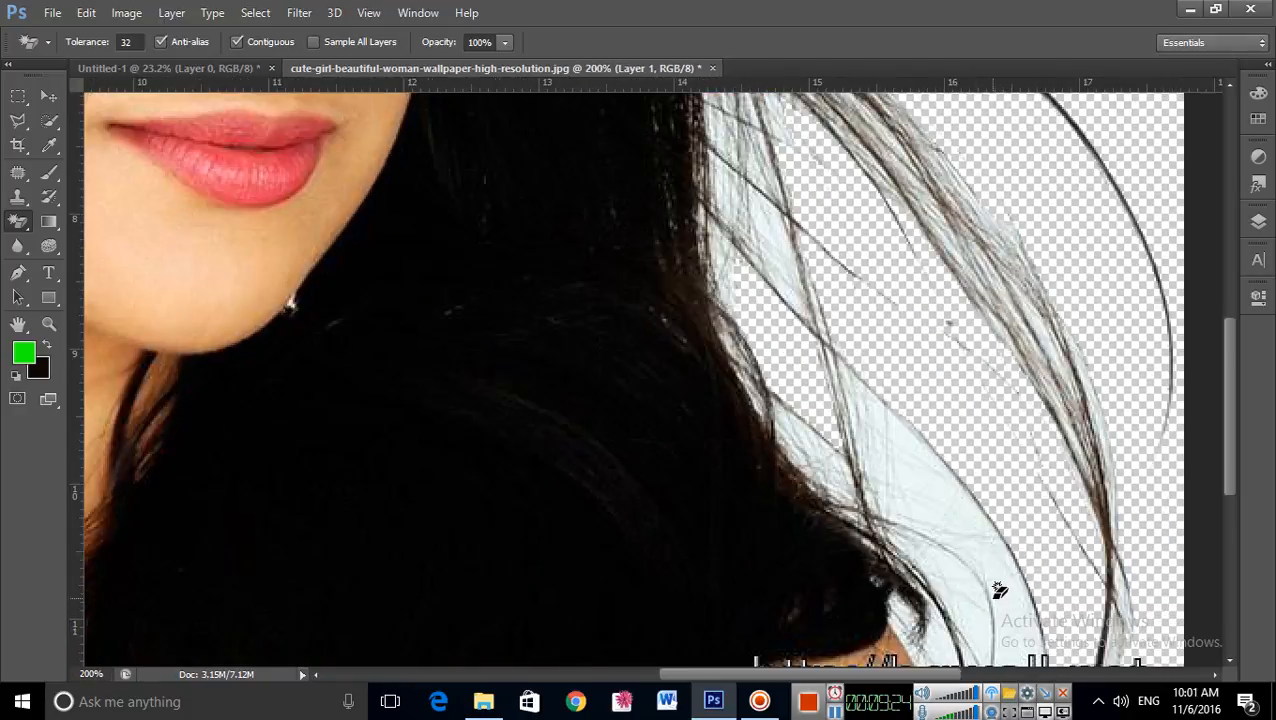
scroll(1005, 555, down, 2)
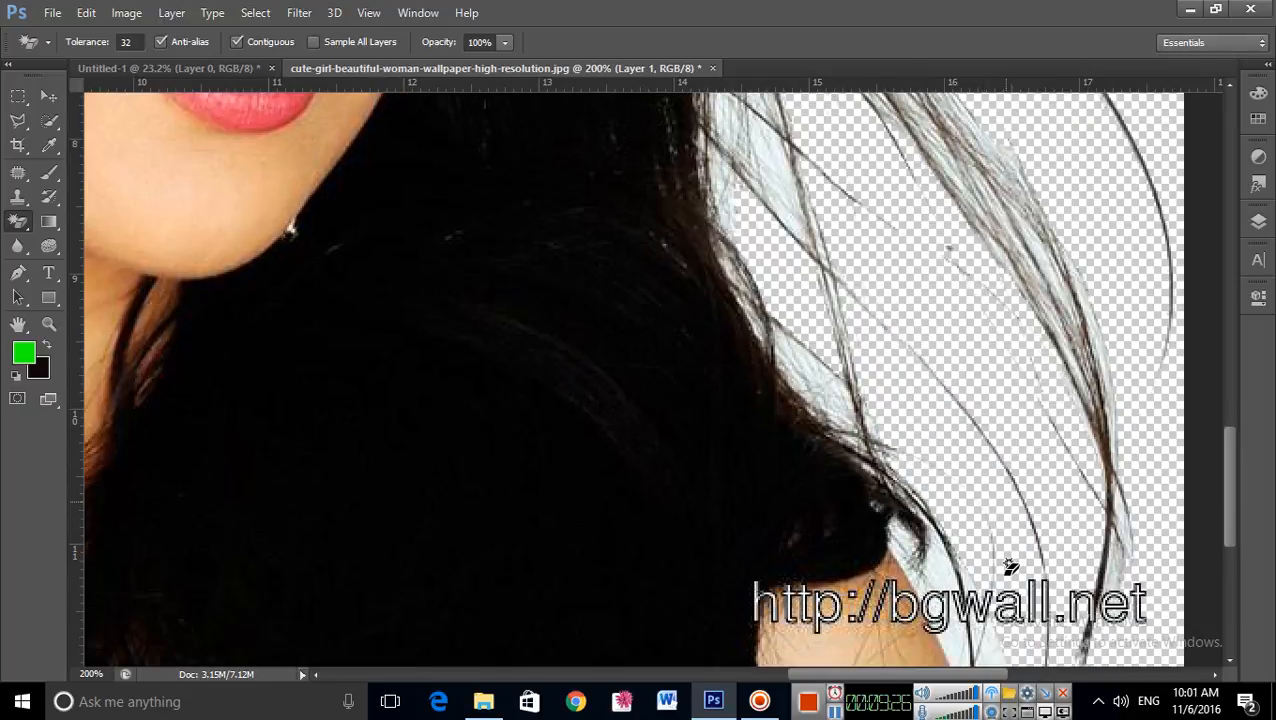
scroll(1010, 567, down, 2)
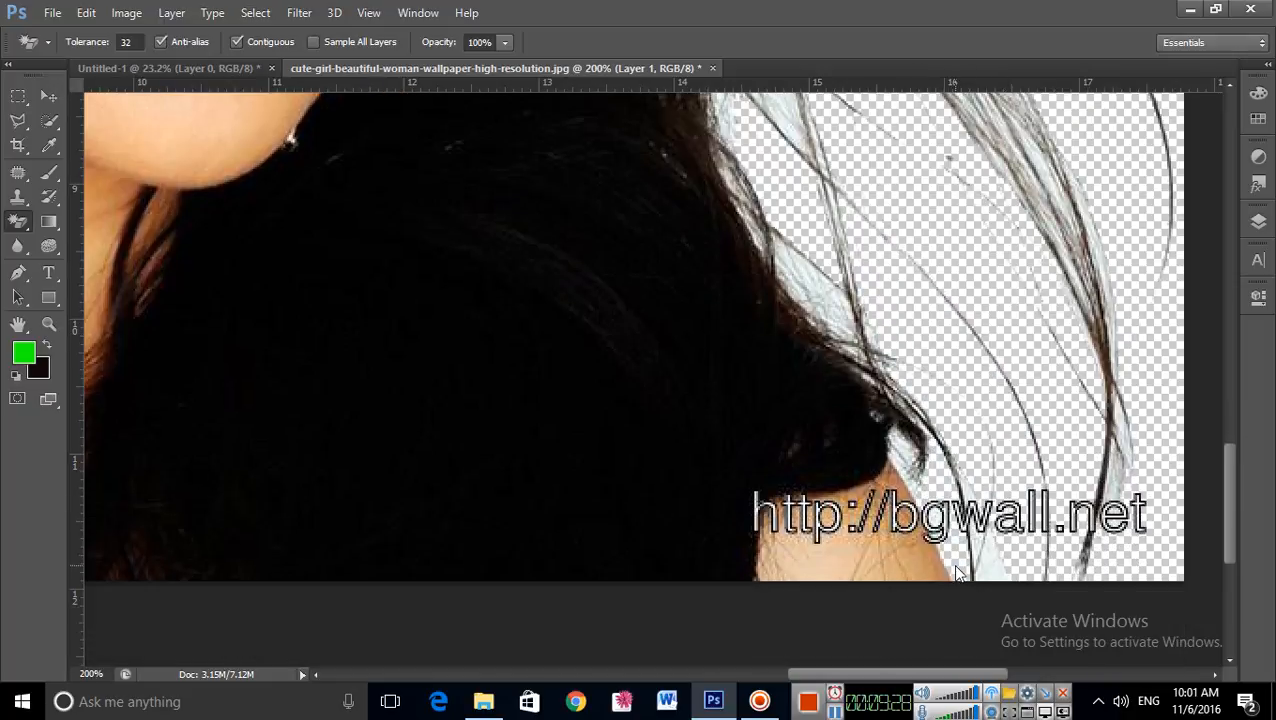
click(812, 280)
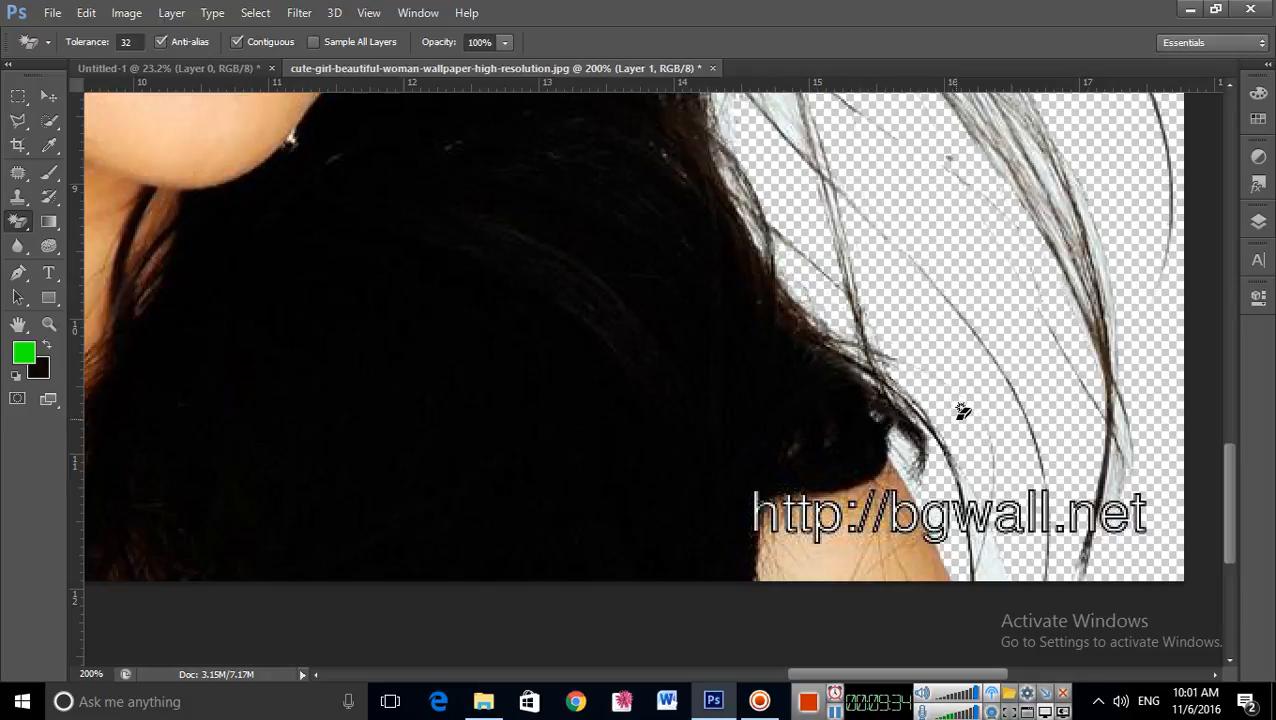
- Undo the background erasing in Untitled-1 and erase the white area around the letter R again with the Magic Eraser
click(207, 64)
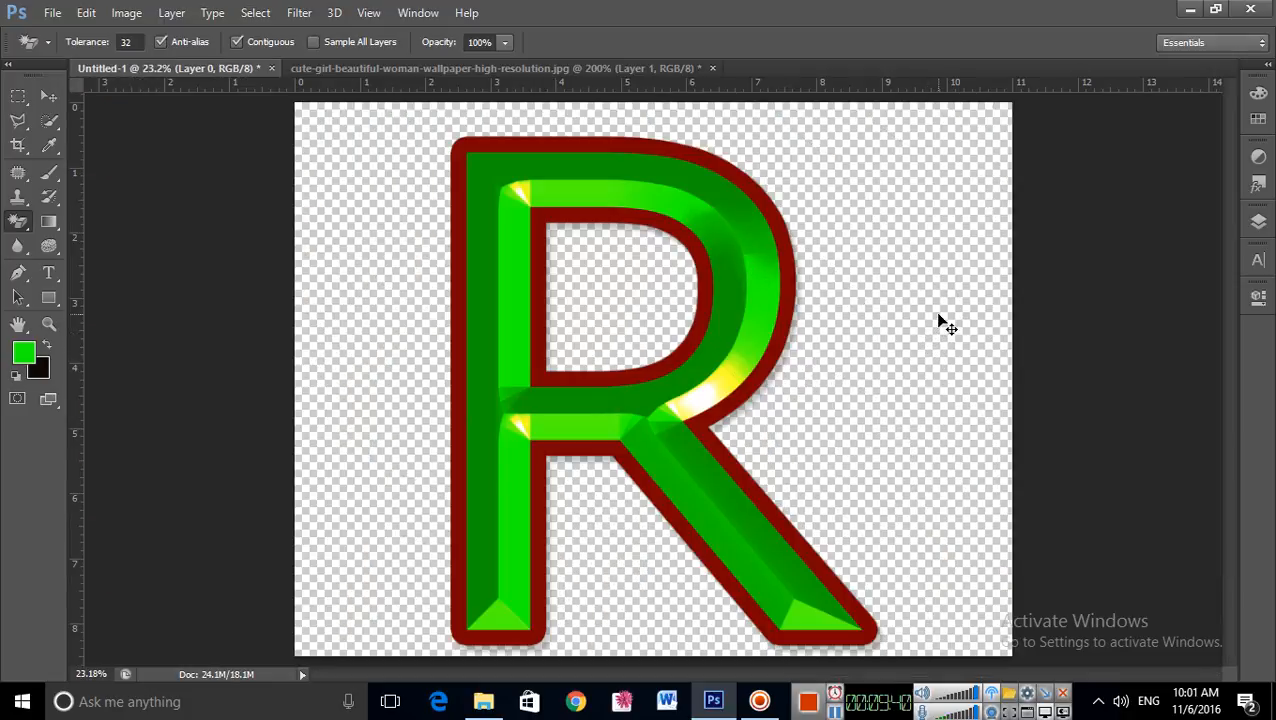
key(ctrl+z)
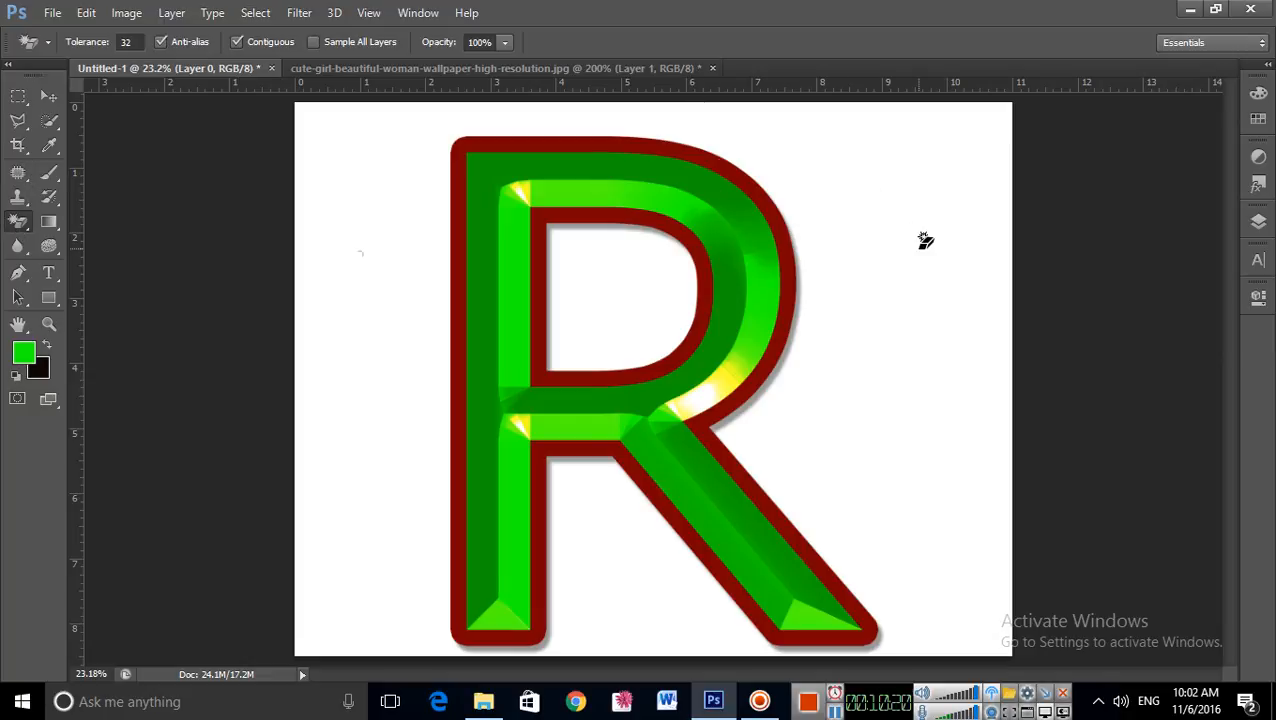
click(880, 411)
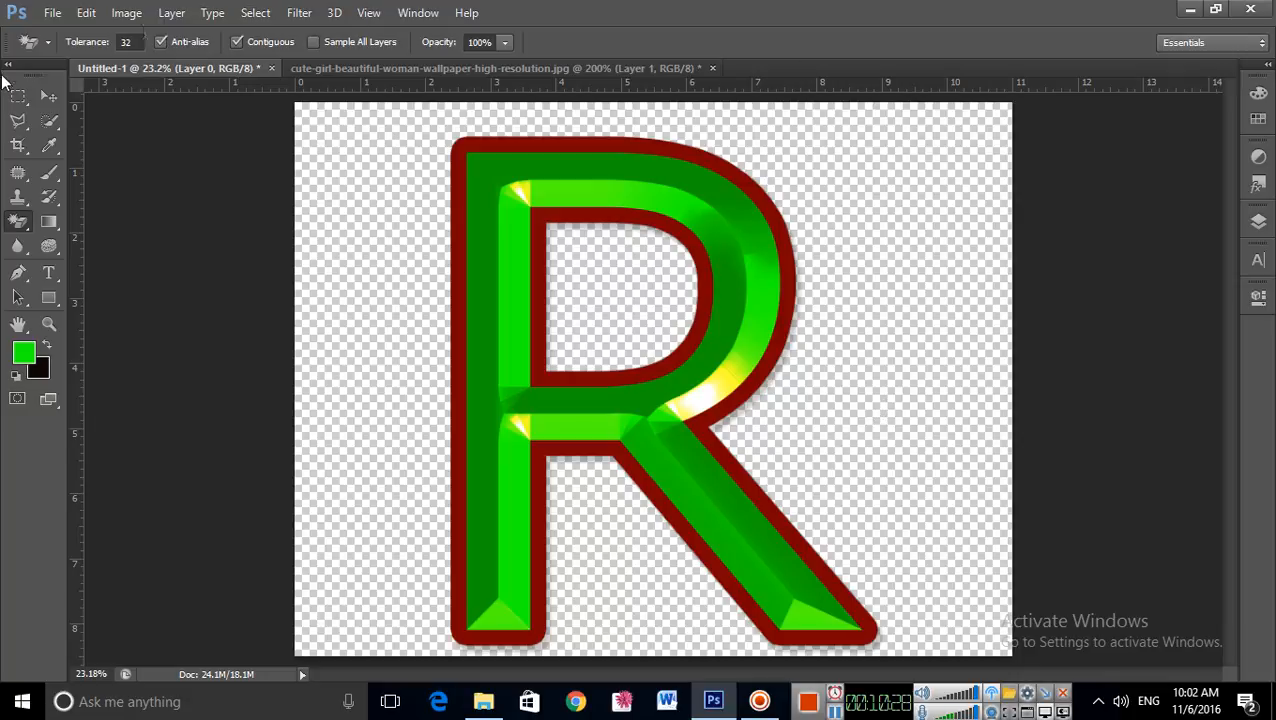
- Activate the Move tool and open Apple-Logo-Wallpaper-for-iPad-and-iPad-2-05.jpg in Photoshop from the Source Image folder in File Explorer
click(50, 96)
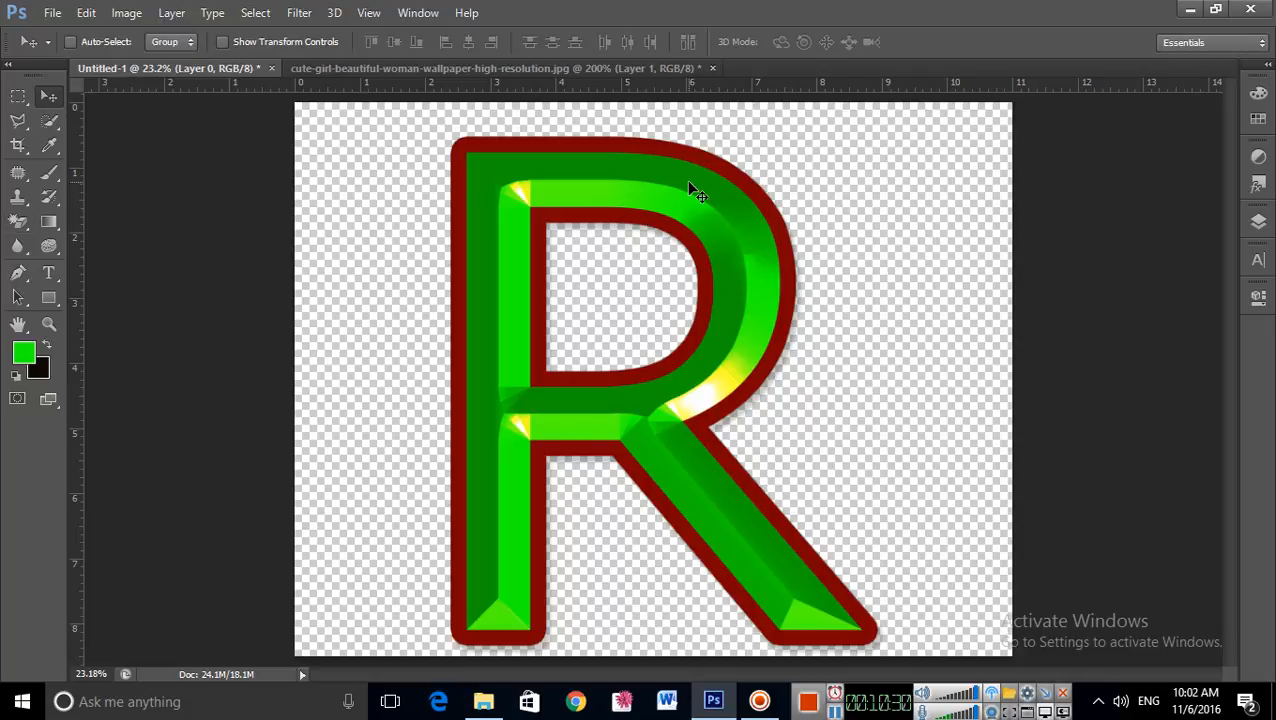
key(ctrl+n)
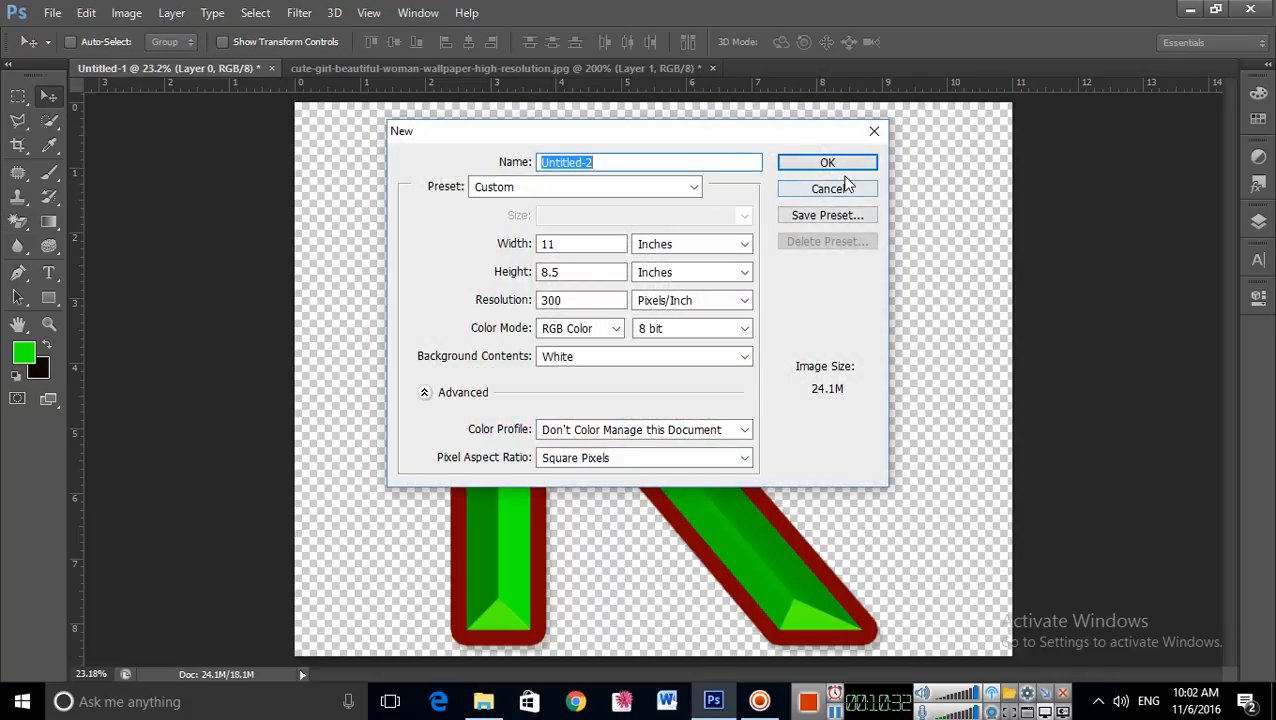
click(828, 189)
click(1190, 9)
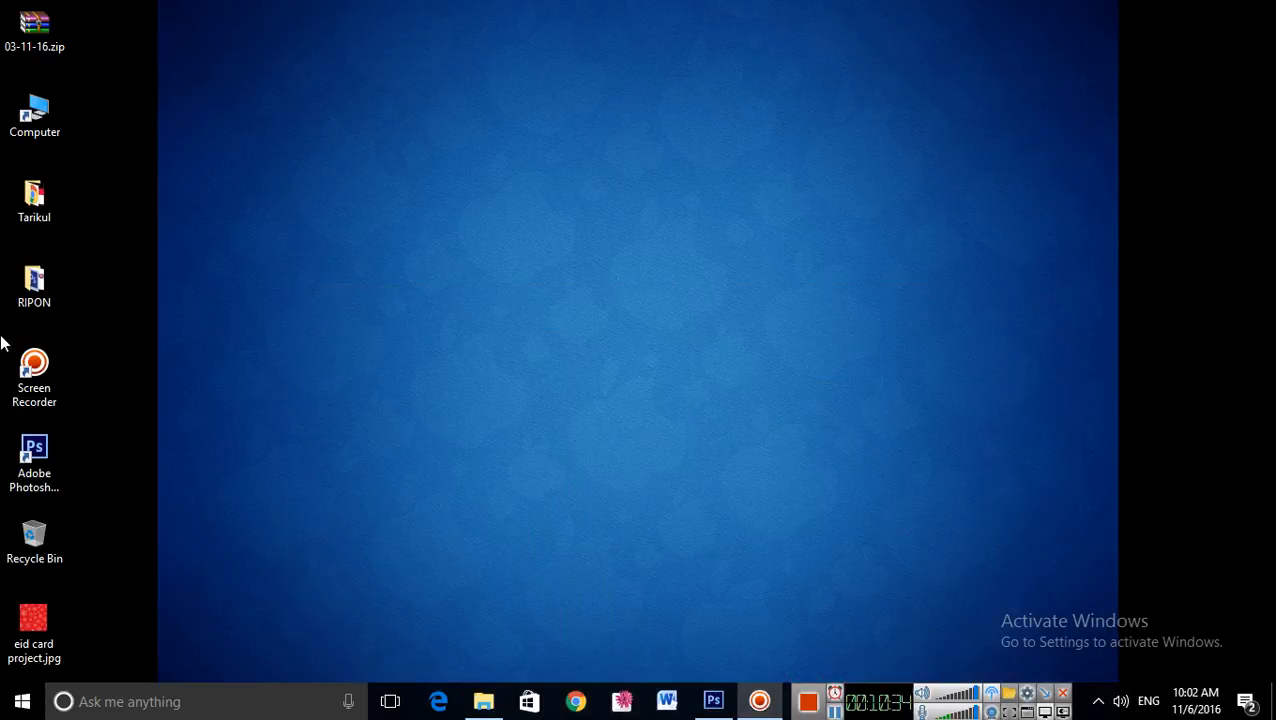
double_click(45, 280)
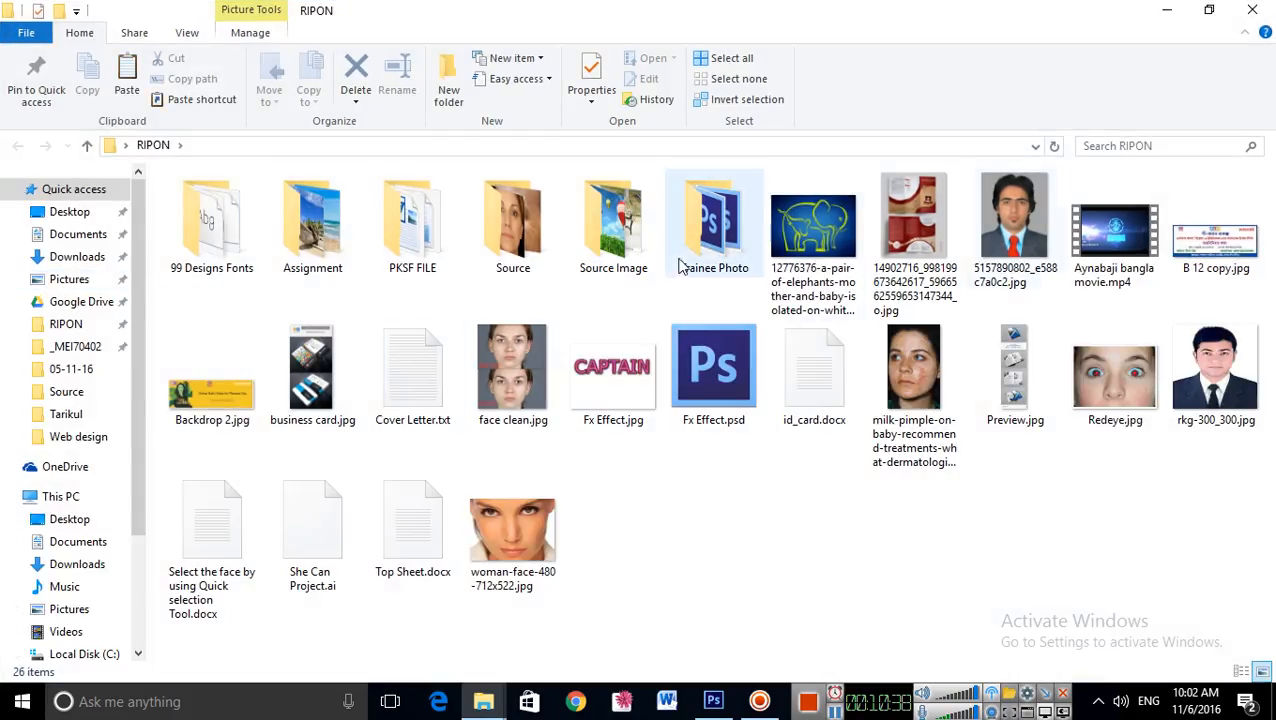
double_click(627, 232)
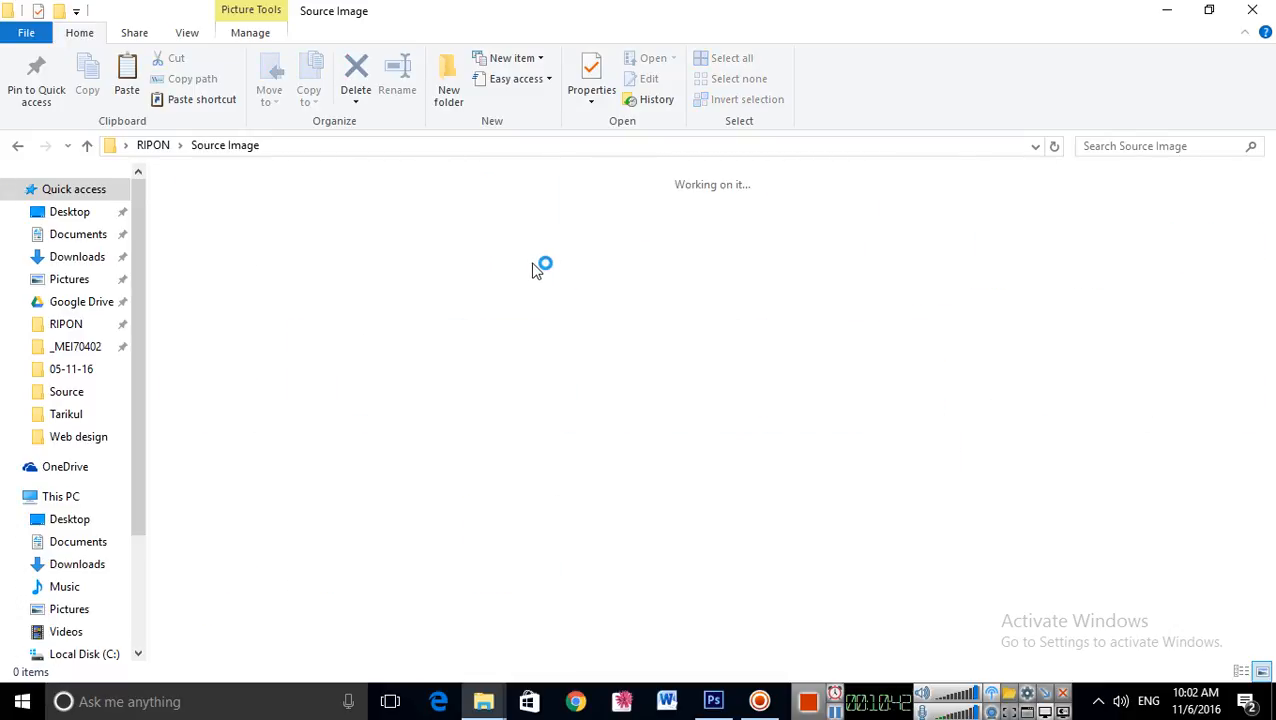
drag(1017, 503, 771, 74)
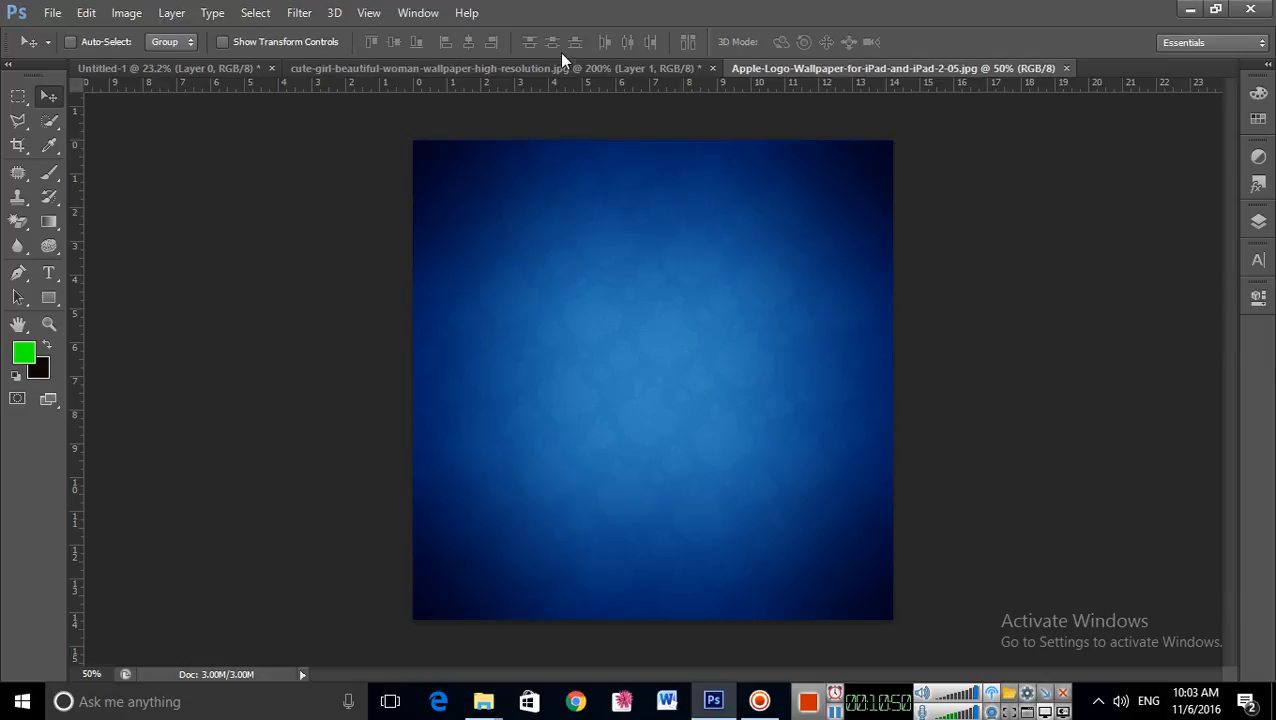
- Select layer R in Untitled-1 and copy it into the Apple-Logo-Wallpaper document with the Move tool
click(542, 71)
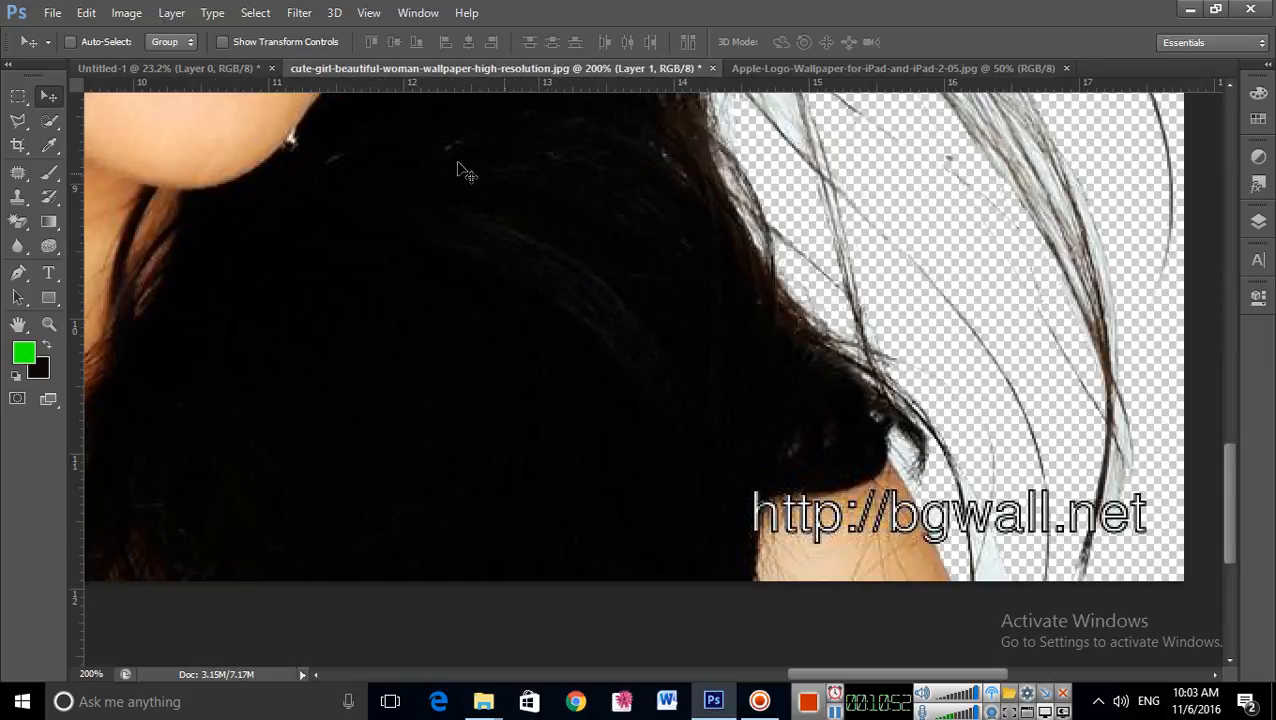
click(185, 66)
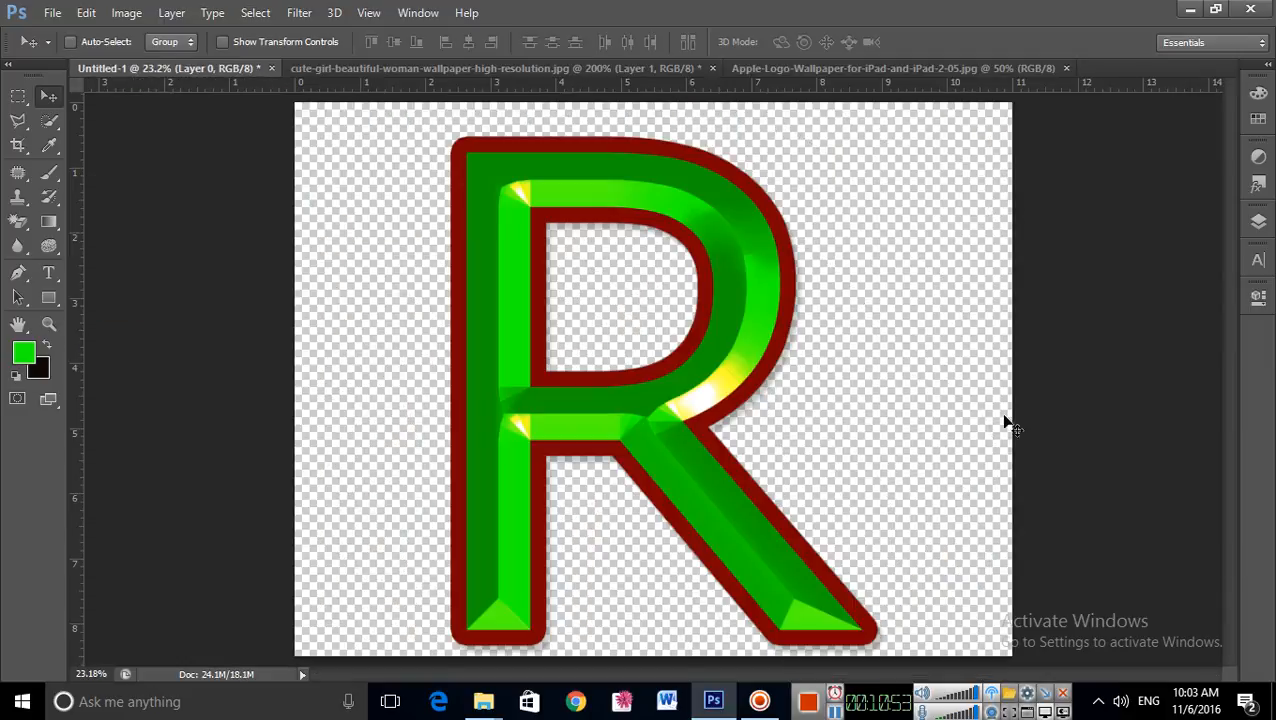
click(1258, 223)
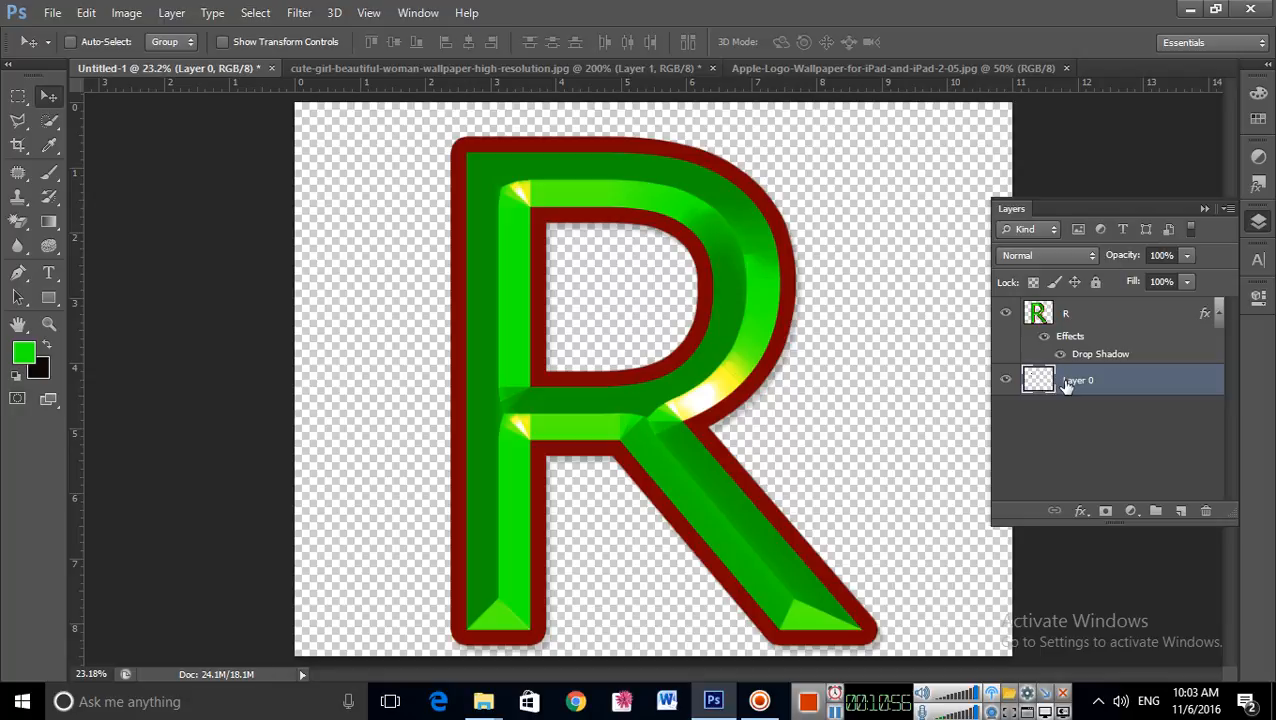
drag(757, 290, 790, 295)
click(1068, 312)
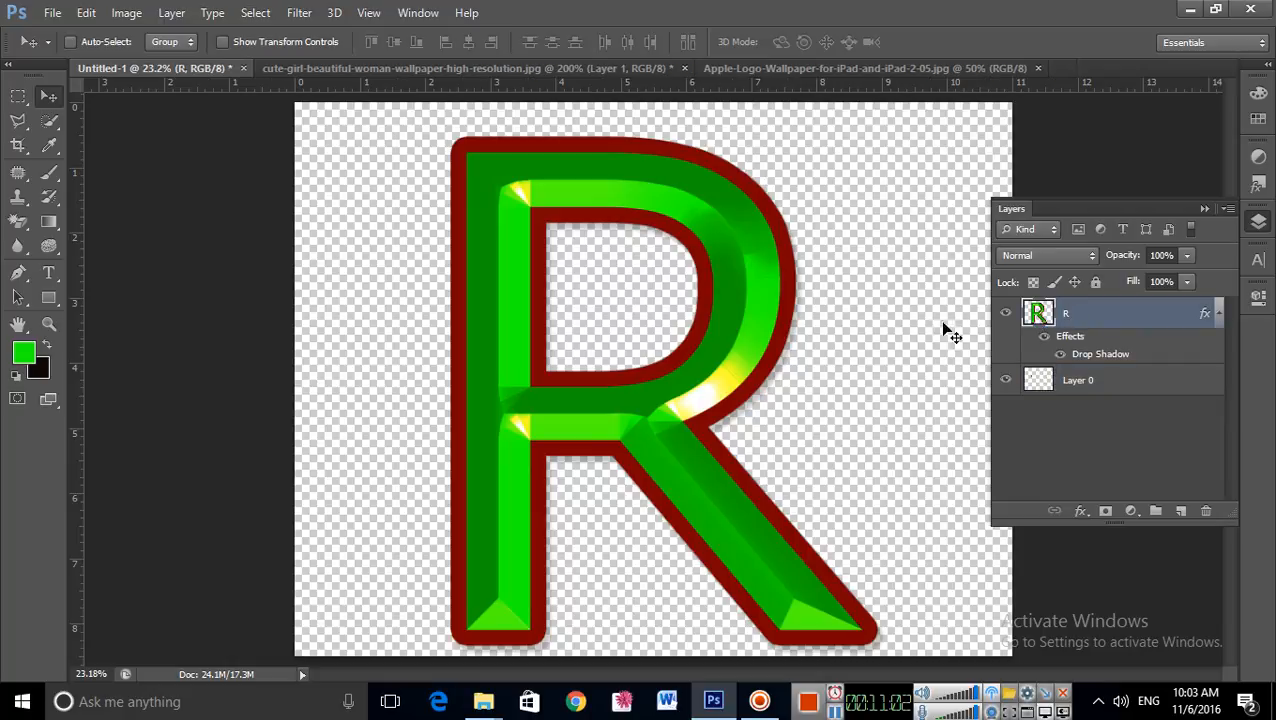
mouse_move(746, 336)
mouse_down()
mouse_move(878, 327)
mouse_move(872, 347)
mouse_move(905, 118)
mouse_move(960, 78)
mouse_move(714, 327)
mouse_move(712, 342)
mouse_move(877, 518)
mouse_up()
drag(715, 182, 793, 274)
- Scale the letter R down with Free Transform so it fits whole near the center of the blue wallpaper
key(ctrl+t)
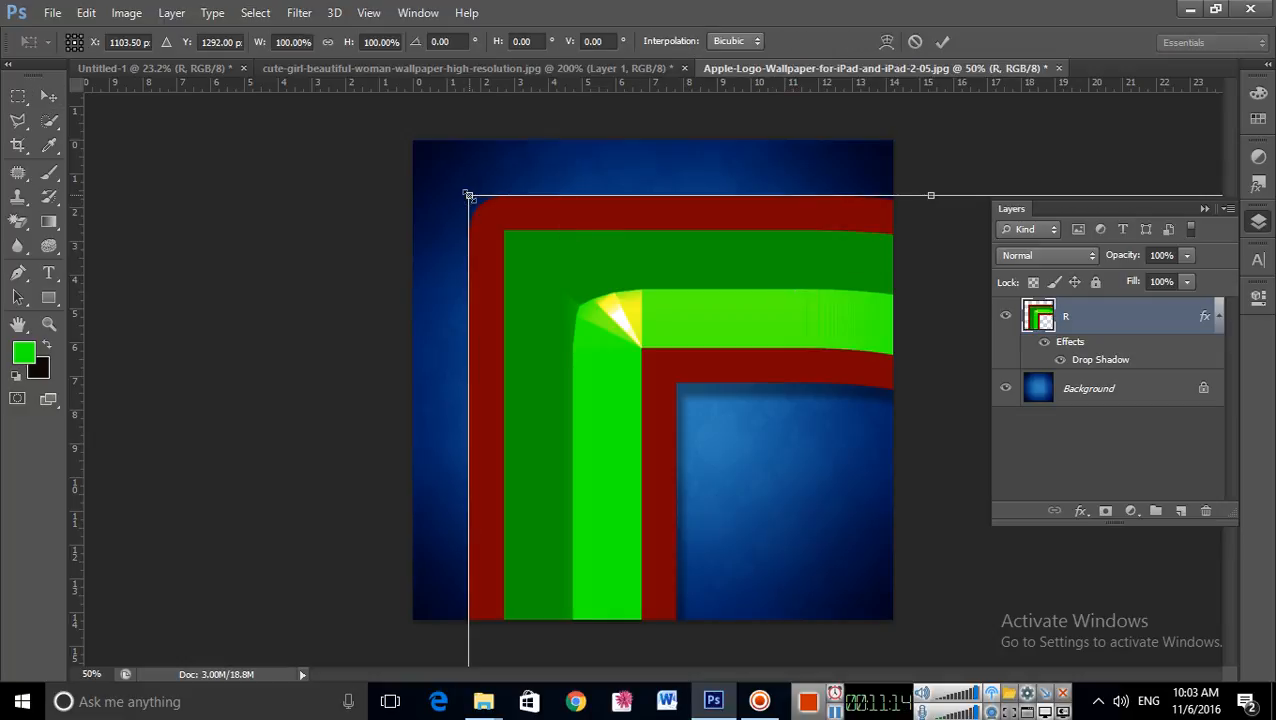
drag(469, 195, 550, 226)
key(Return)
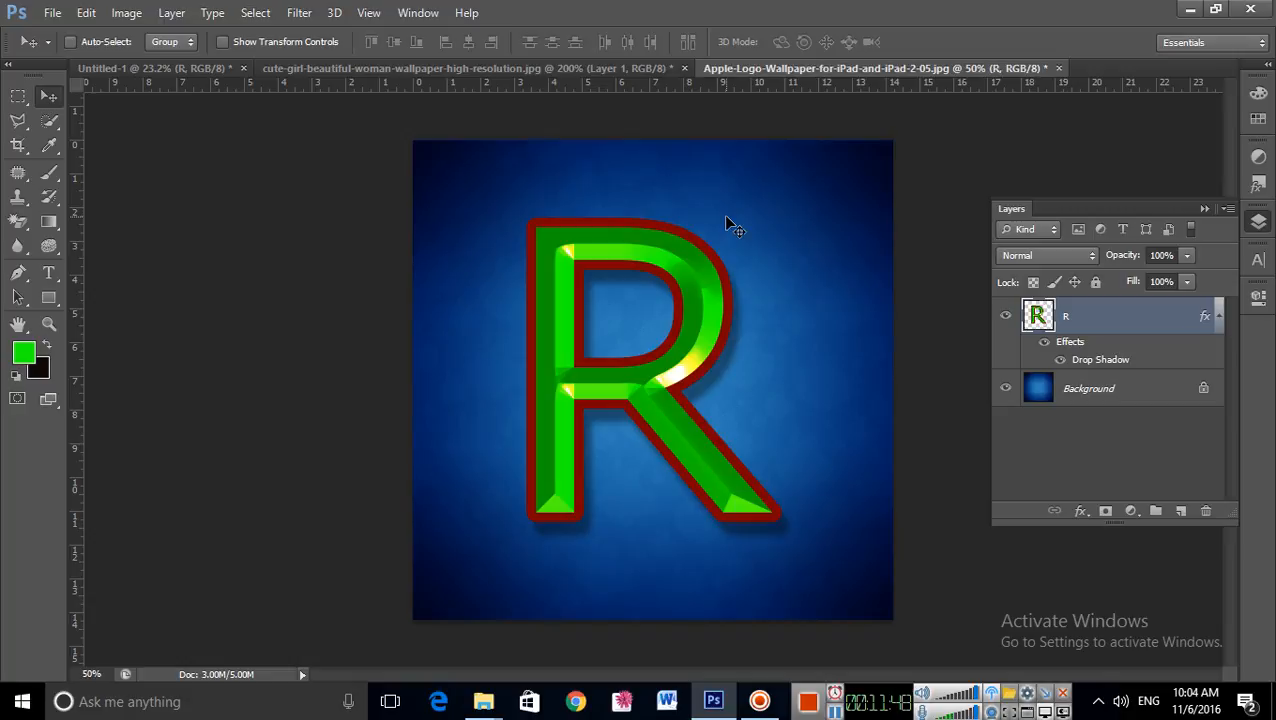
- Open twitter-bird-logo-white-background-f4.jpg from the Source Image folder and erase its white background with the Magic Eraser at tolerance 32
click(1190, 9)
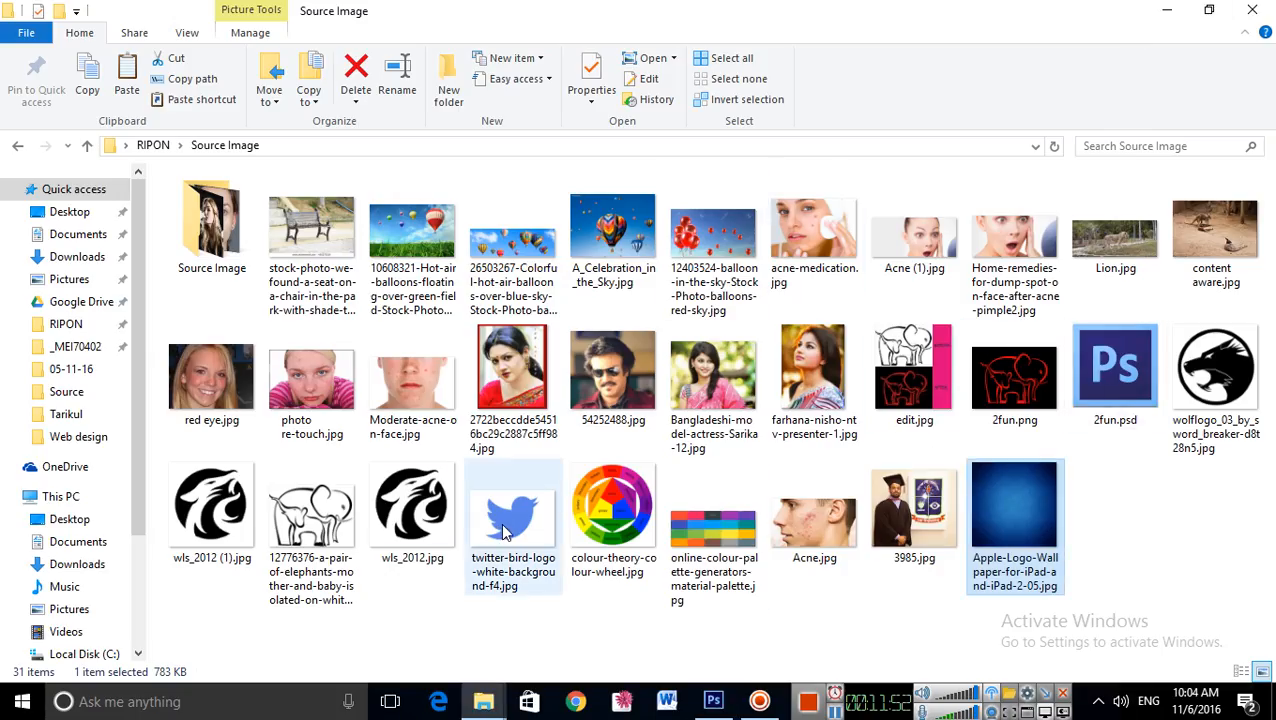
drag(505, 533, 1104, 66)
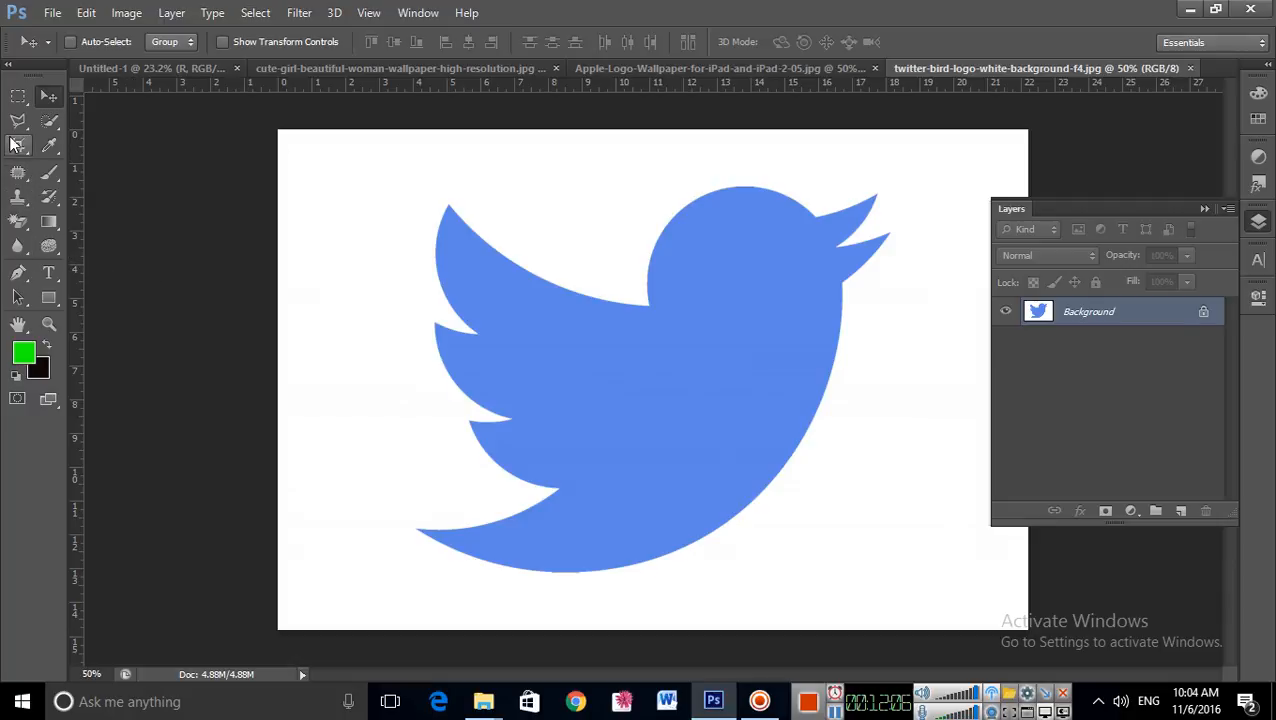
click(16, 226)
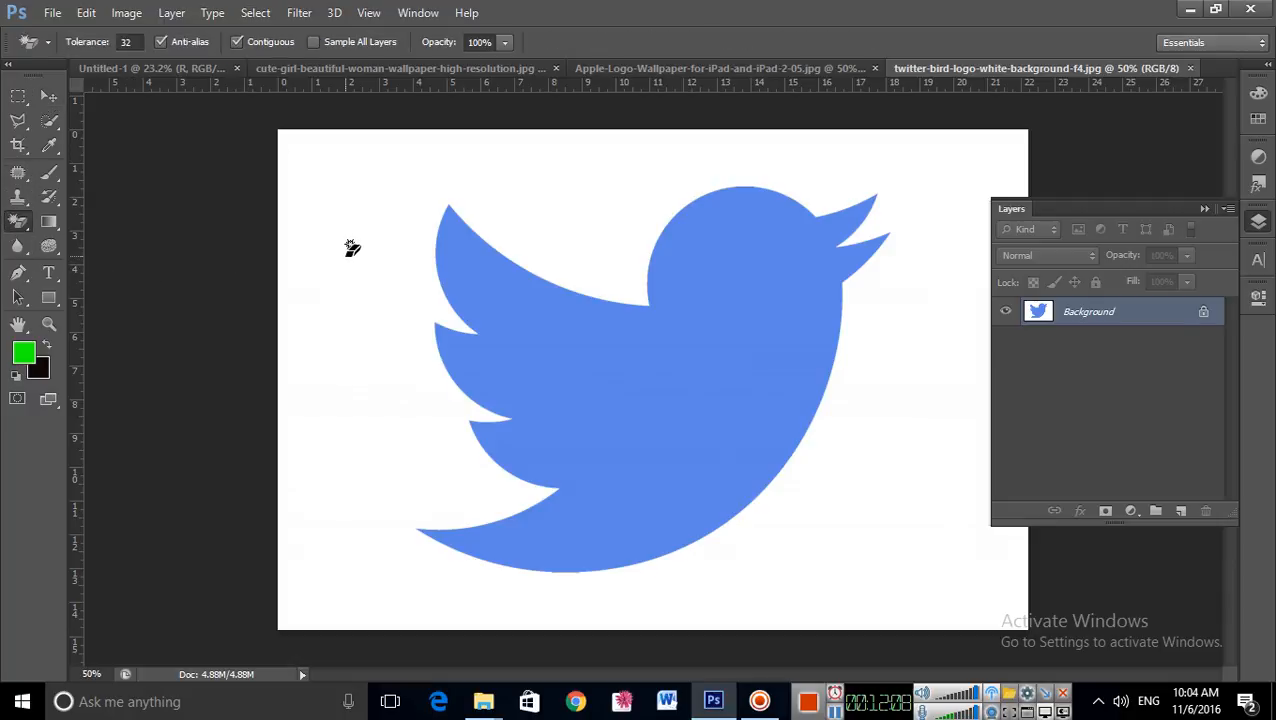
click(390, 330)
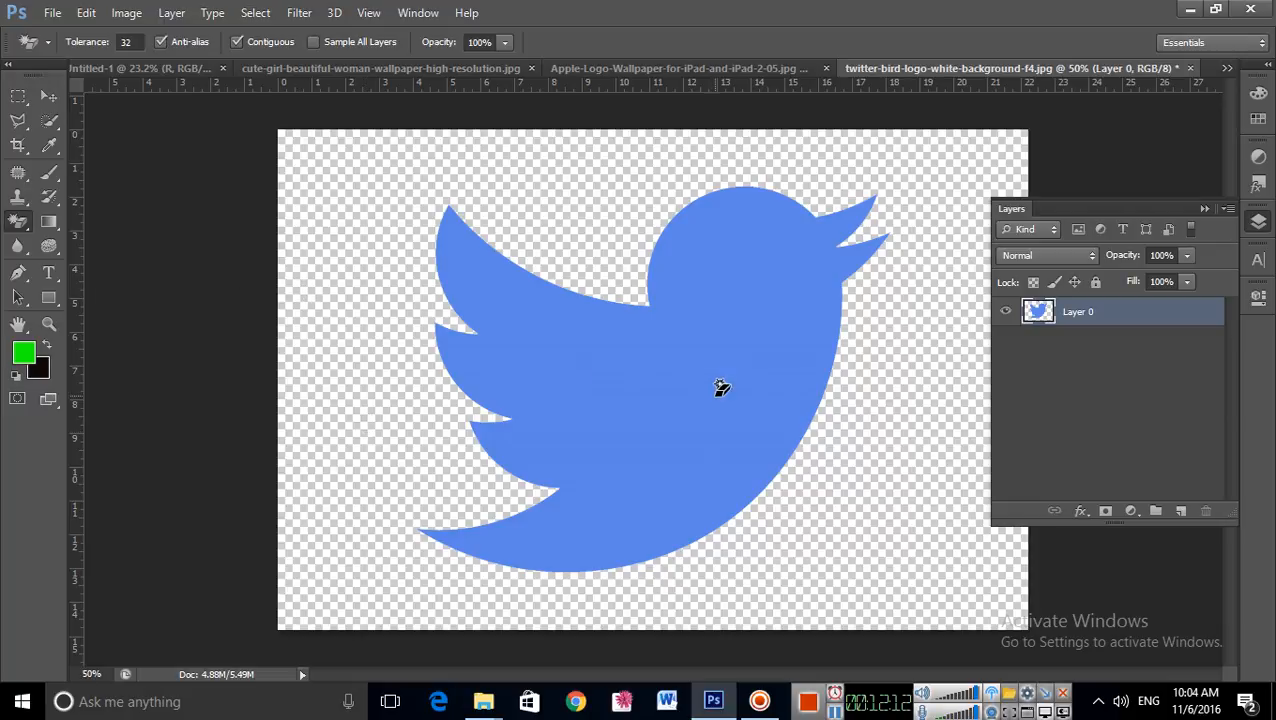
key(m)
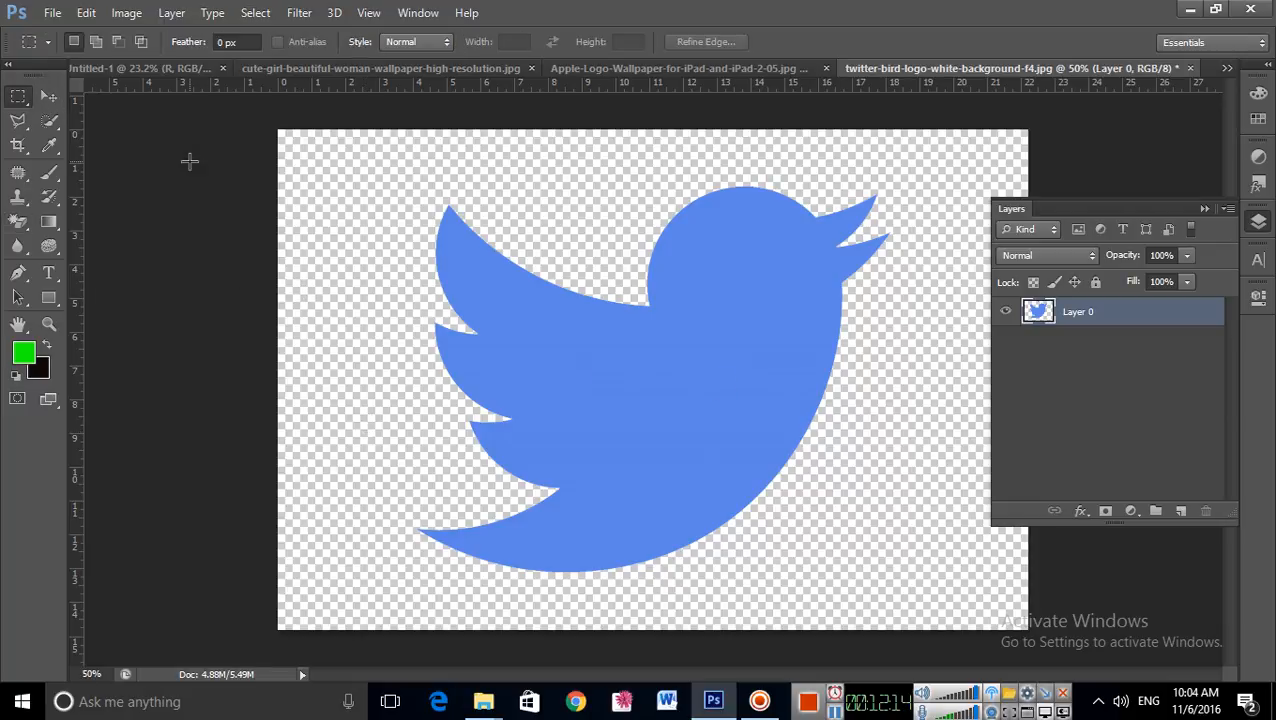
- Copy the cut-out bird from the twitter-bird-logo document into the Apple-Logo-Wallpaper document with the Move tool
click(48, 96)
drag(800, 432, 858, 144)
drag(711, 68, 722, 455)
- Scale the bird down to about a quarter of its size with Free Transform and place it in the wallpaper's upper-right corner, beside the R
key(ctrl+t)
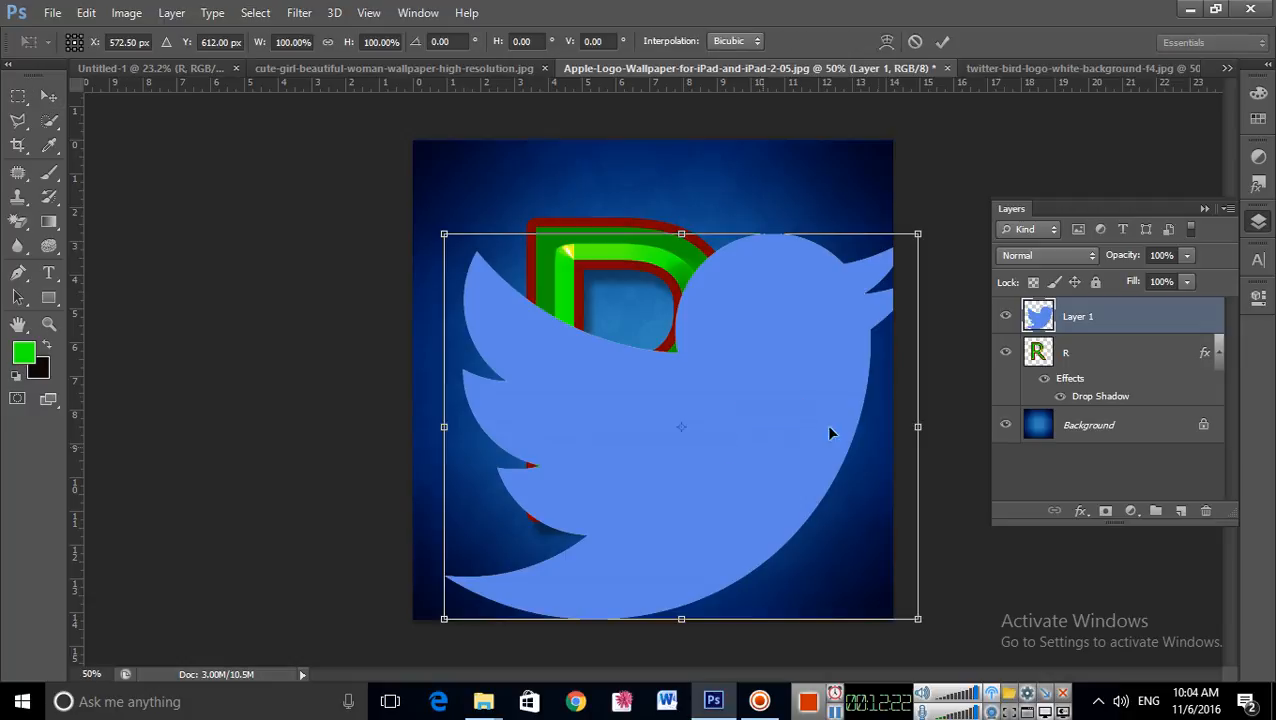
drag(918, 240, 802, 331)
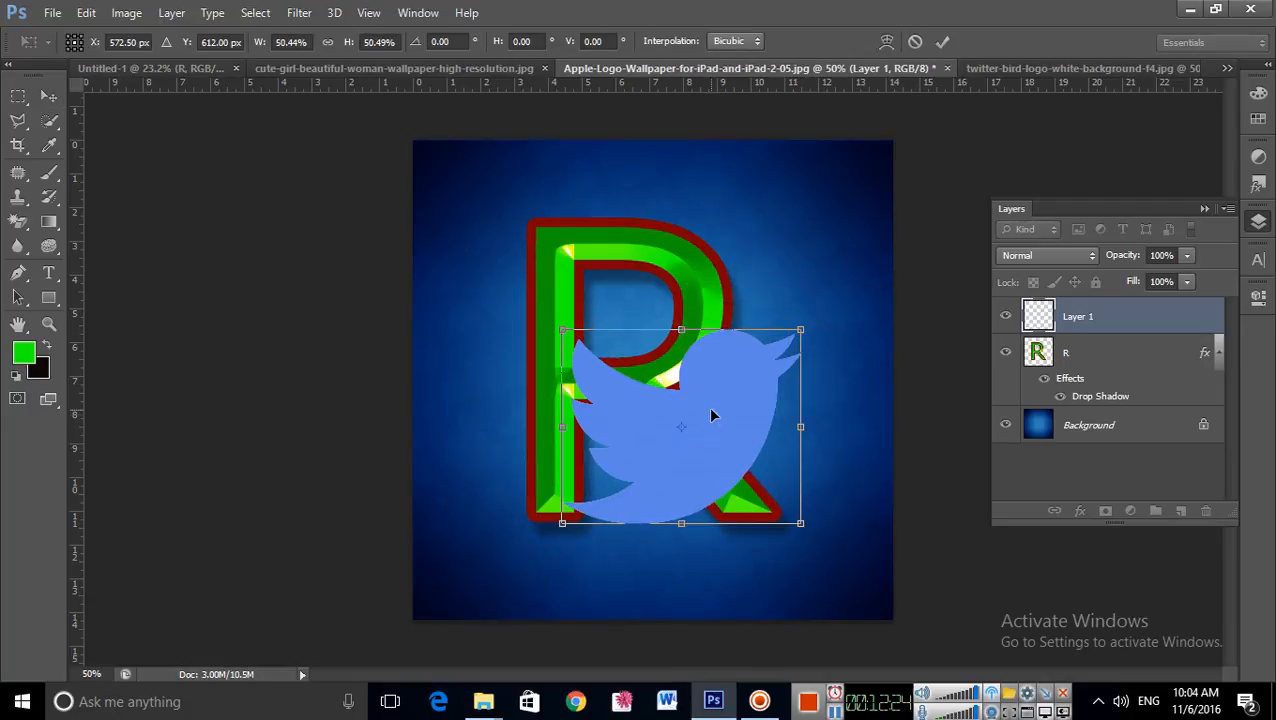
drag(708, 406, 803, 342)
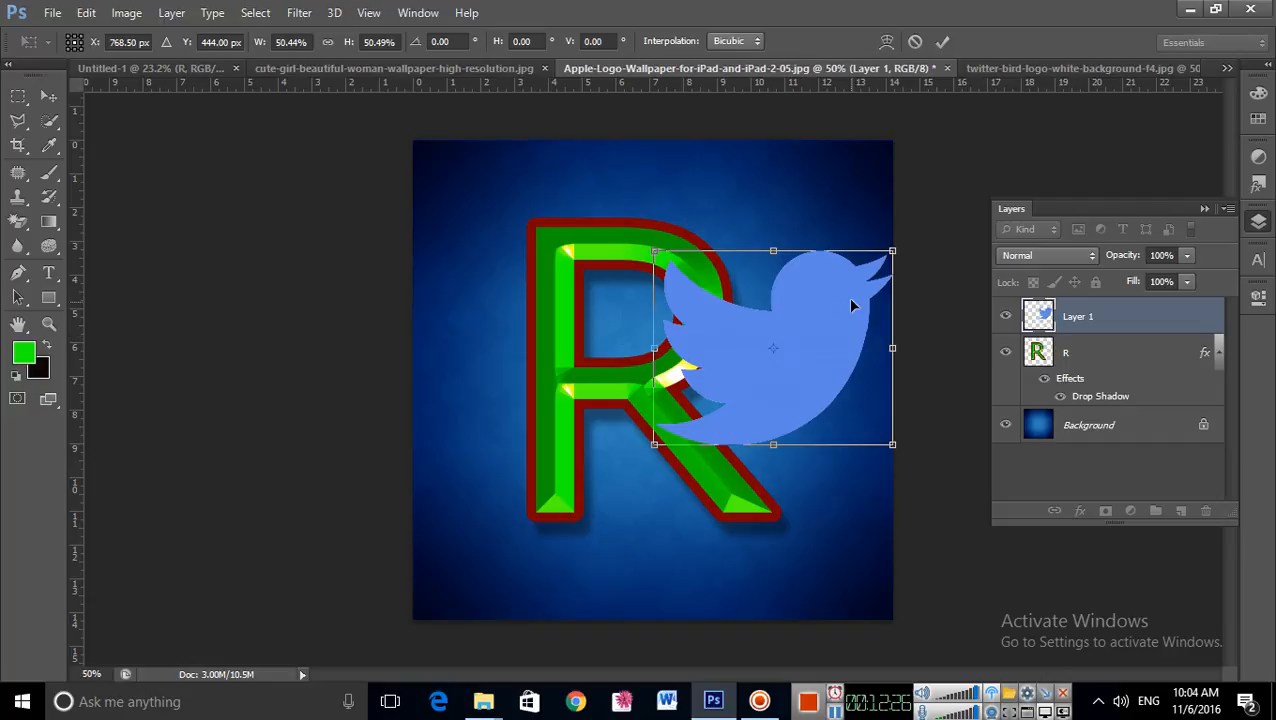
drag(891, 251, 817, 208)
key(Return)
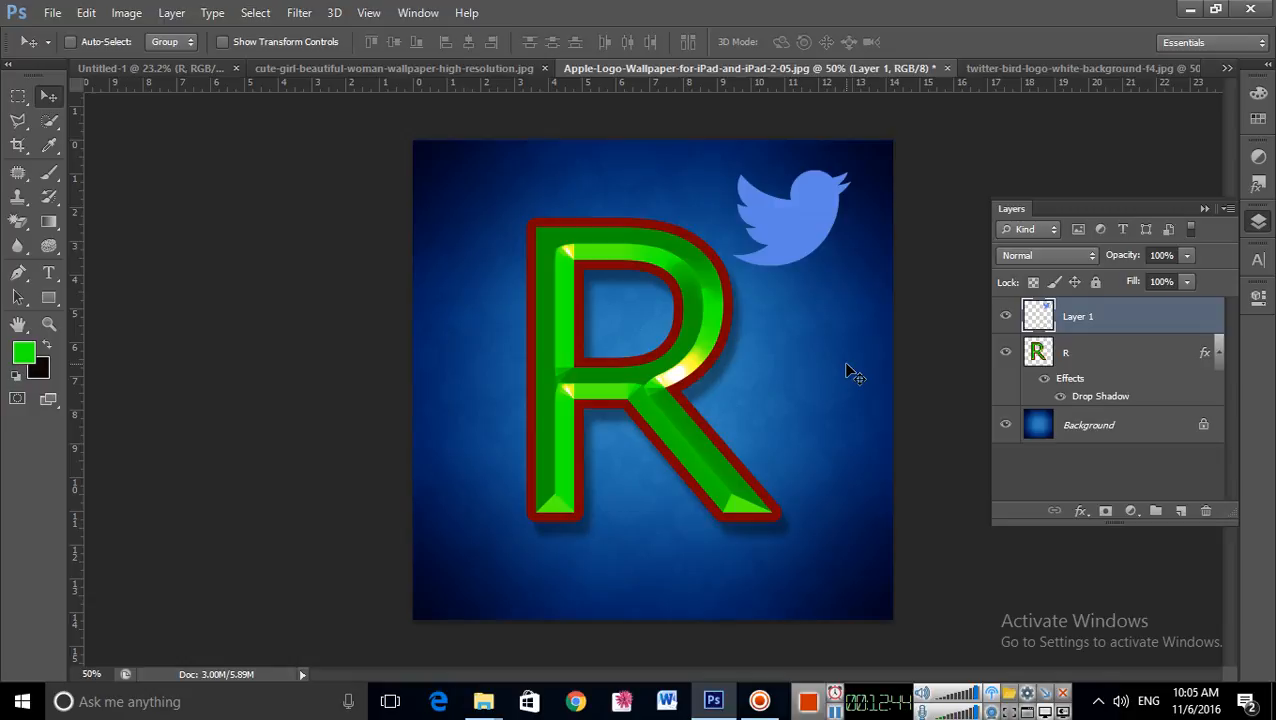
click(18, 224)
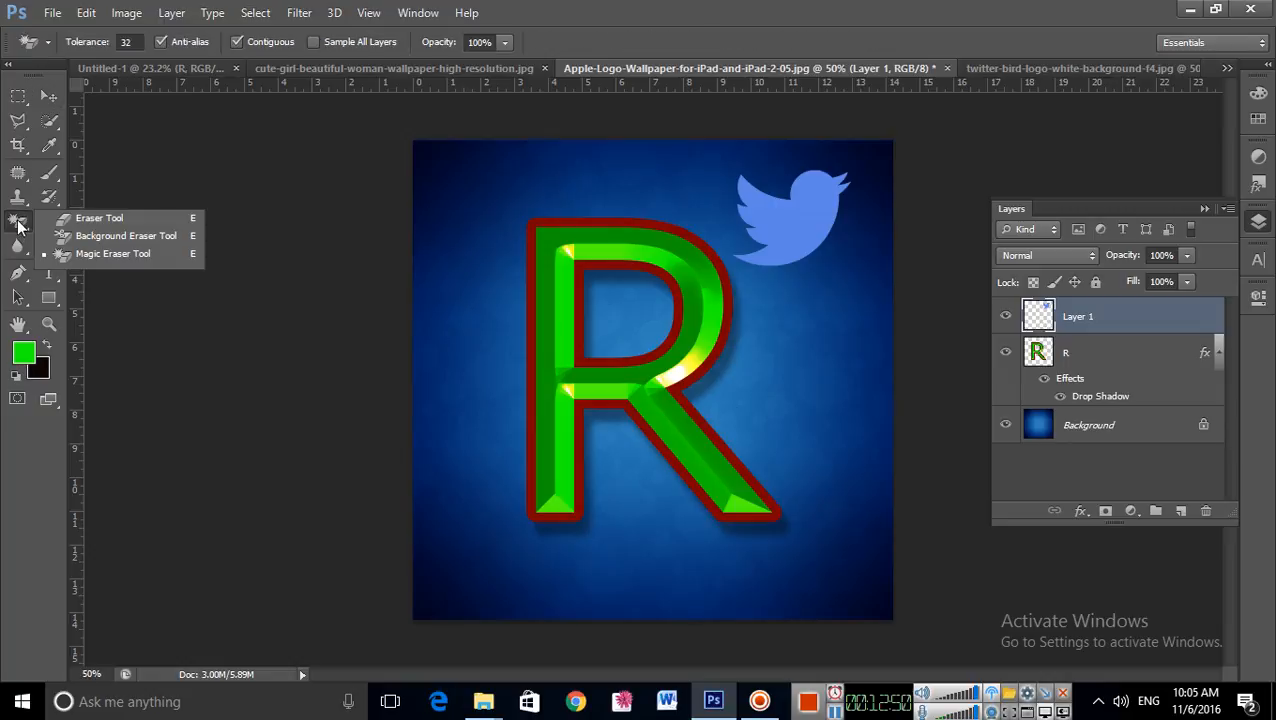
click(18, 224)
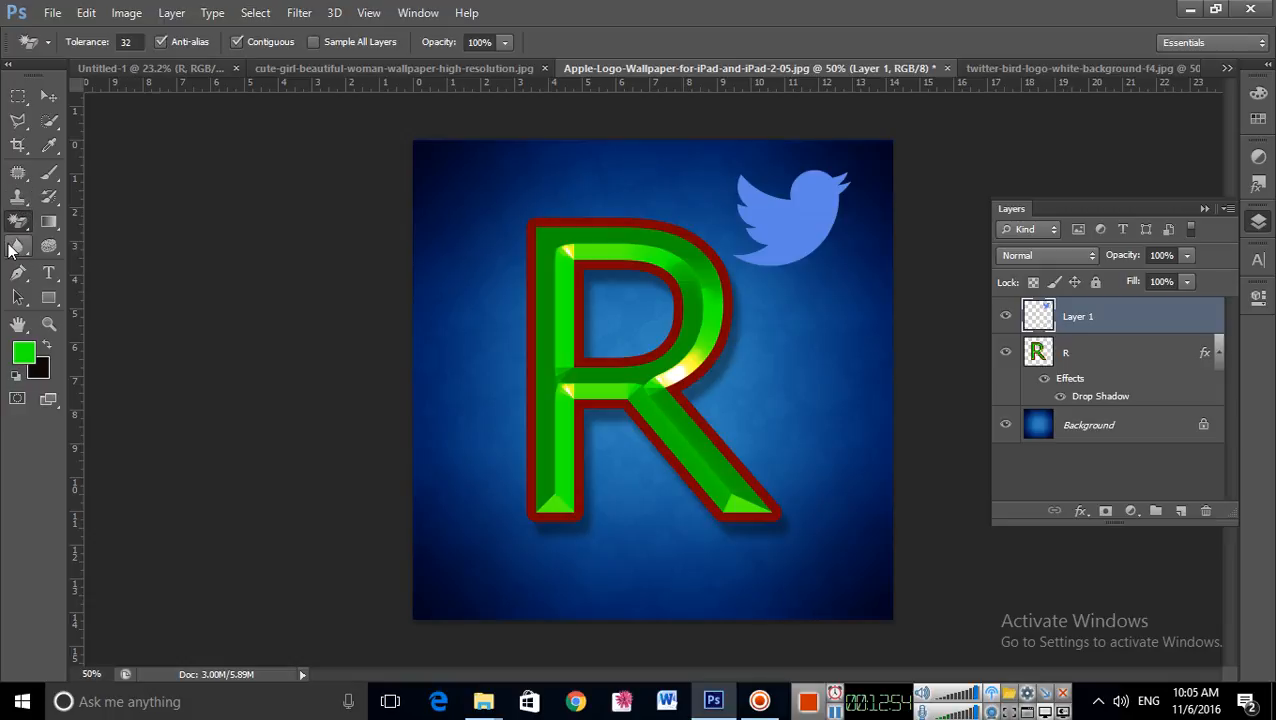
click(18, 248)
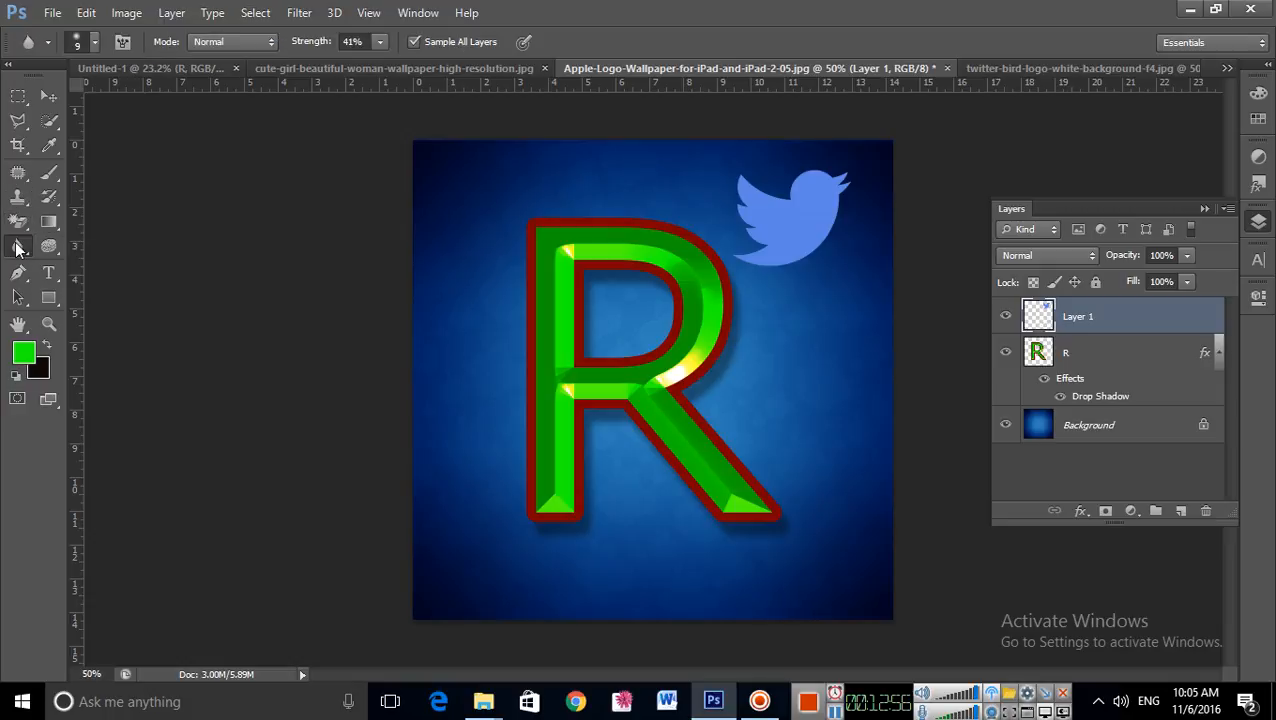
click(20, 227)
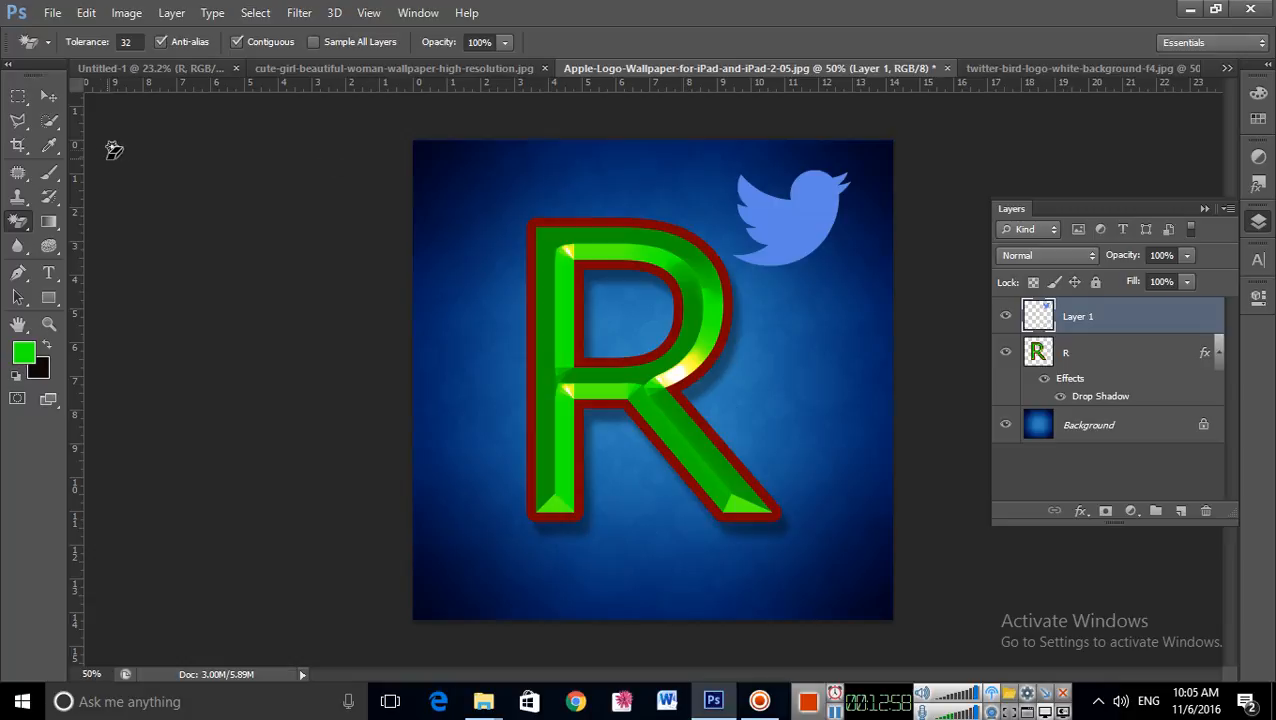
click(808, 708)
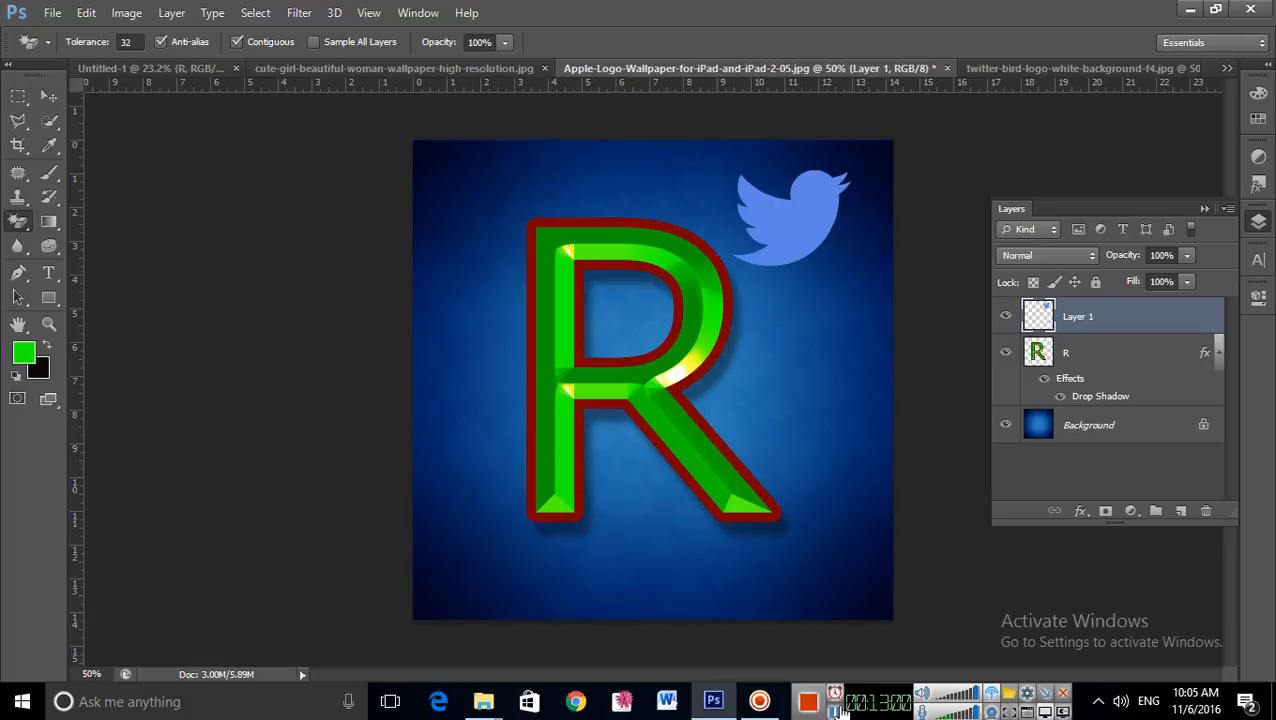